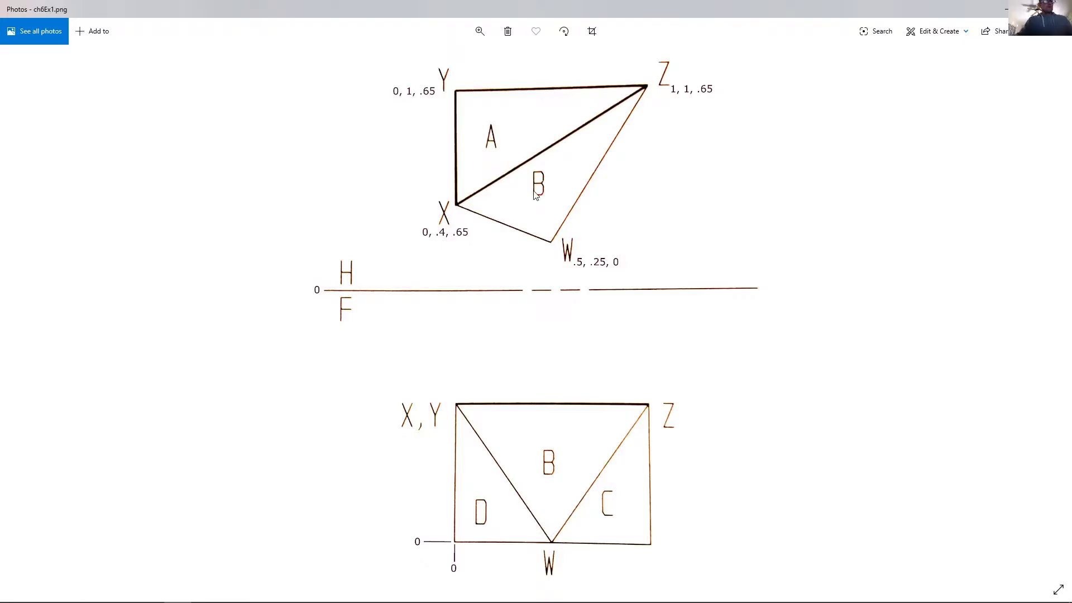
# Step: Start a 3D polyline (3DPOLY) at point 0,.4,.65
pyautogui.hotkey('alt', 'Tab')
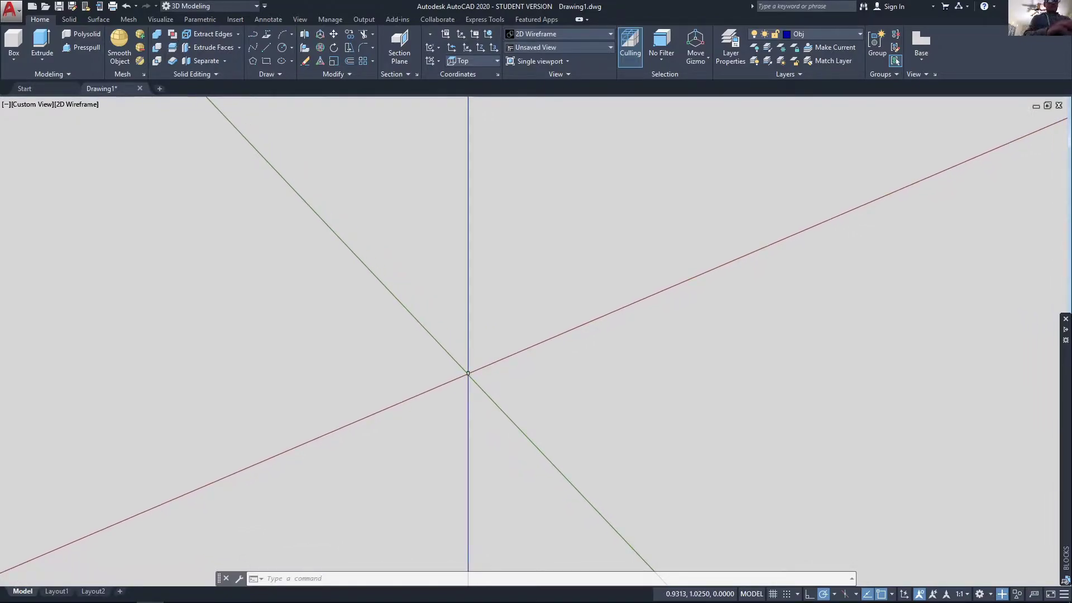
pyautogui.write('3dpo')
pyautogui.write('l')
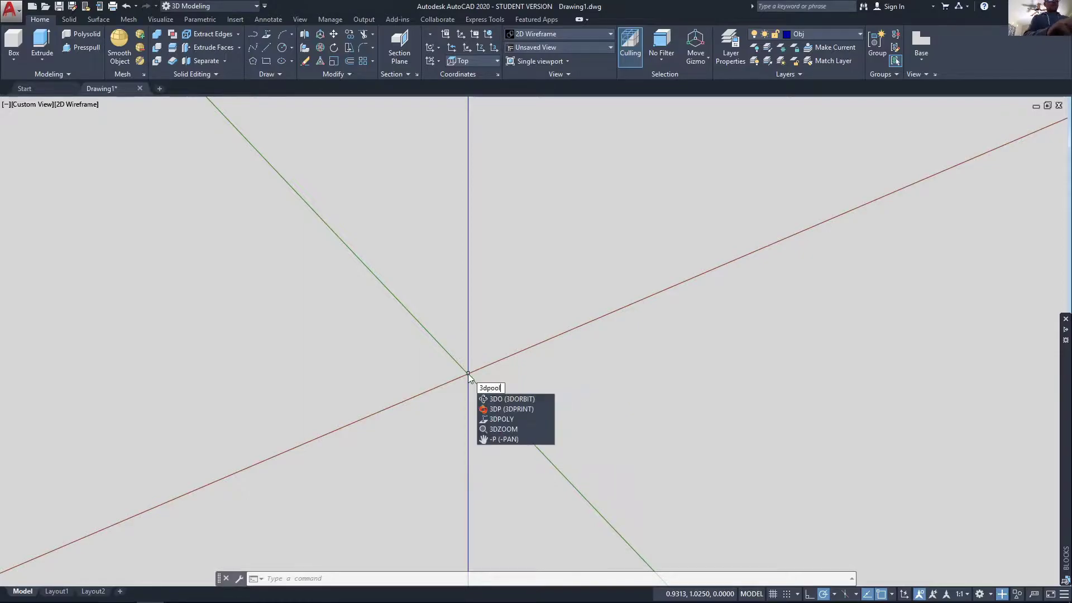
pyautogui.press('Return')
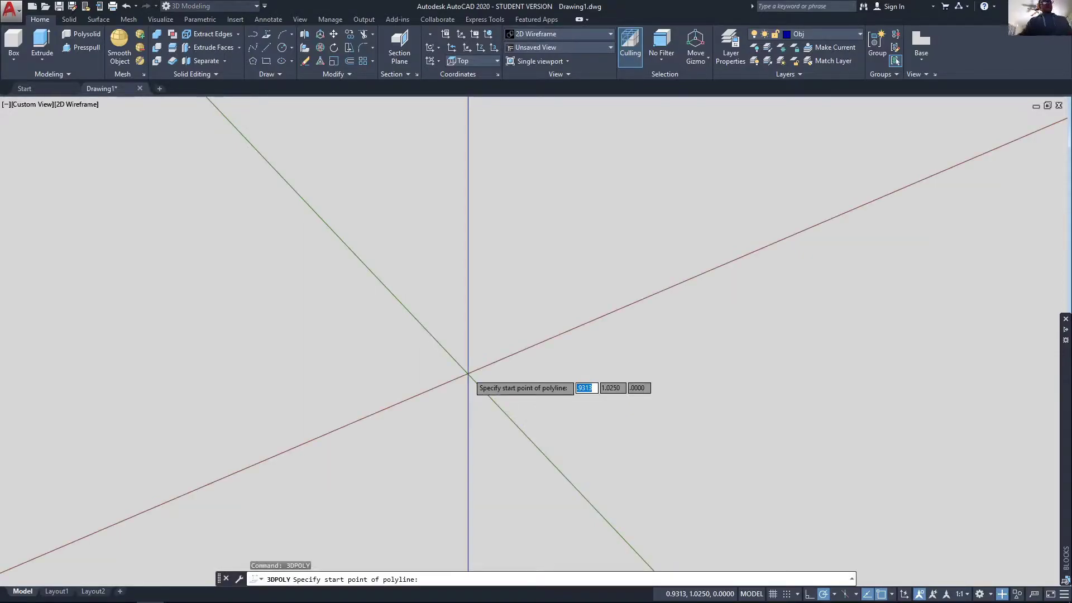
pyautogui.hotkey('alt', 'Tab')
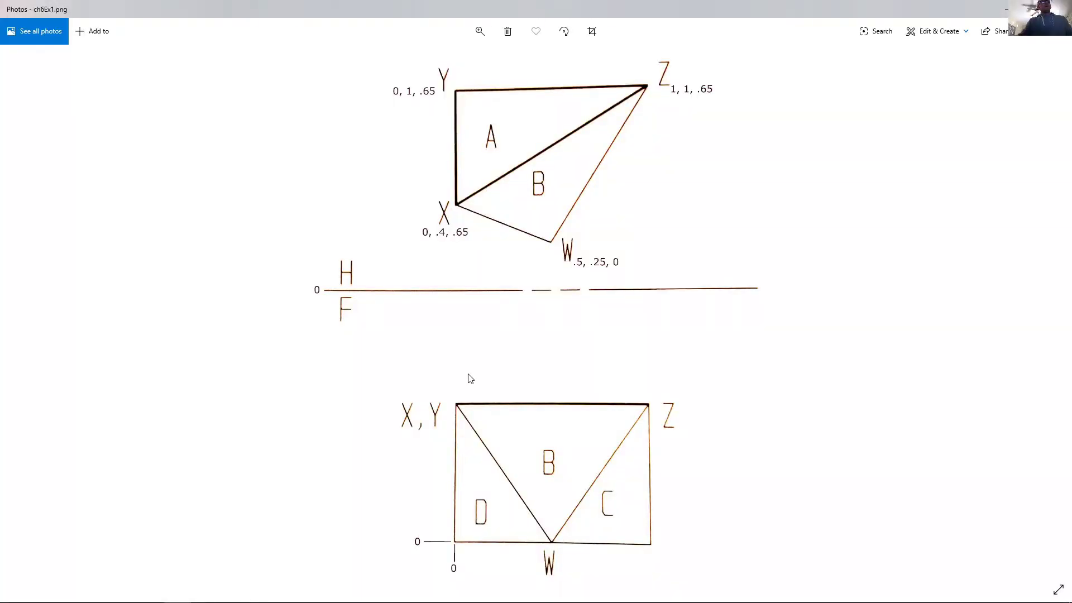
pyautogui.hotkey('alt', 'Tab')
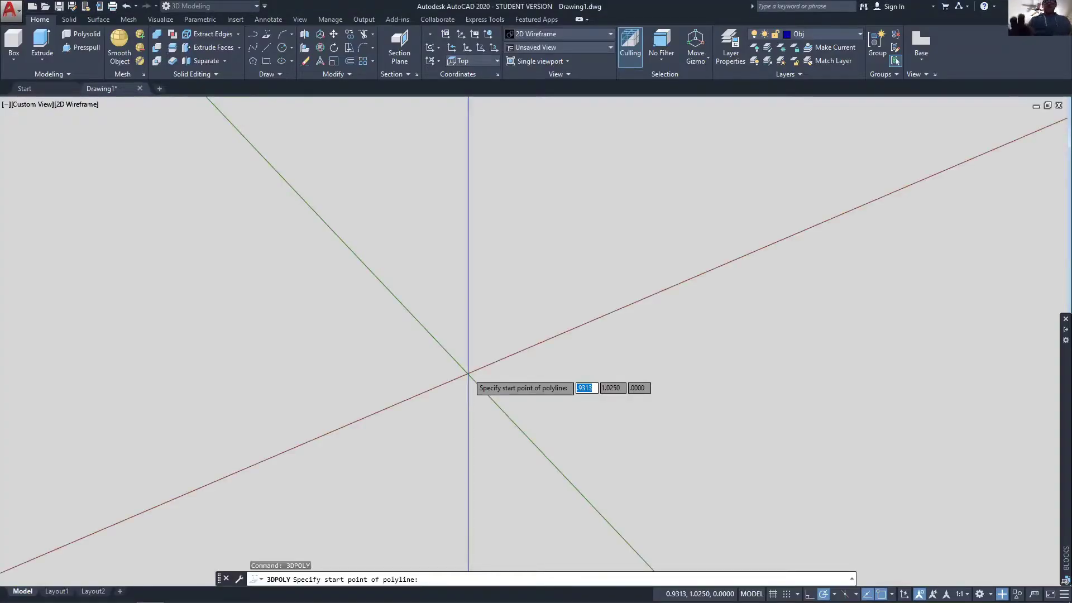
pyautogui.write('0')
pyautogui.press('Tab')
pyautogui.write('.')
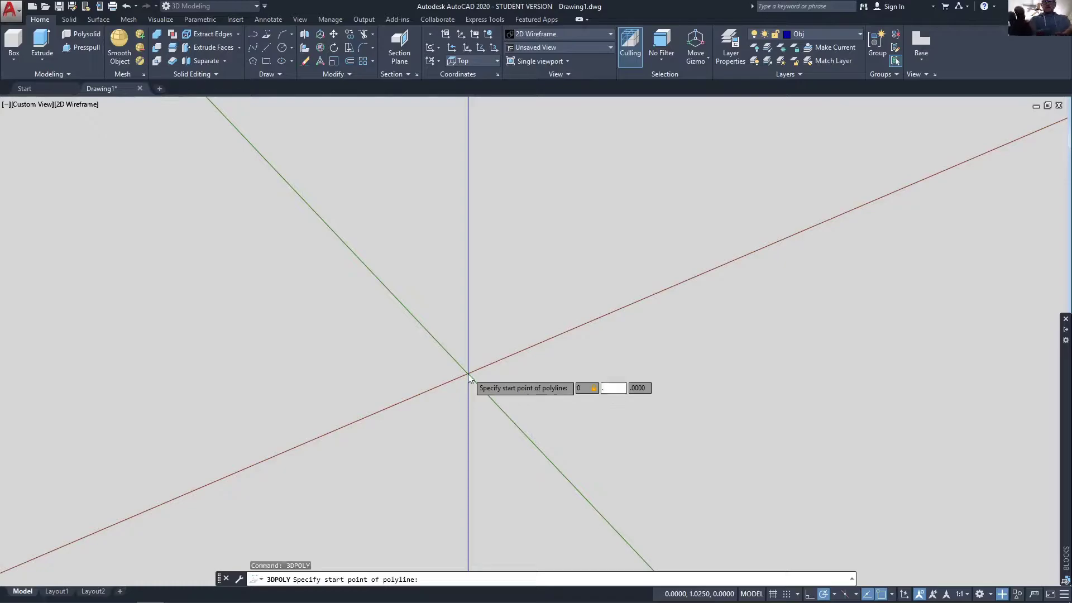
pyautogui.write('4')
pyautogui.press('Tab')
pyautogui.write('.65')
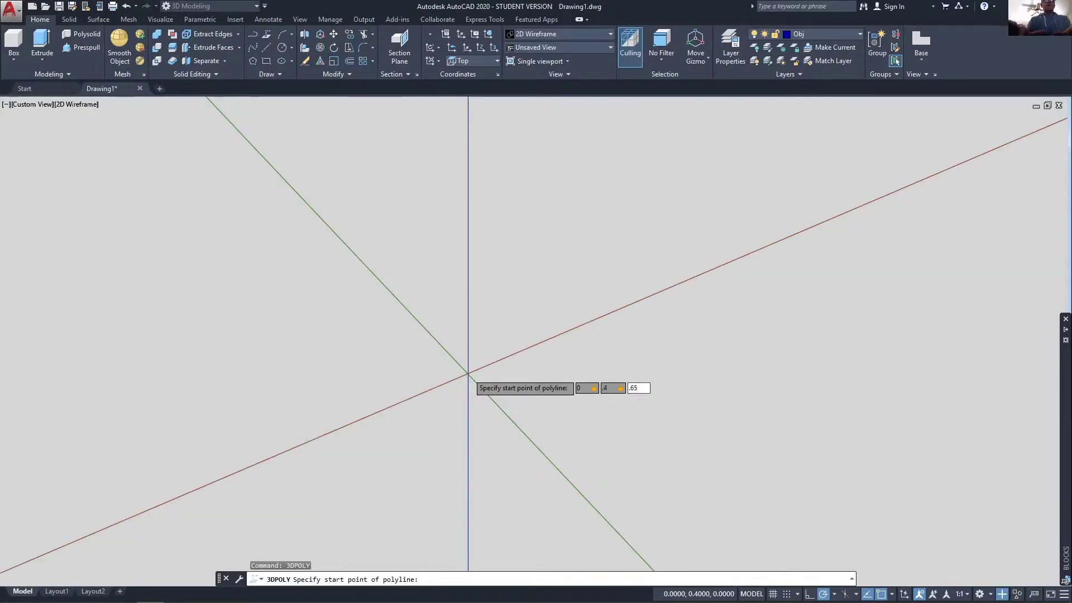
pyautogui.press('Return')
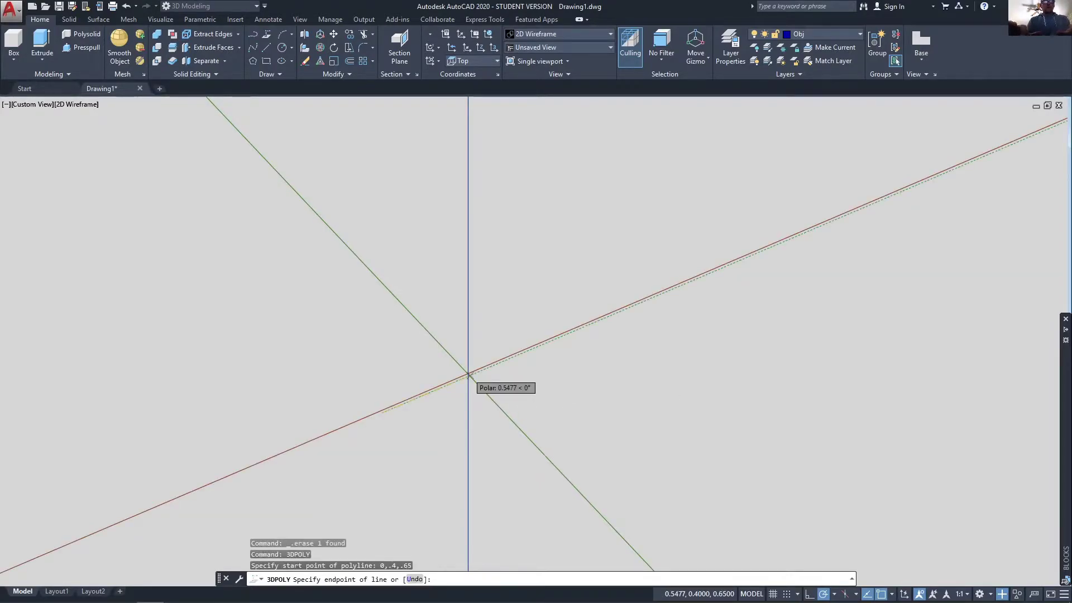
# Step: Continue the polyline through 0,1,.65 and 1,1,.65, then close the triangle
pyautogui.hotkey('alt', 'Tab')
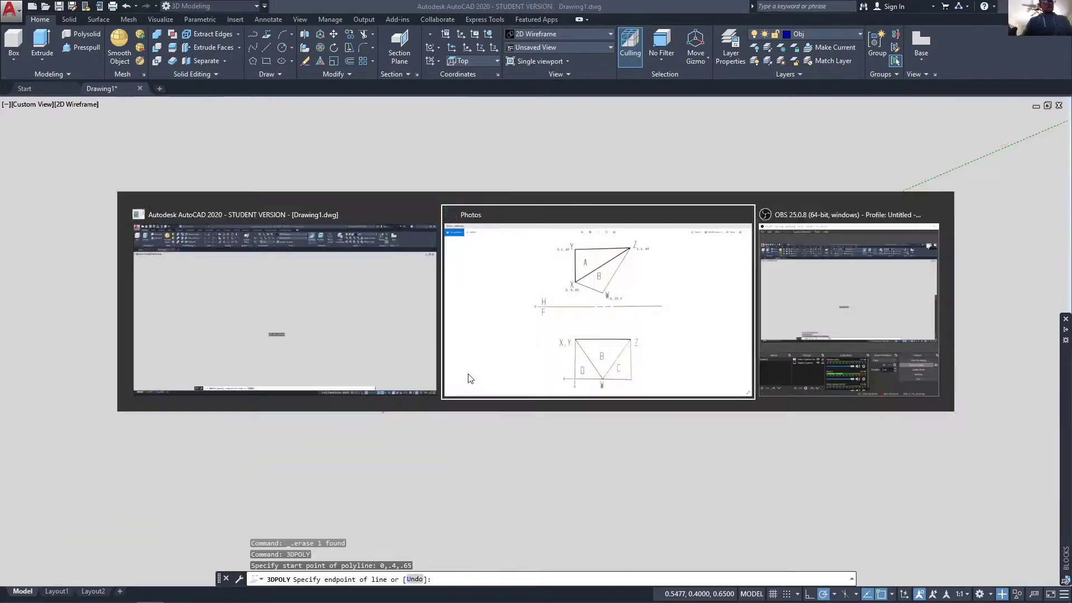
pyautogui.hotkey('alt', 'Tab')
pyautogui.write('0')
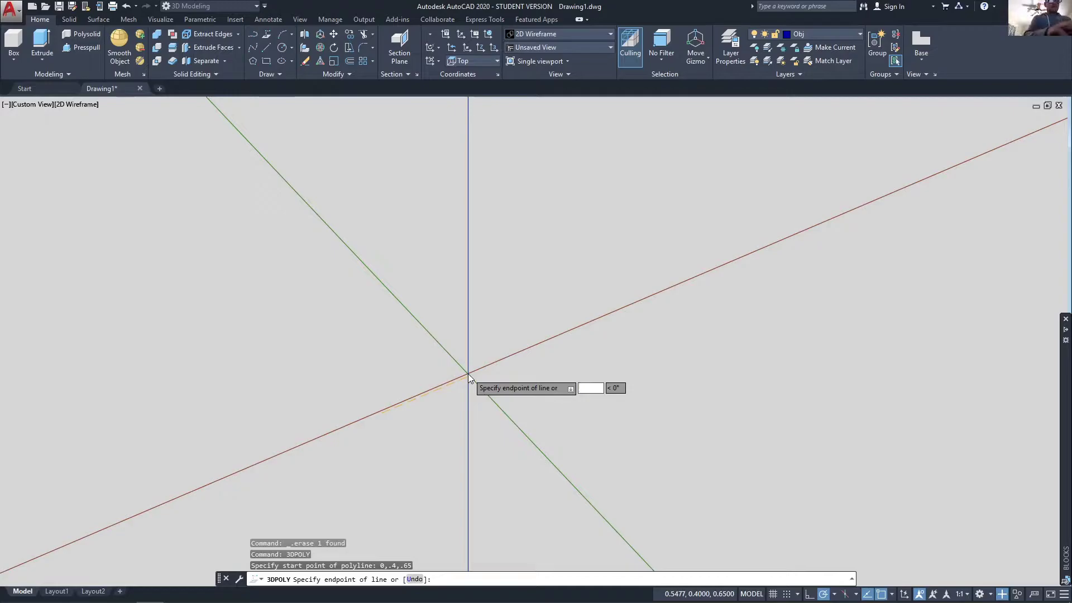
pyautogui.write('#')
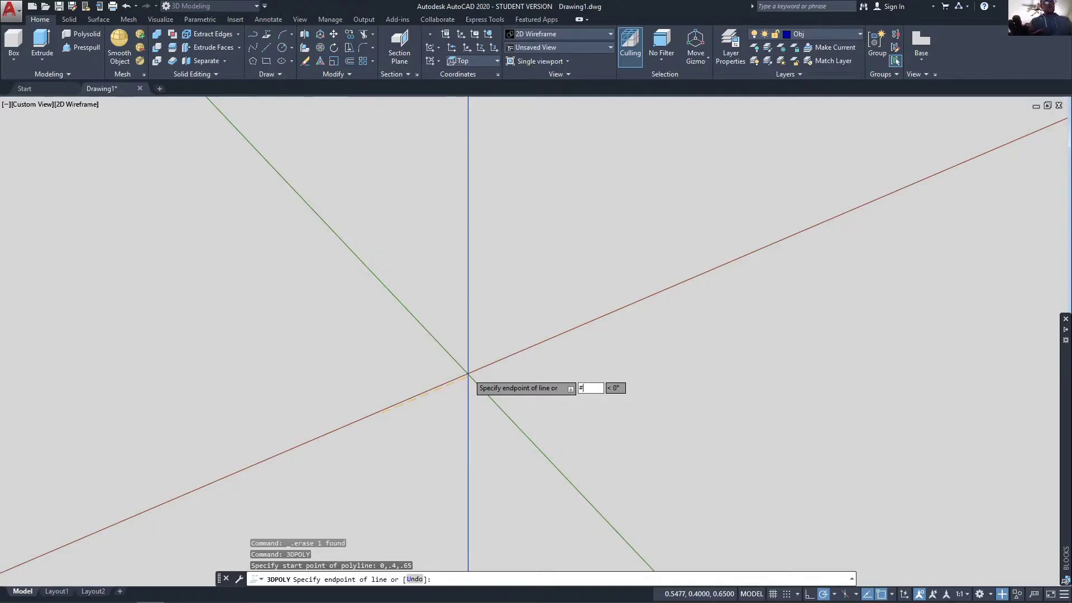
pyautogui.write('0,')
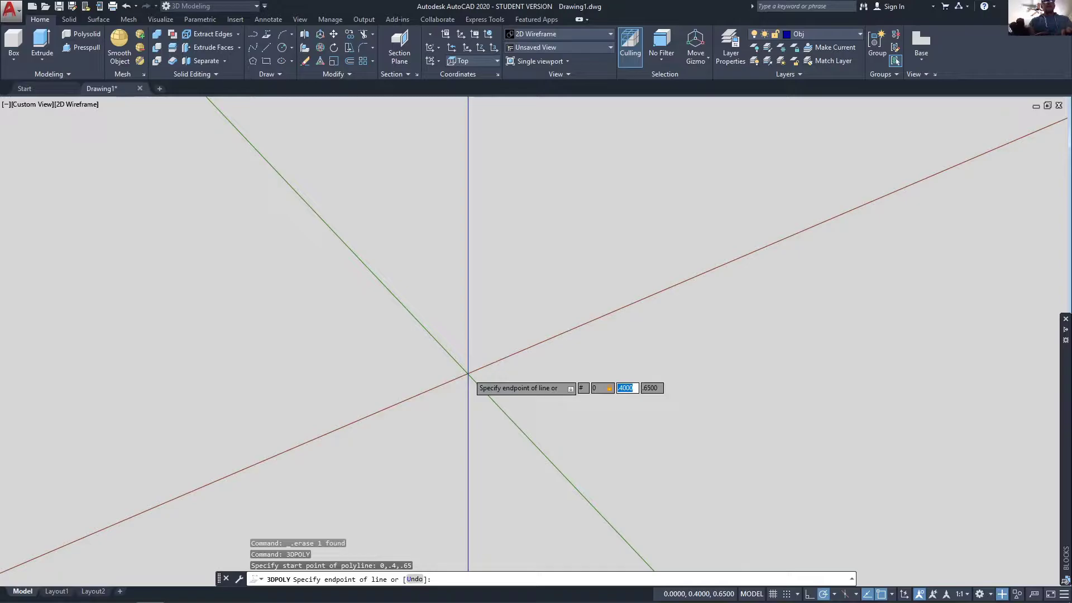
pyautogui.write('1,.')
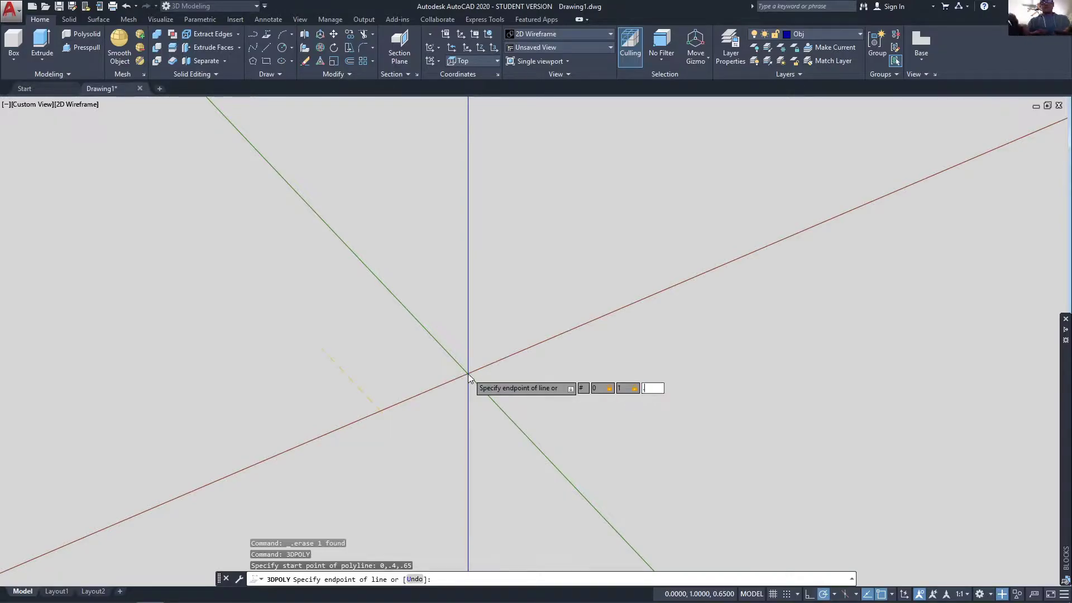
pyautogui.write('65')
pyautogui.press('Return')
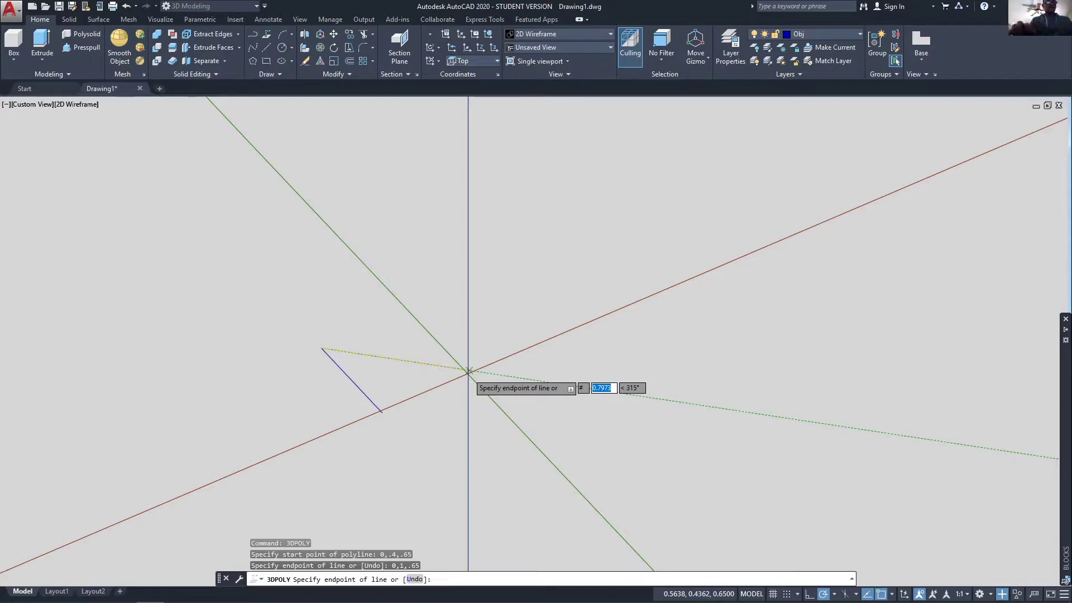
pyautogui.write('1,1,.65')
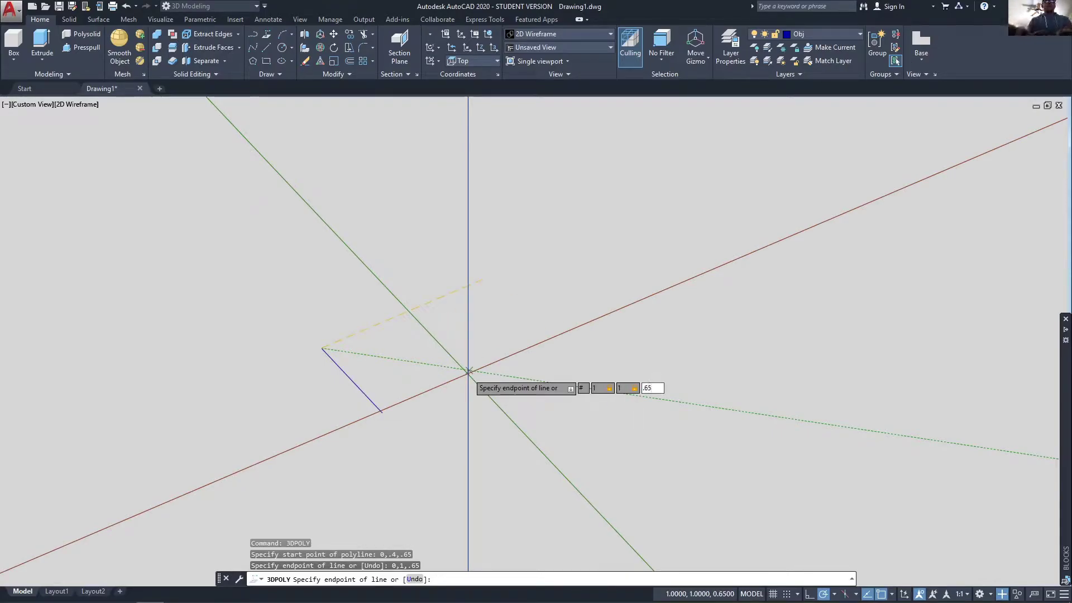
pyautogui.press('Return')
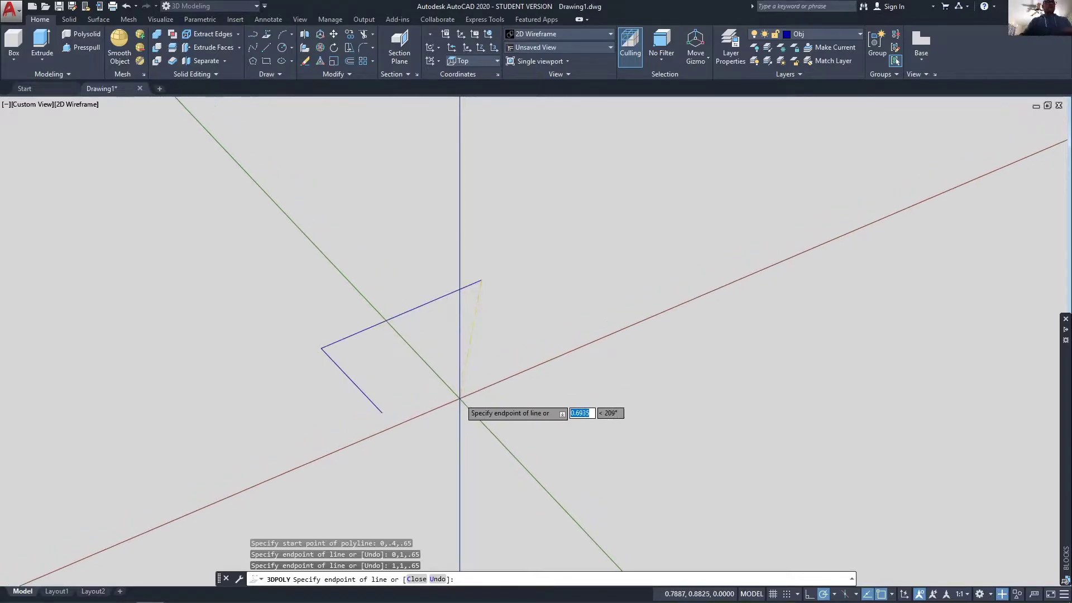
pyautogui.write('c')
pyautogui.press('Return')
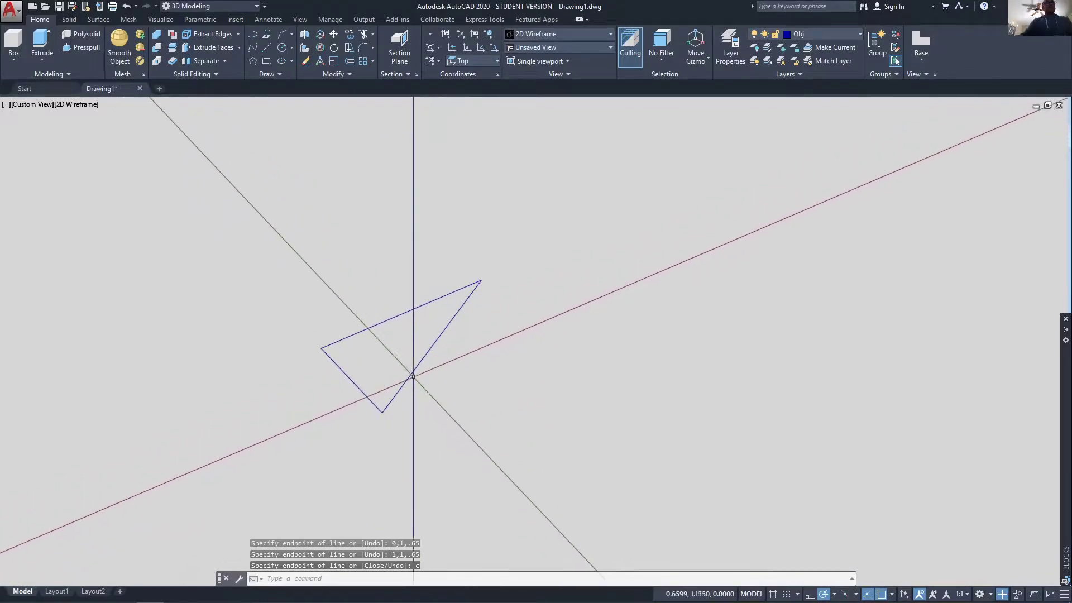
# Step: Switch to the Top view and check the reference sketch for point W at .5,.25,0
pyautogui.click(28, 104)
pyautogui.click(52, 132)
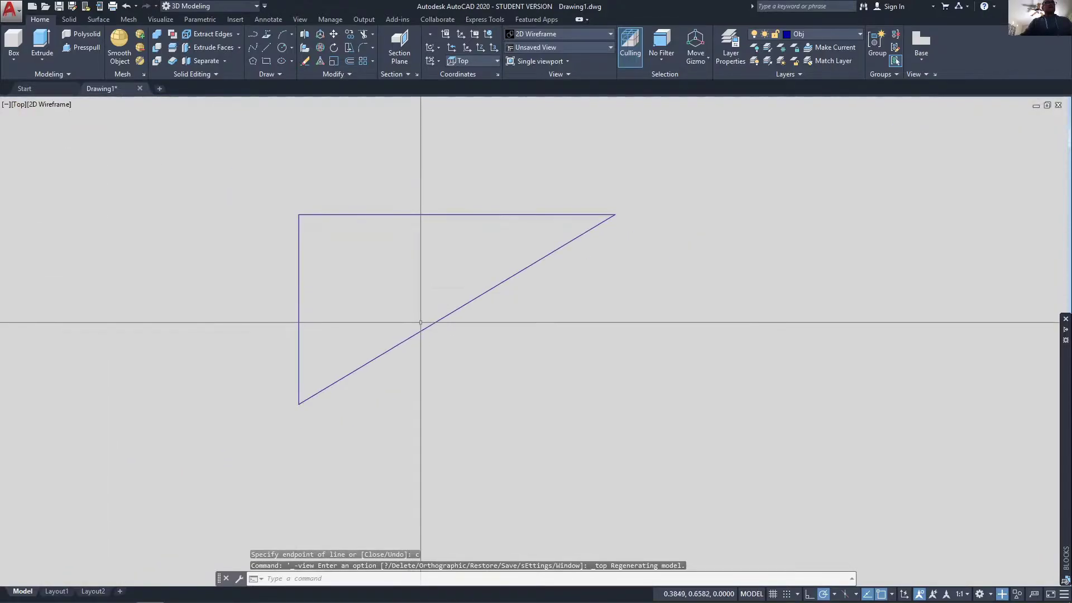
pyautogui.hotkey('alt', 'Tab')
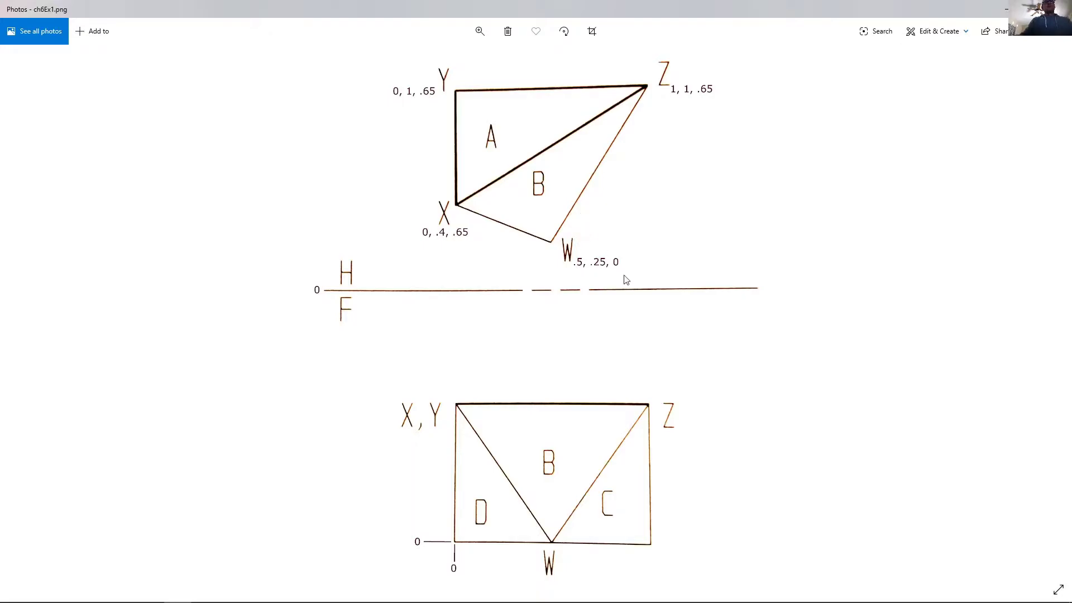
pyautogui.hotkey('alt', 'Tab')
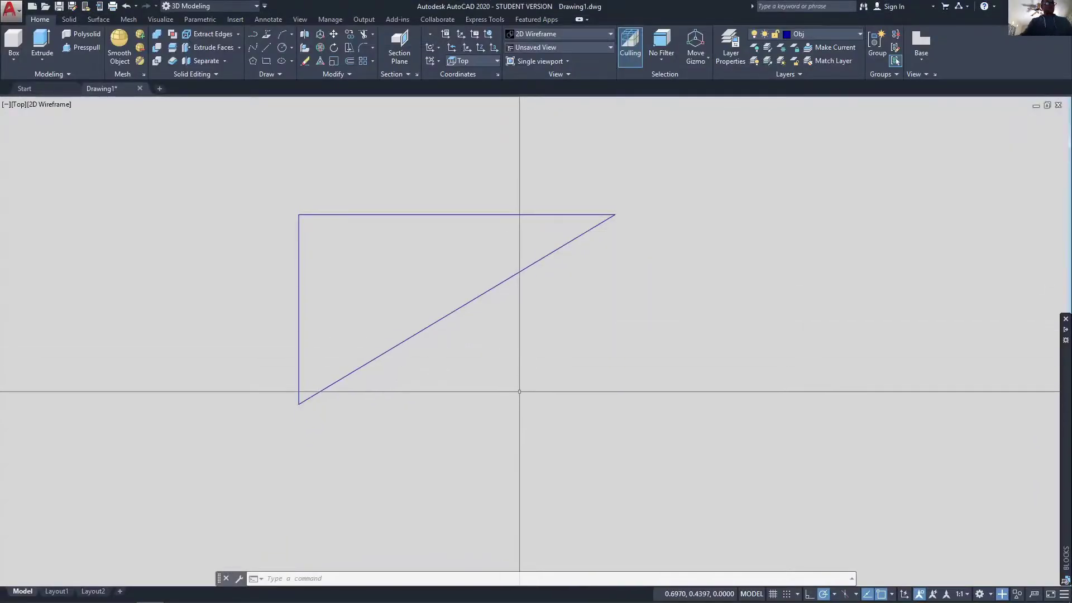
# Step: In a tilted view, start a new 3D polyline at the triangle's corner X
pyautogui.moveTo(503, 335)
pyautogui.keyDown('shift'); pyautogui.mouseDown(button='middle')
pyautogui.moveTo(526, 280)
pyautogui.moveTo(512, 254)
pyautogui.moveTo(509, 318)
pyautogui.mouseUp(button='middle'); pyautogui.keyUp('shift')
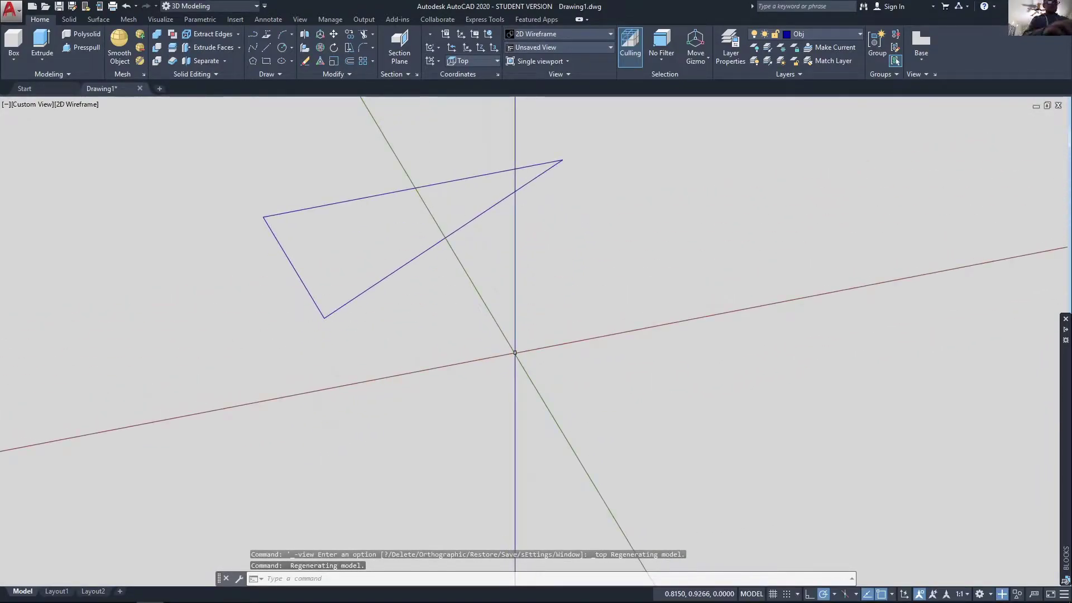
pyautogui.write('3')
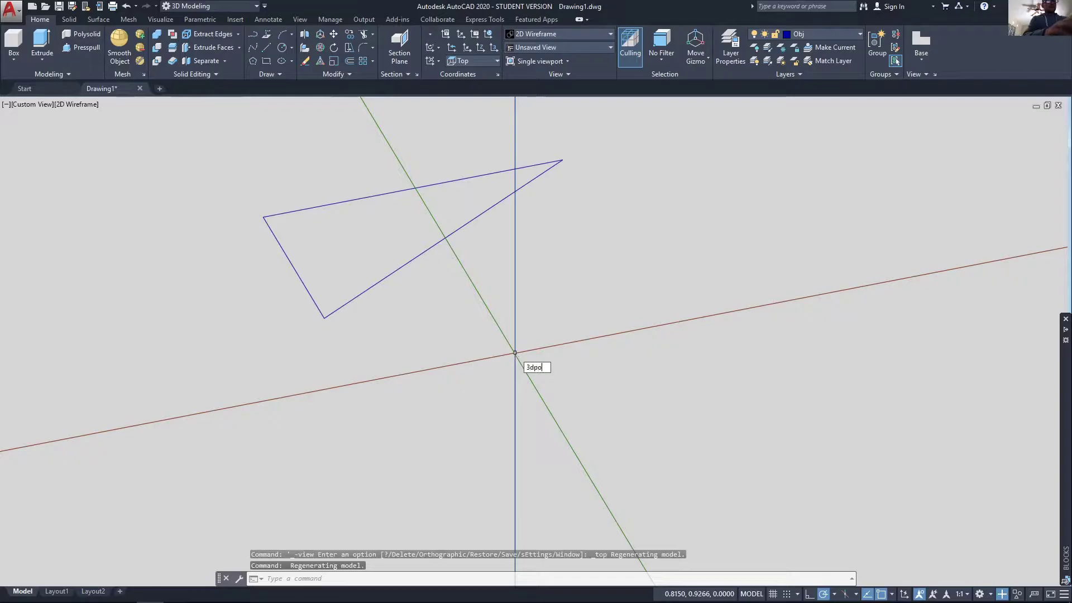
pyautogui.write('dpo')
pyautogui.press('Return')
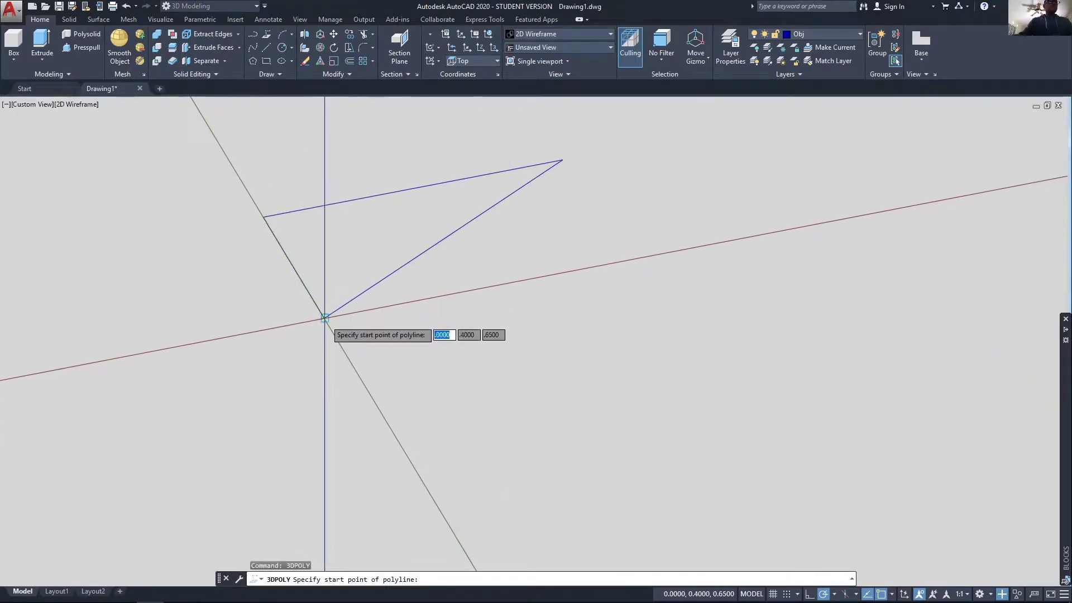
pyautogui.click(324, 317)
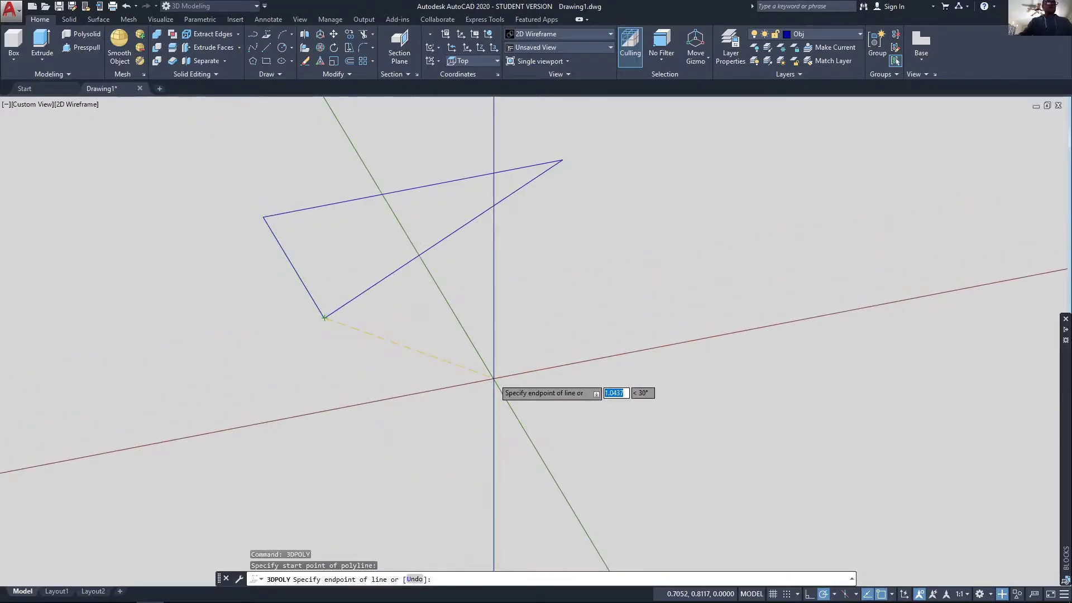
# Step: Add a vertex at .5,.25,0, snap to the triangle's right corner, and close the polyline
pyautogui.write('#')
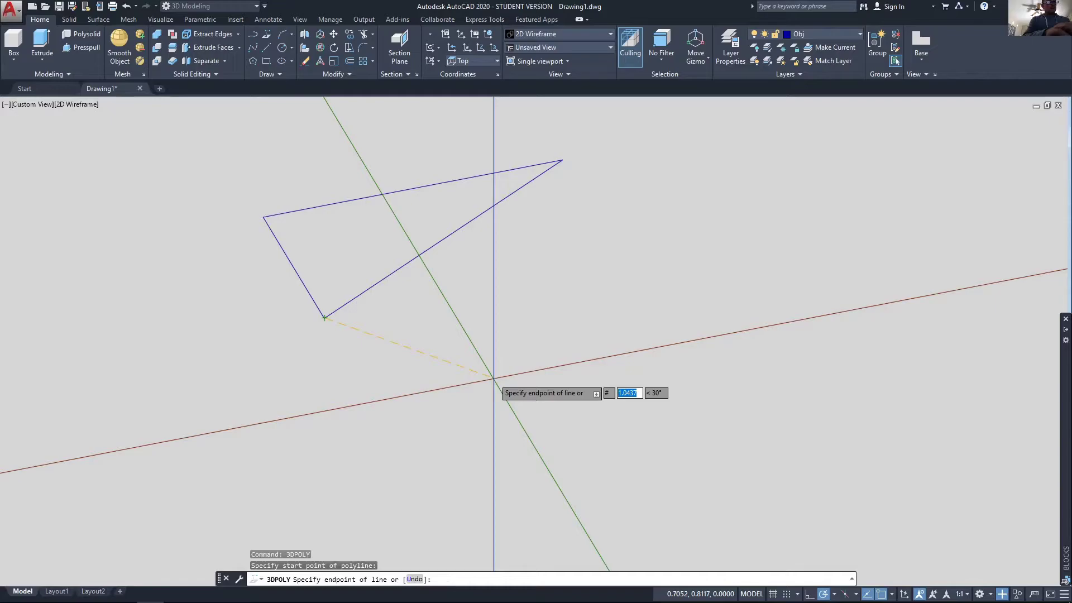
pyautogui.write('.5')
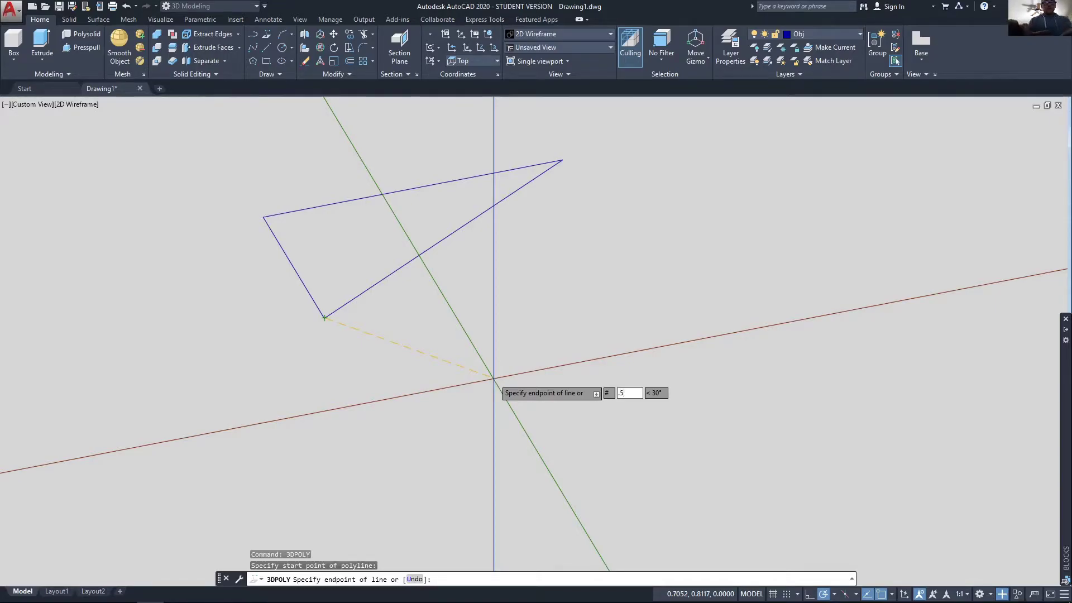
pyautogui.press(',')
pyautogui.write('.25')
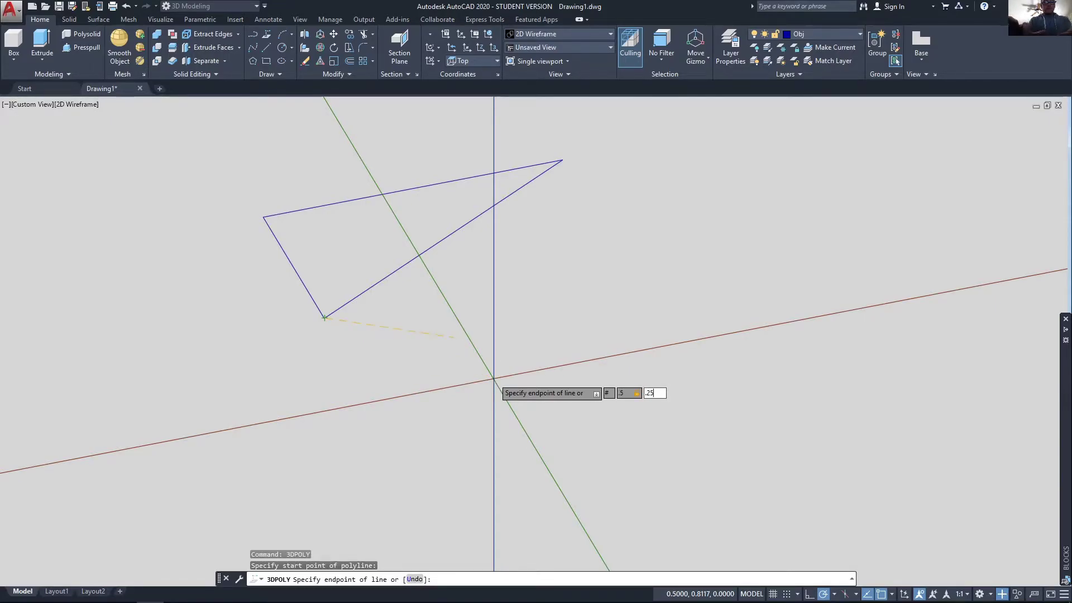
pyautogui.press(',')
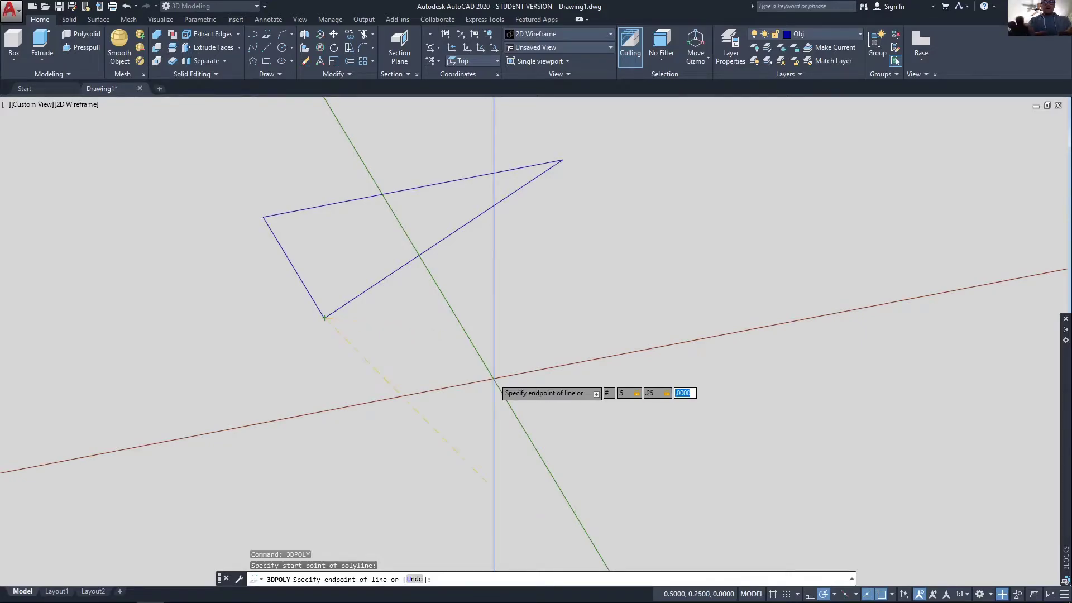
pyautogui.write('0')
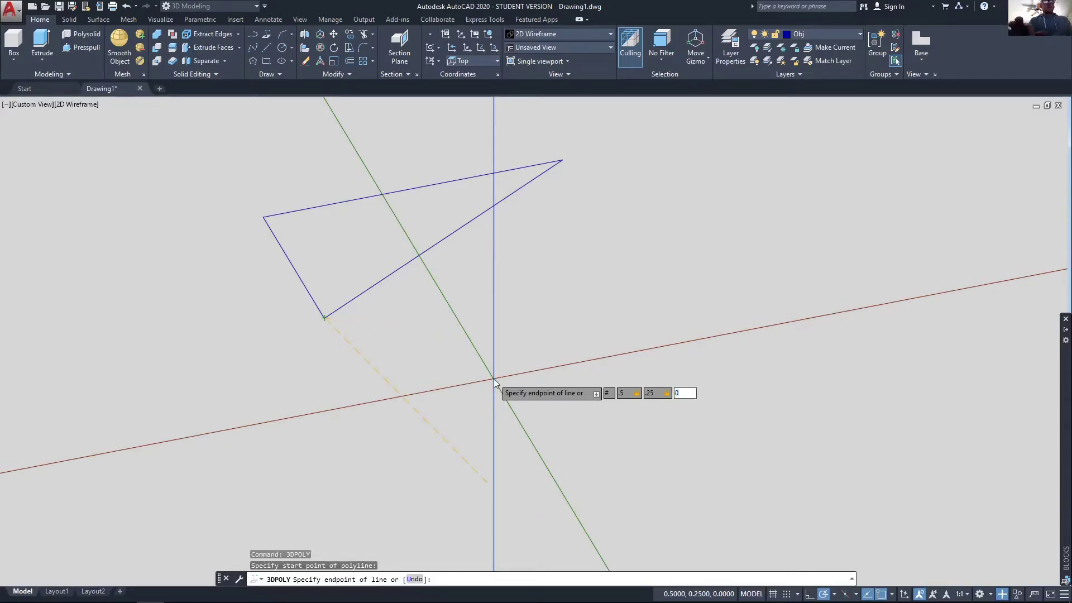
pyautogui.hotkey('alt', 'Tab')
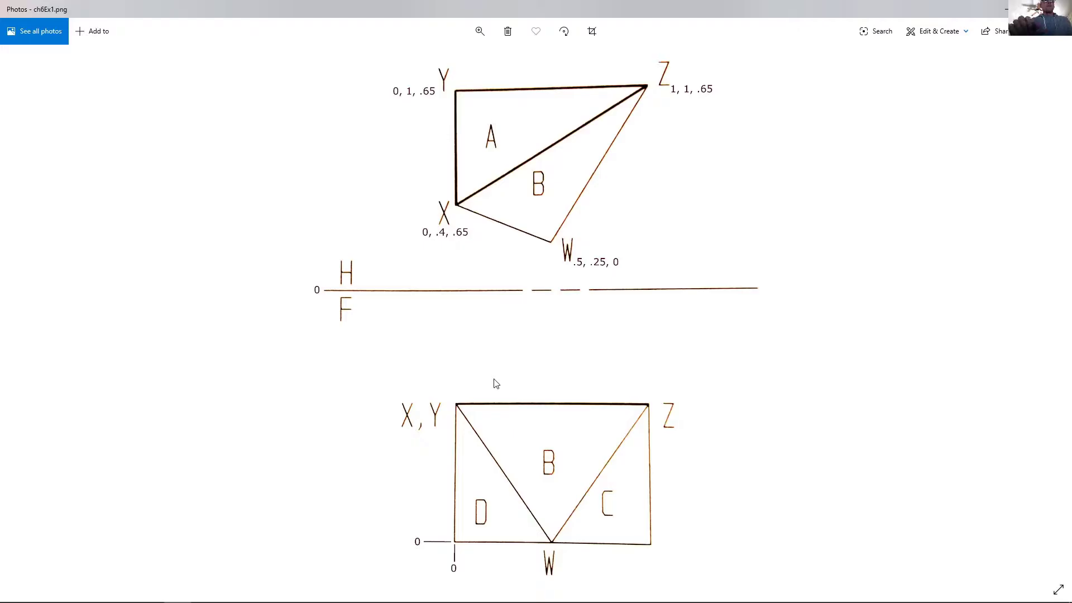
pyautogui.hotkey('alt', 'Tab')
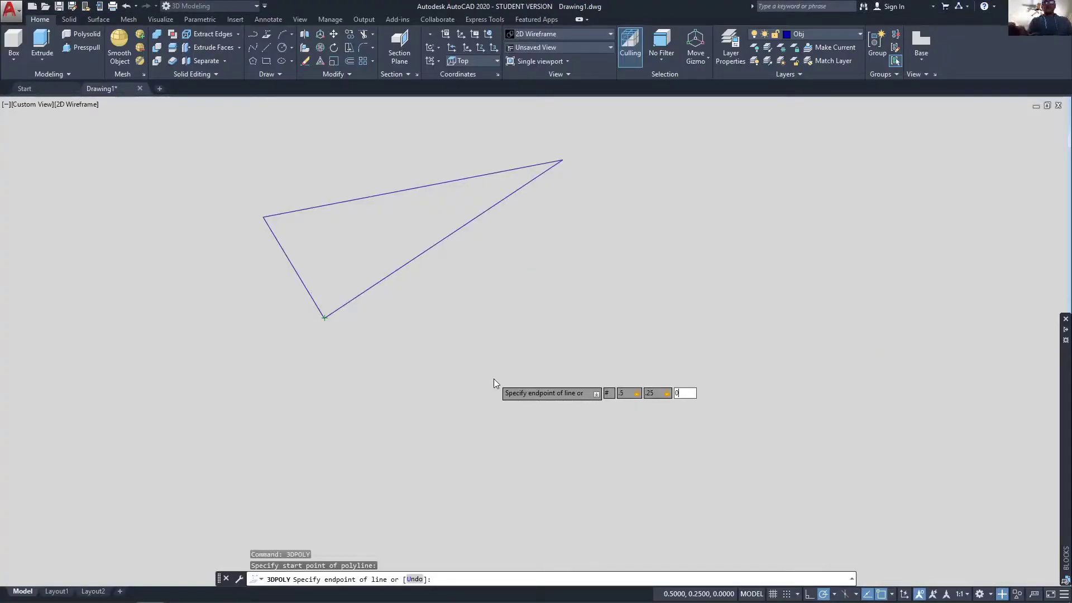
pyautogui.press('Return')
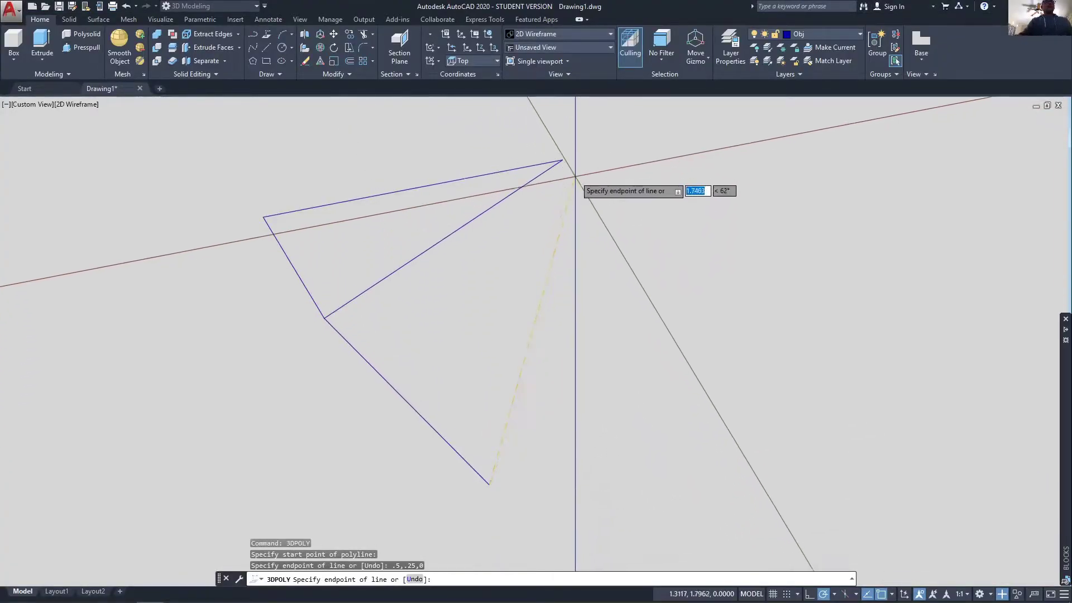
pyautogui.click(563, 160)
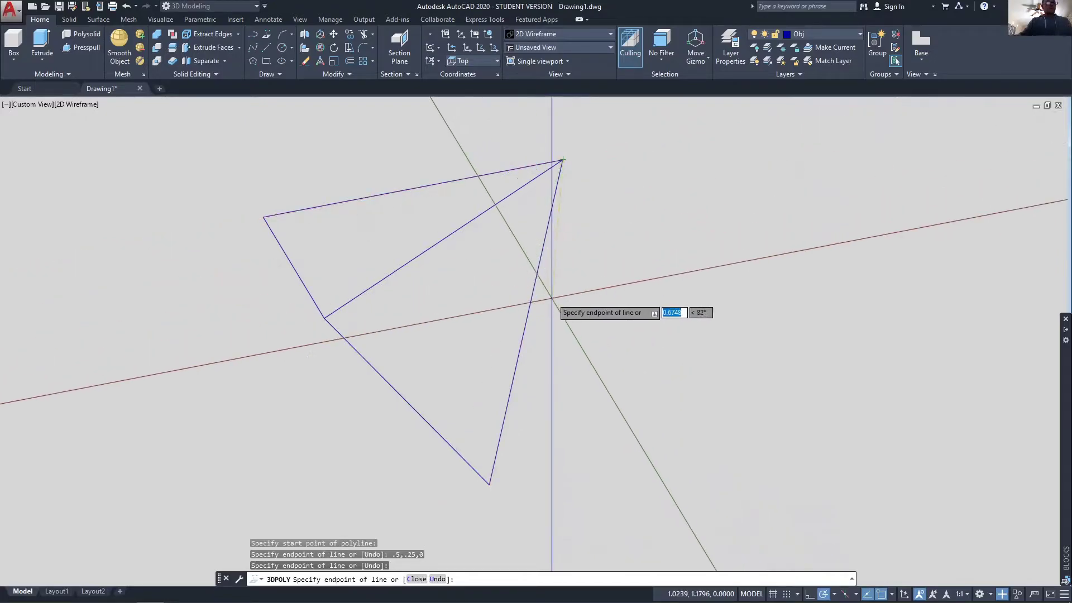
pyautogui.write('c')
pyautogui.press('Return')
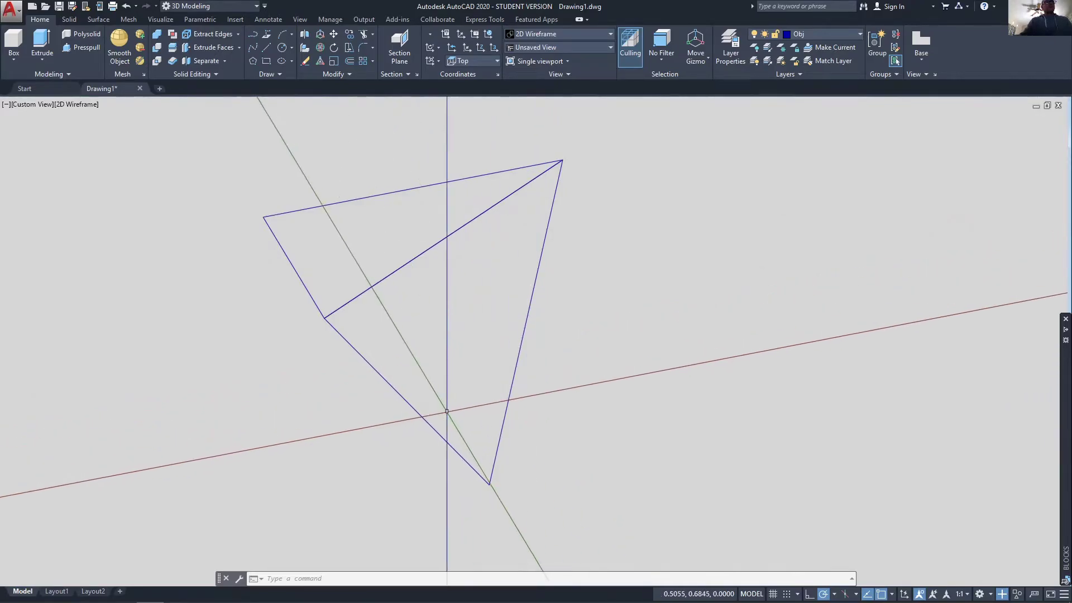
# Step: Draw a closed rectangle from edge XY's upper-left vertex dropping 0.65 down to z=0
pyautogui.keyDown('shift'); pyautogui.moveTo(453, 418); pyautogui.dragTo(448, 303, button='middle'); pyautogui.keyUp('shift')
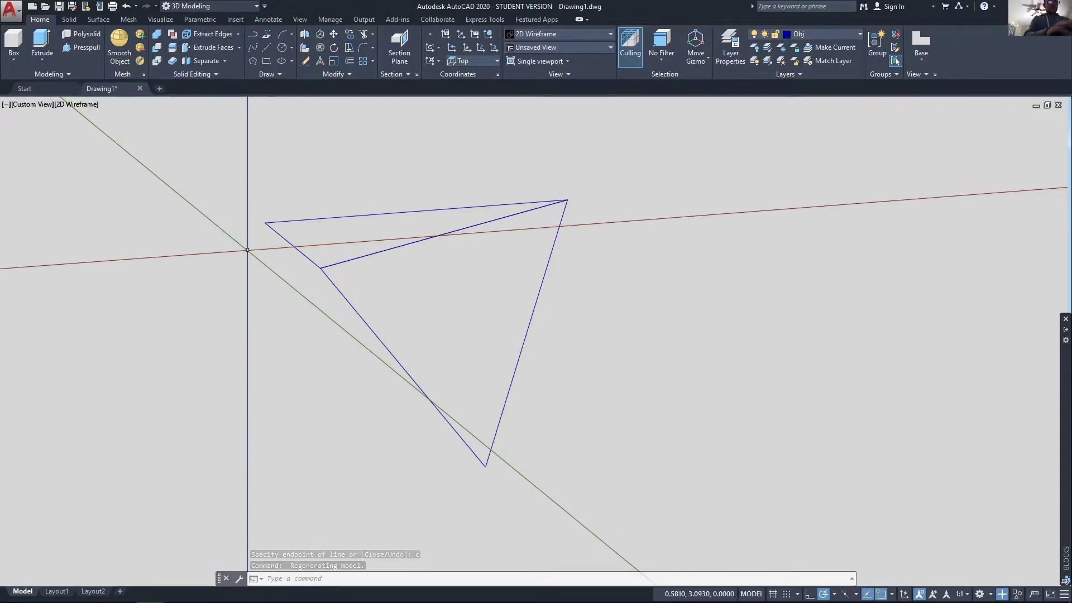
pyautogui.write('3dpoly')
pyautogui.press('Return')
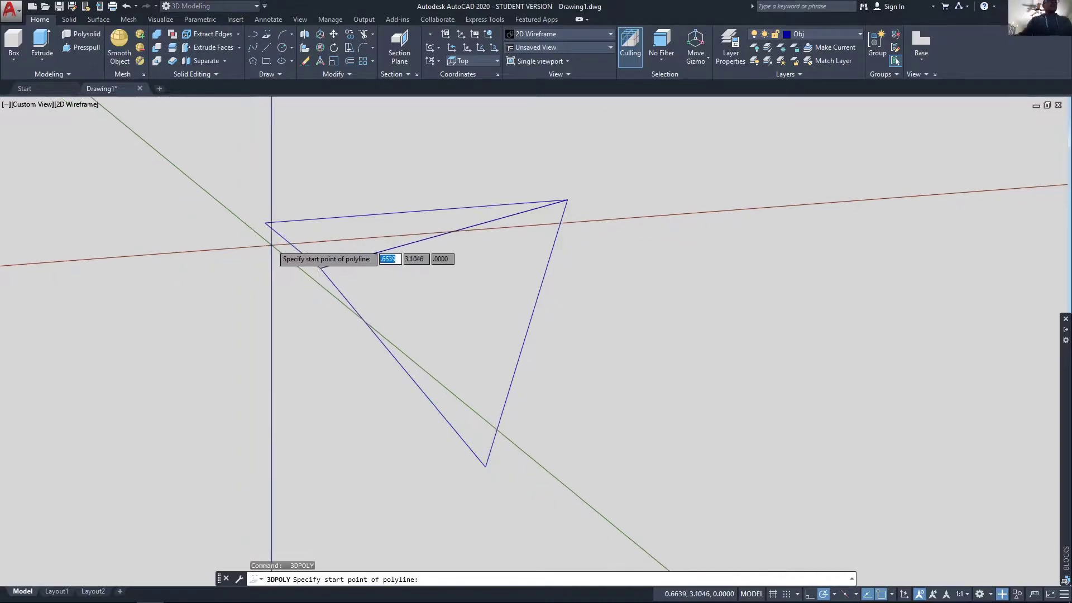
pyautogui.click(266, 223)
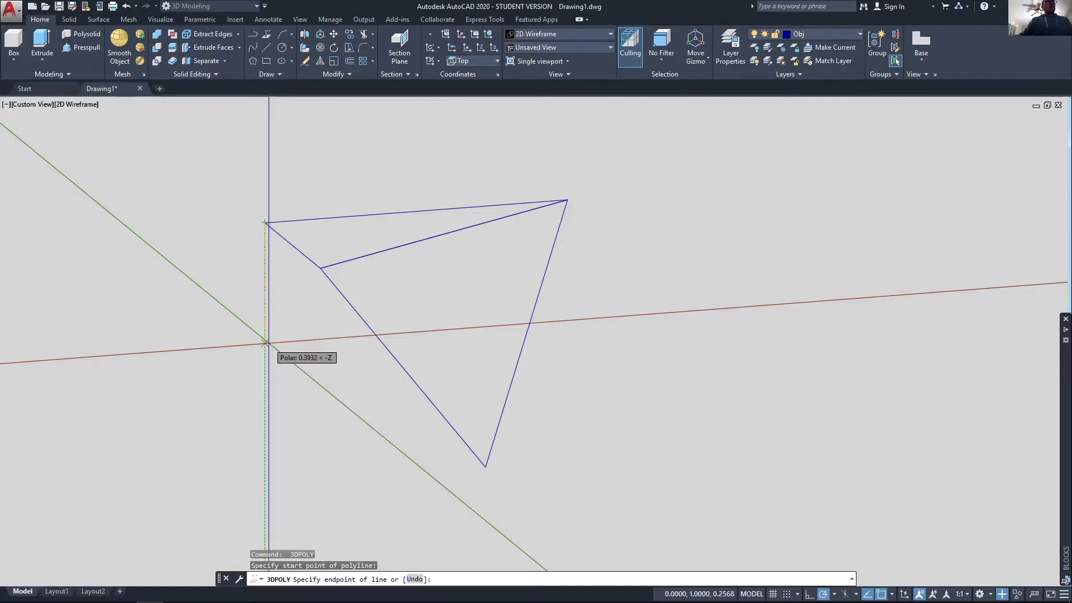
pyautogui.hotkey('alt', 'Tab')
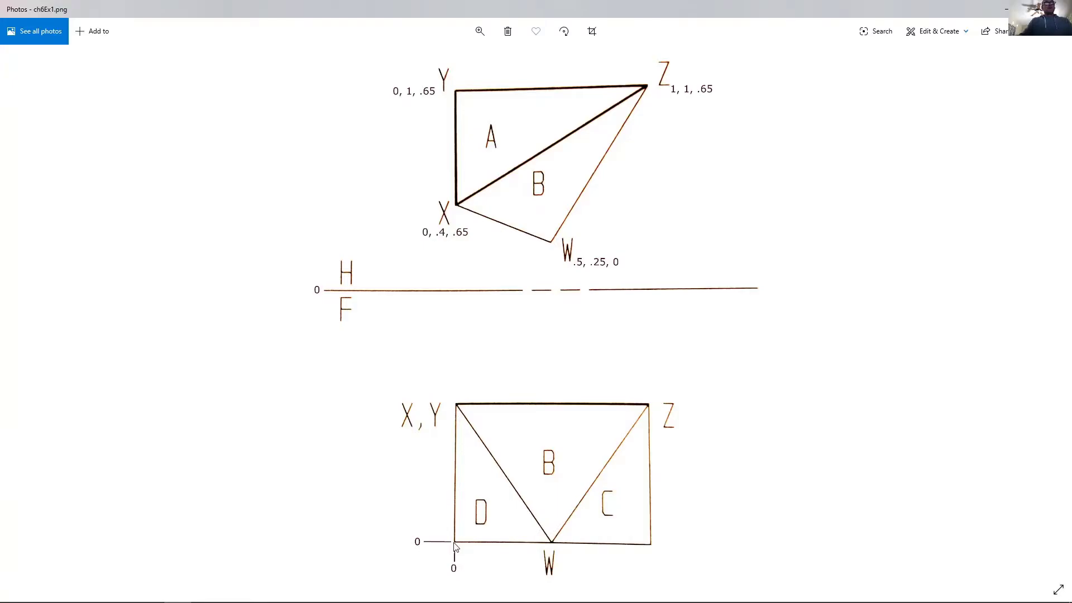
pyautogui.hotkey('alt', 'Tab')
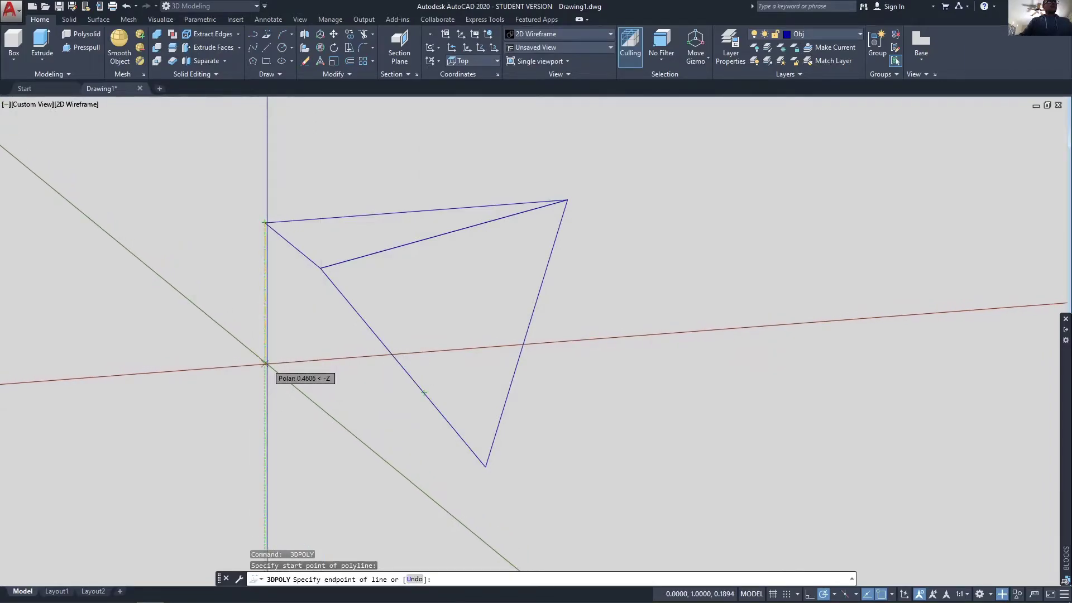
pyautogui.write('.65')
pyautogui.press('Return')
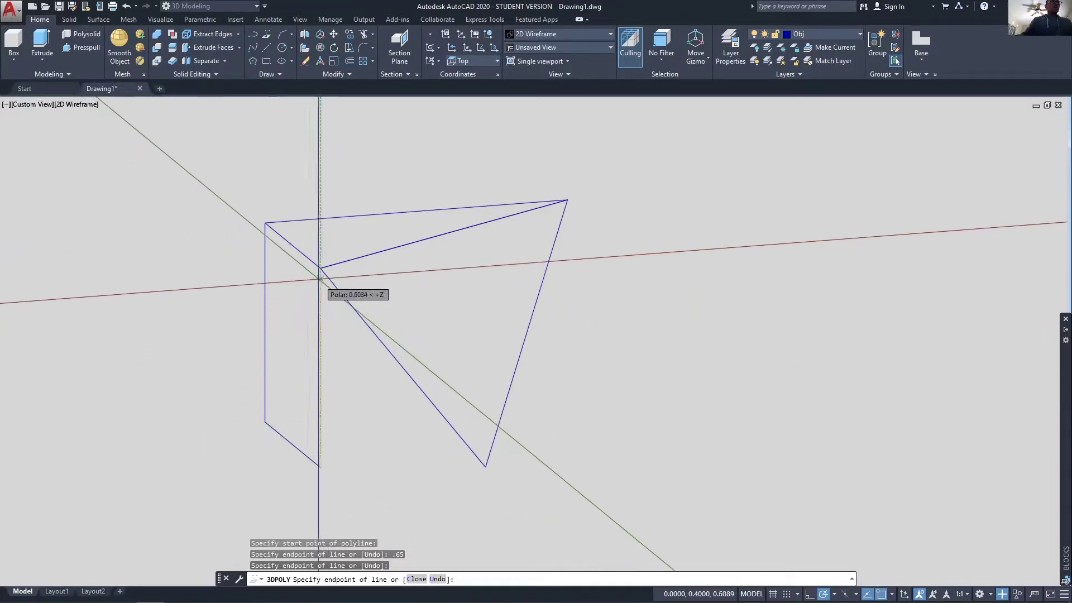
pyautogui.click(321, 269)
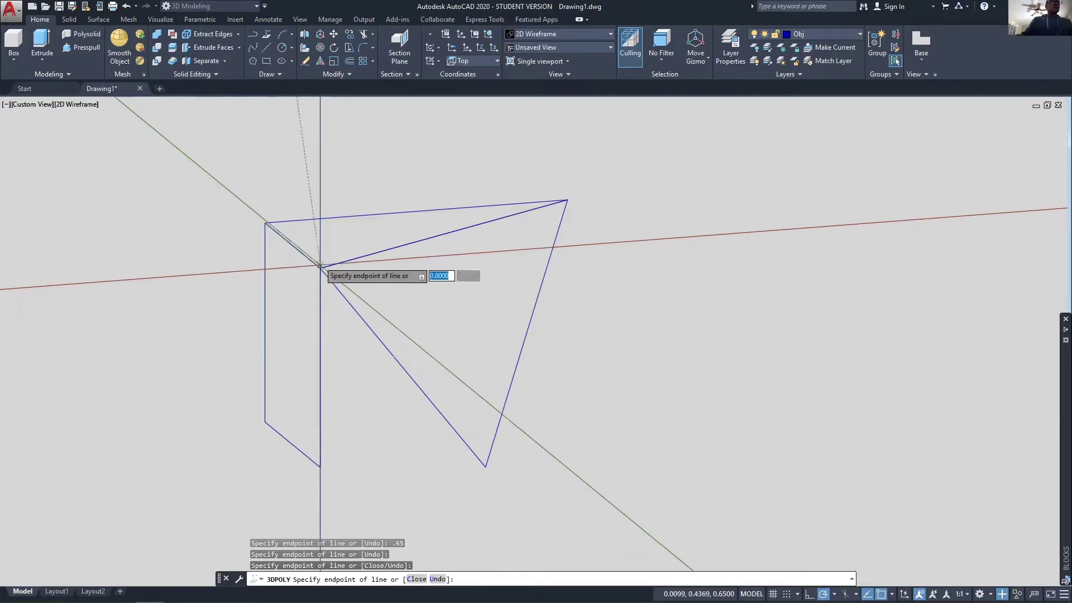
pyautogui.click(318, 222)
pyautogui.write('c')
pyautogui.press('Return')
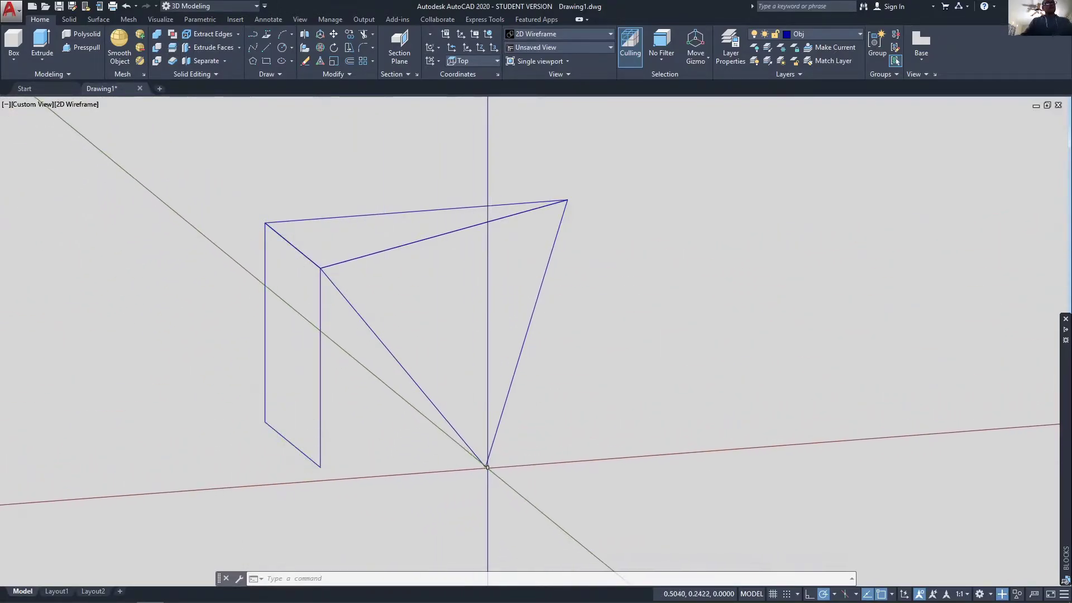
pyautogui.hotkey('alt', 'Tab')
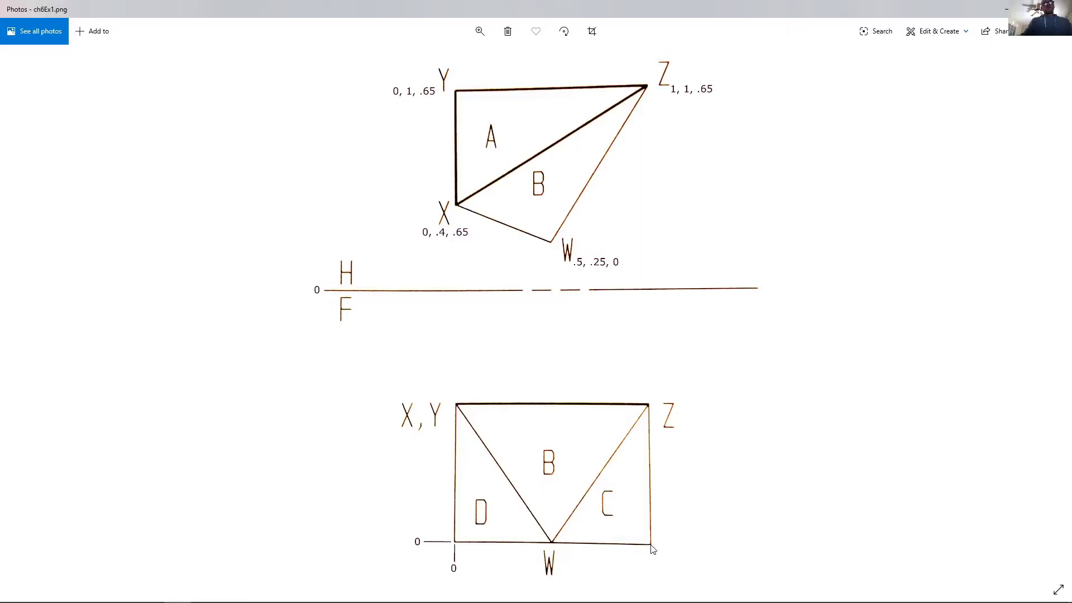
pyautogui.hotkey('alt', 'Tab')
# Step: Outline the base from the side face's lower front corner through W to 0.65 below the top-right corner, closed
pyautogui.keyDown('shift'); pyautogui.moveTo(537, 335); pyautogui.dragTo(491, 335, button='middle'); pyautogui.keyUp('shift')
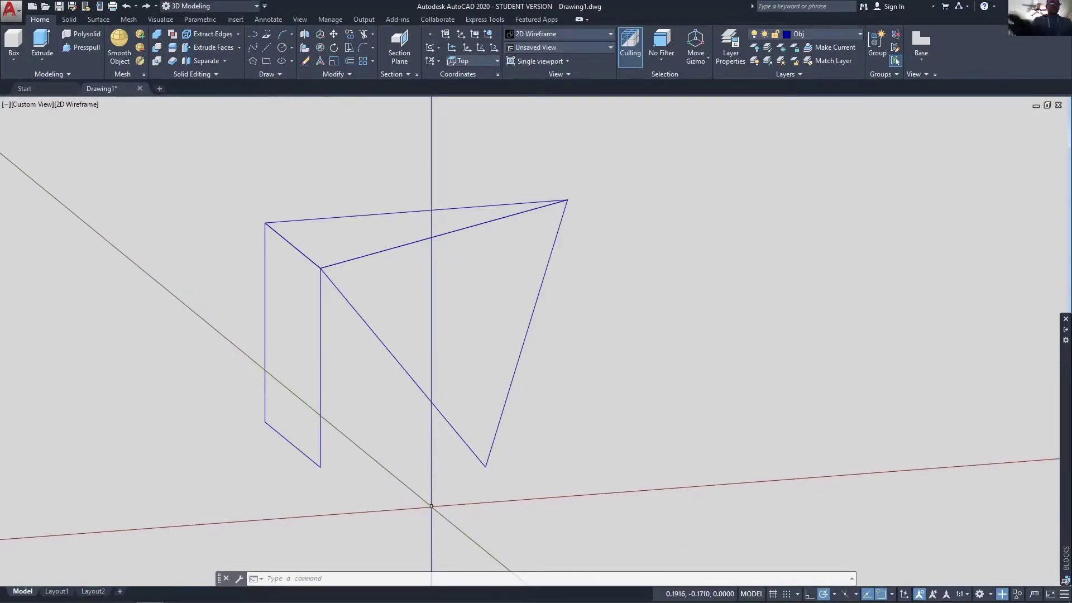
pyautogui.write('3dpoly')
pyautogui.press('Return')
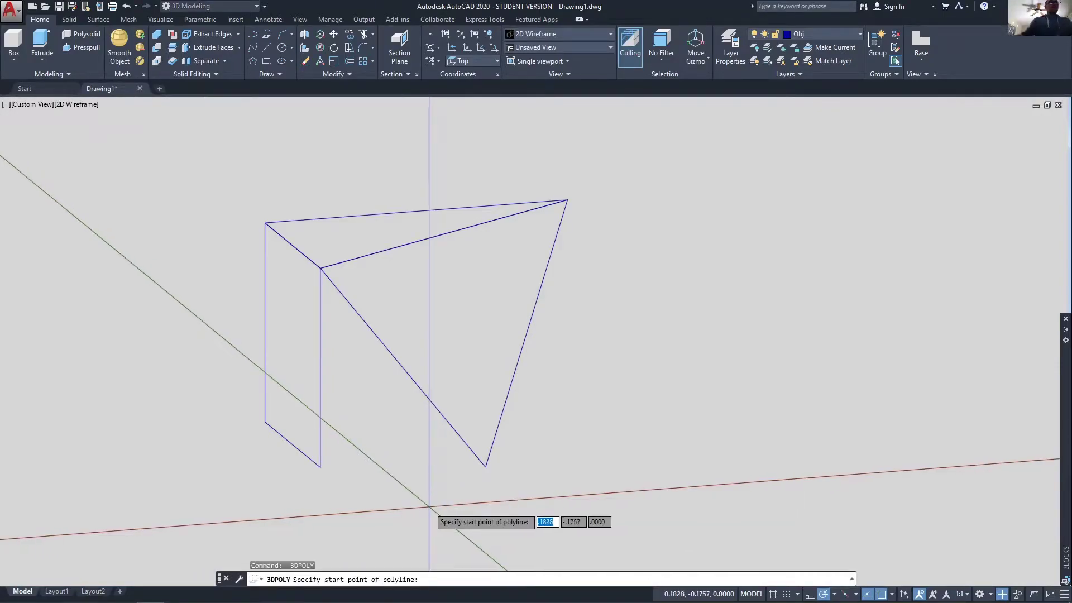
pyautogui.click(320, 466)
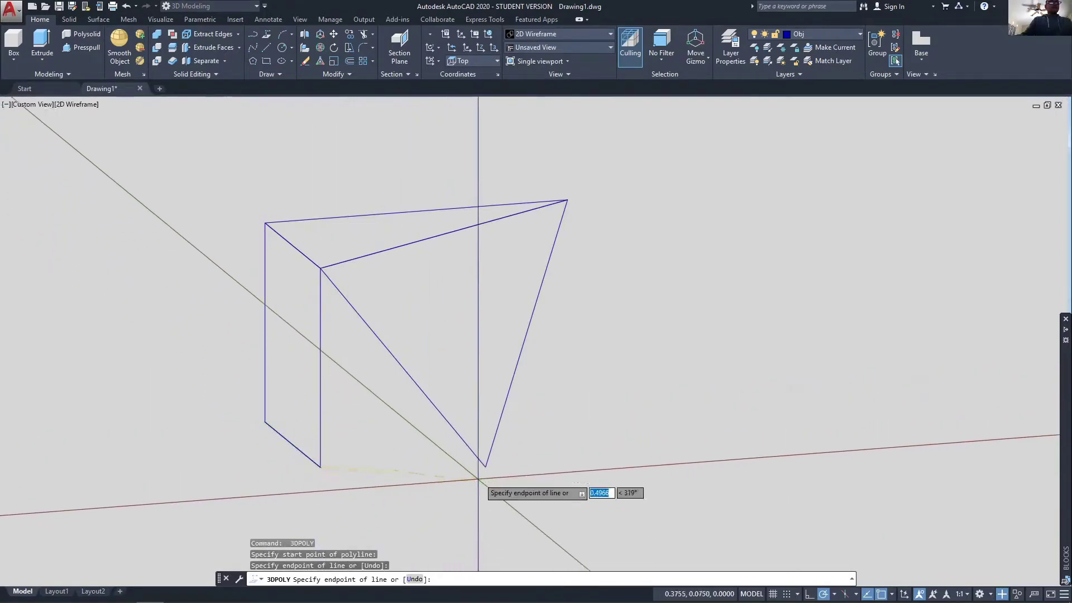
pyautogui.click(486, 467)
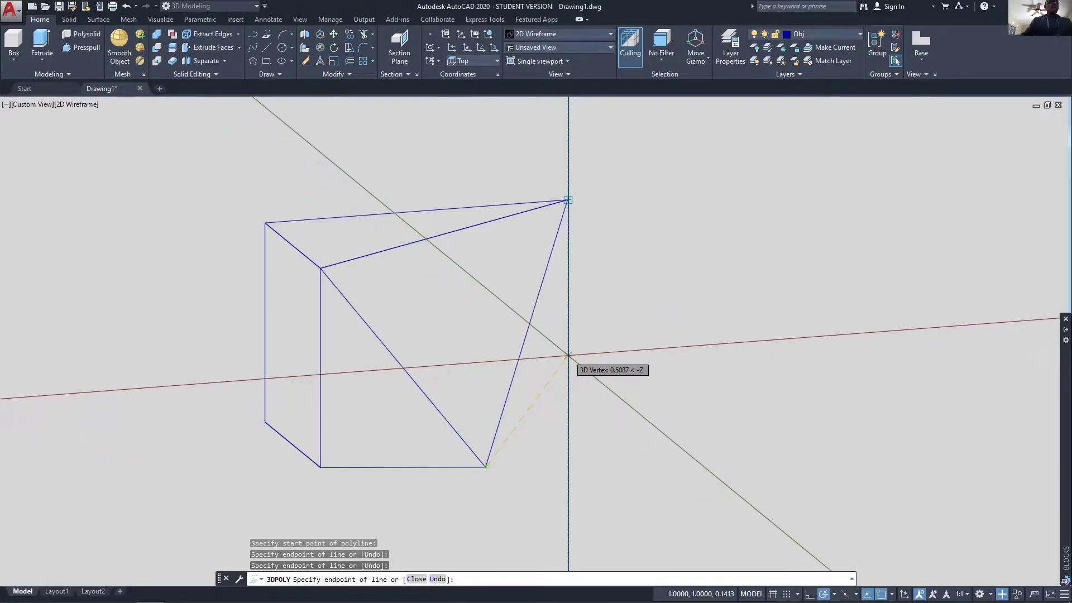
pyautogui.write('.65')
pyautogui.press('Return')
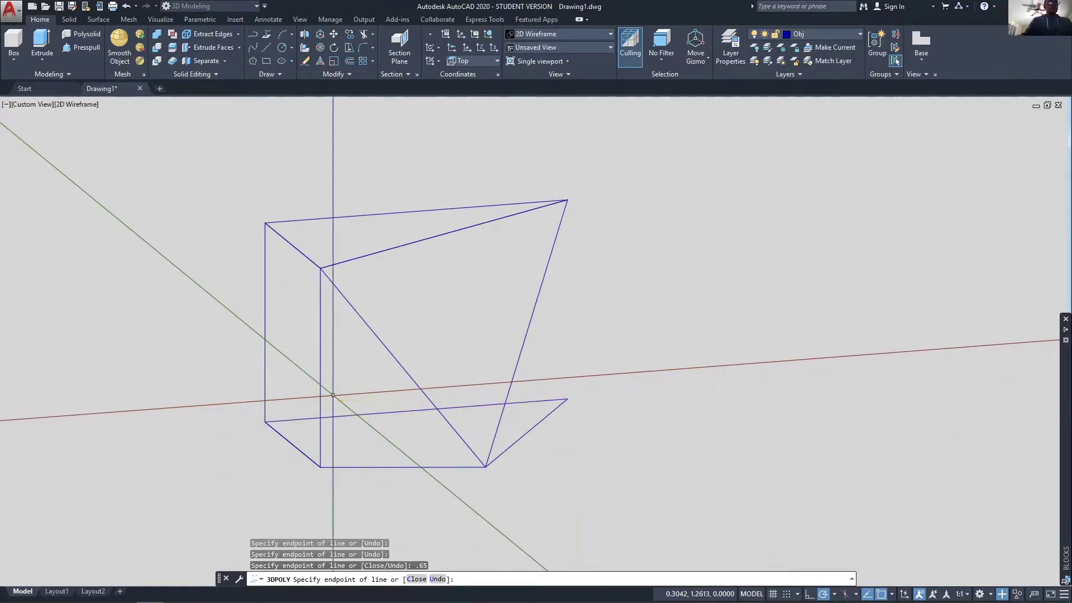
pyautogui.write('c')
pyautogui.press('Return')
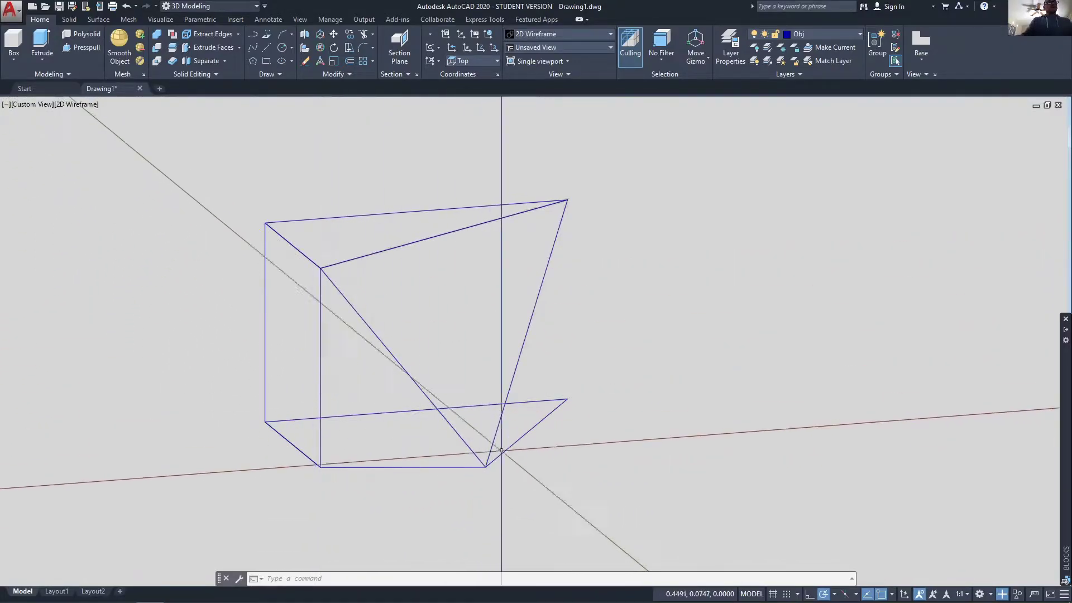
# Step: Draw the closed back rectangular face under edge YZ as a 3D polyline
pyautogui.write('3dpoly')
pyautogui.press('Return')
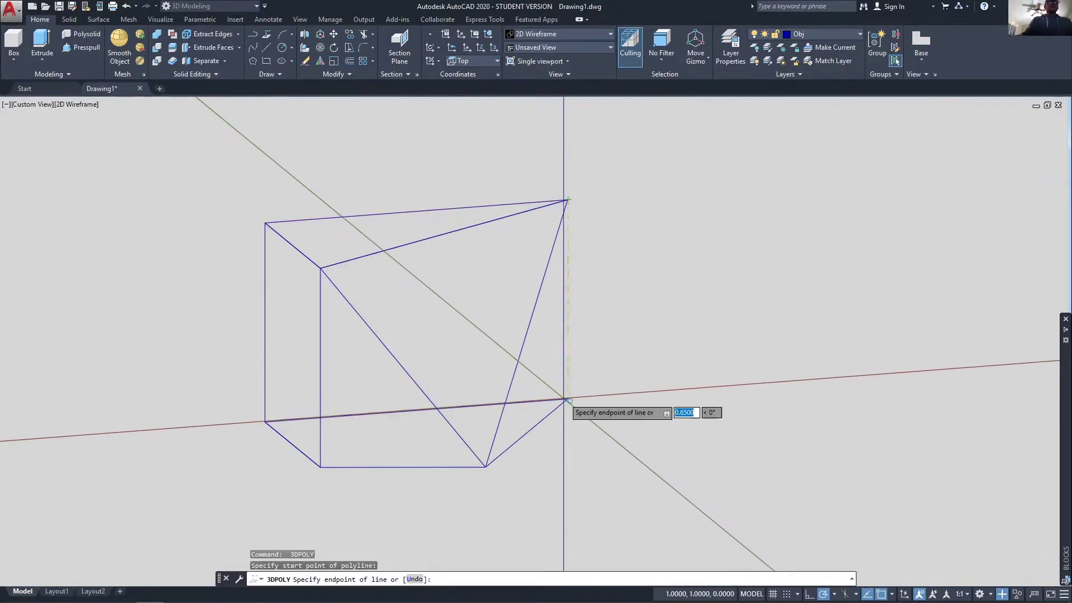
pyautogui.click(568, 400)
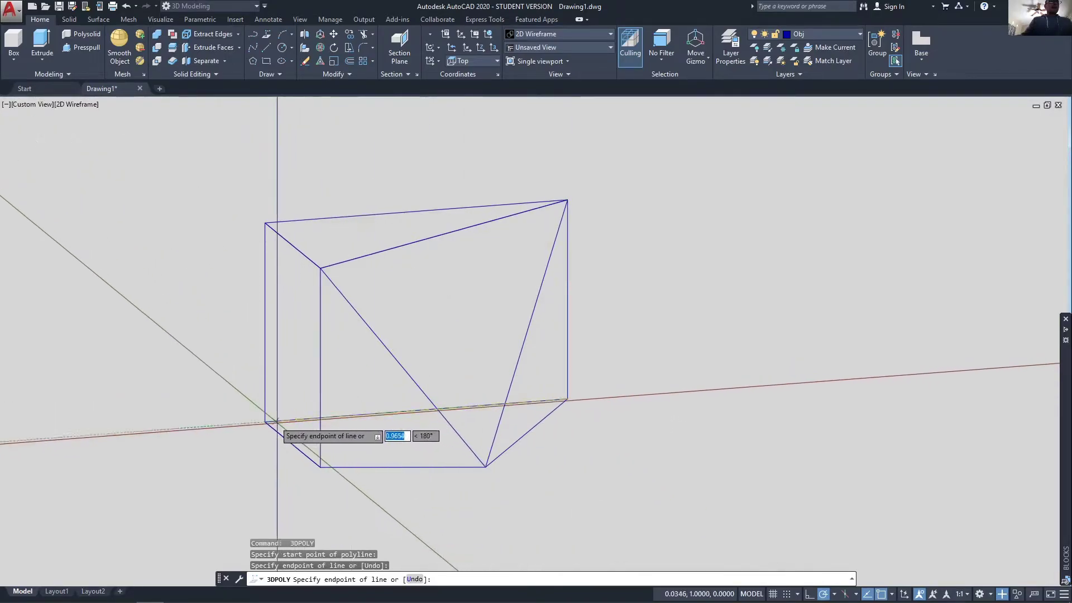
pyautogui.click(265, 423)
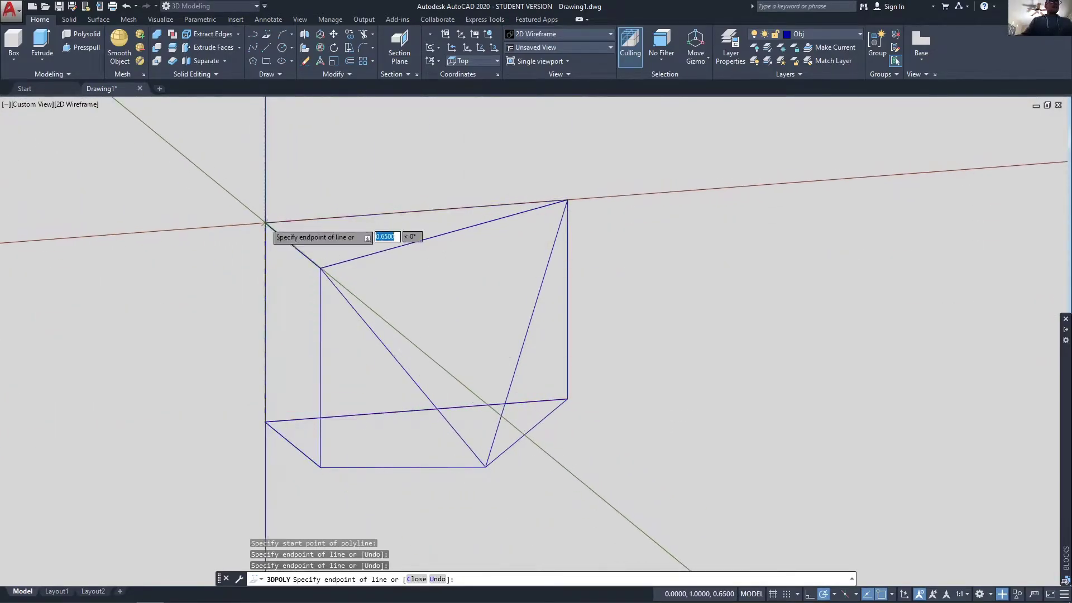
pyautogui.write('c')
pyautogui.press('Return')
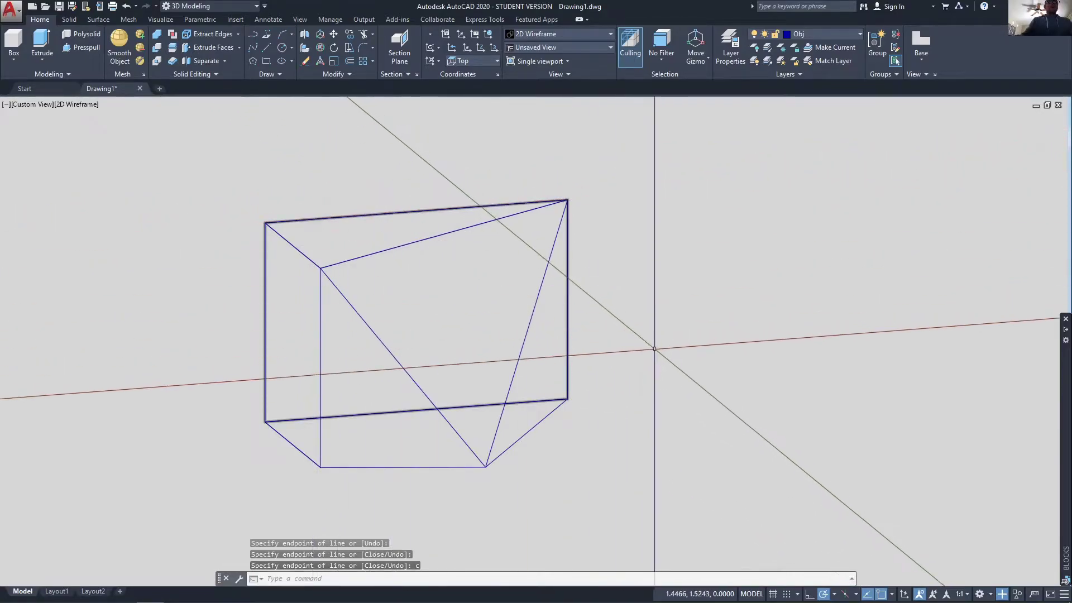
# Step: Draw the right triangular face polyline through the lowest front corner and the top-right corner
pyautogui.press('Return')
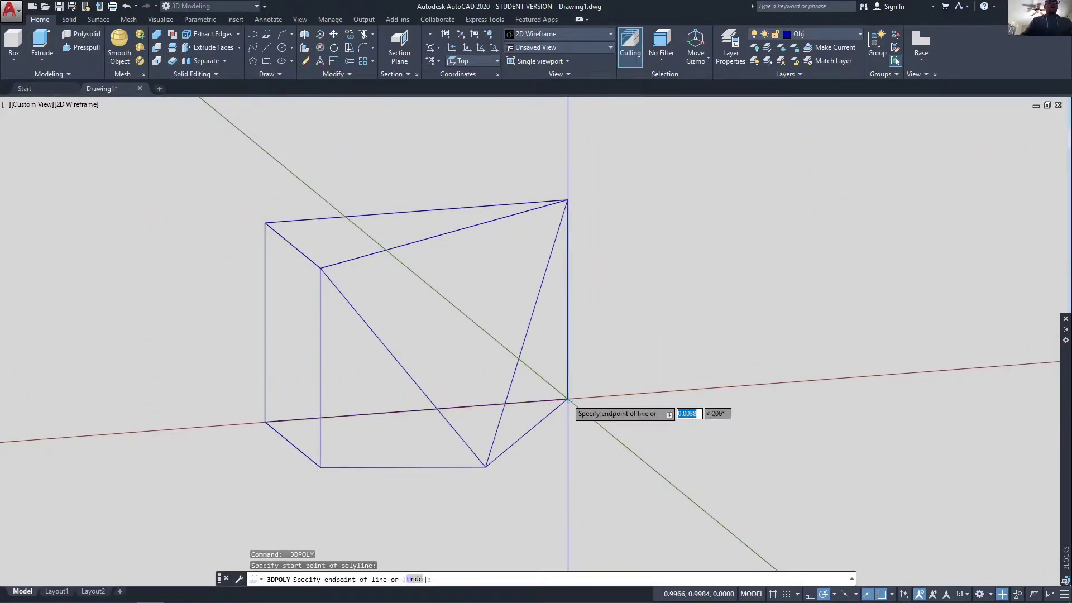
pyautogui.click(486, 467)
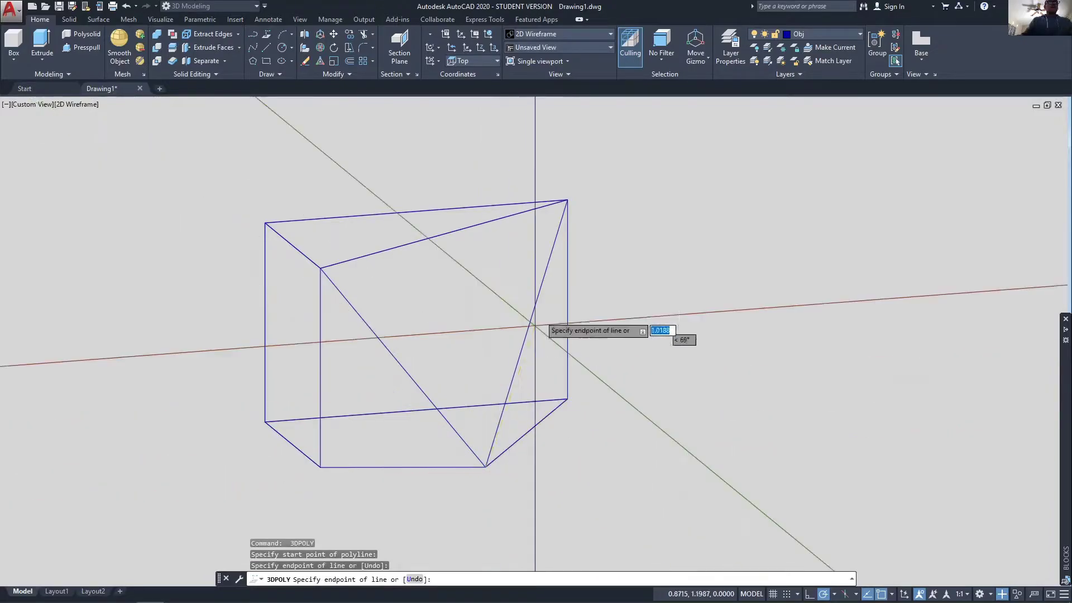
pyautogui.click(568, 200)
pyautogui.press('Return')
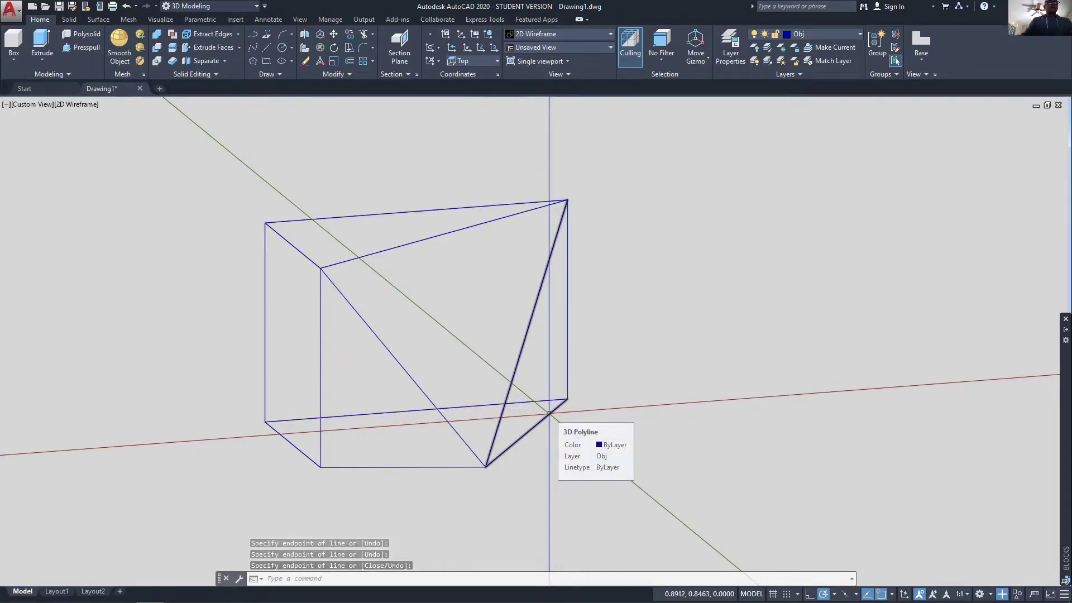
# Step: Try editing the new polyline with PEDIT, then cancel the edit
pyautogui.doubleClick(549, 414)
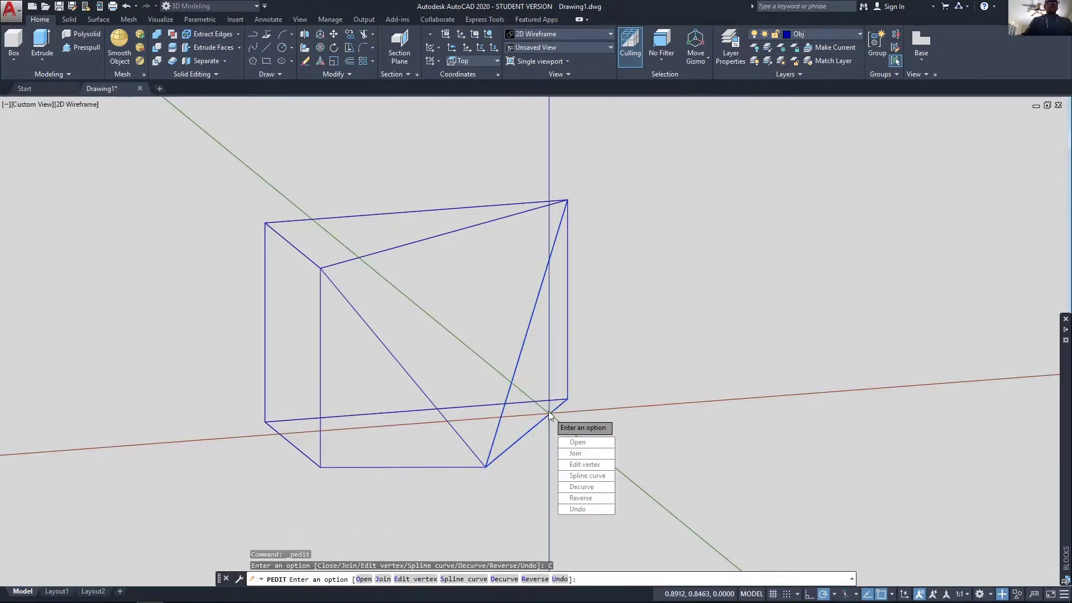
pyautogui.press('Return')
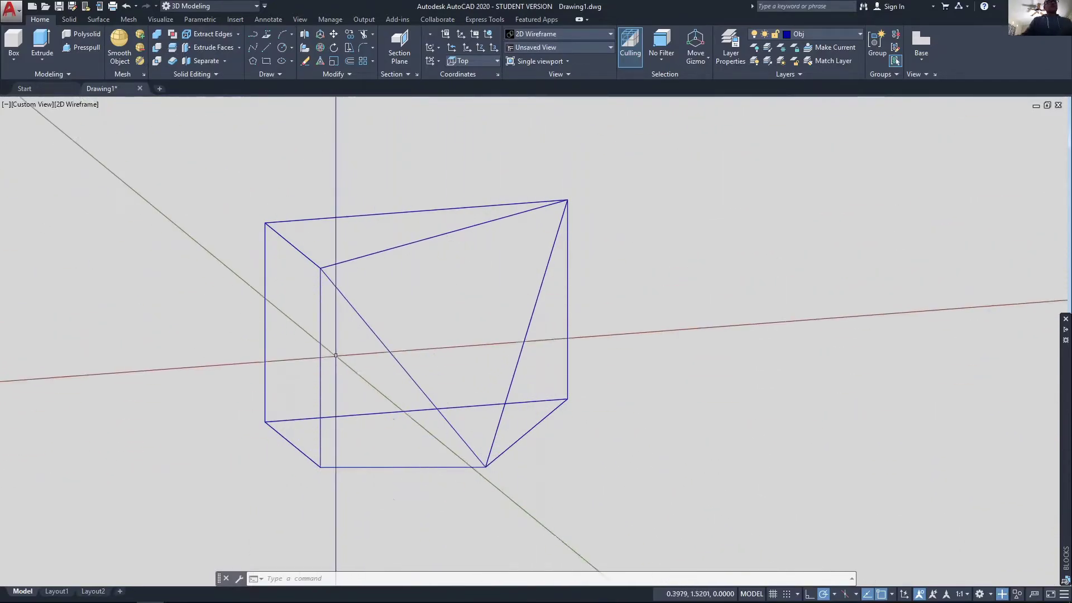
pyautogui.write('pedit')
pyautogui.press('Return')
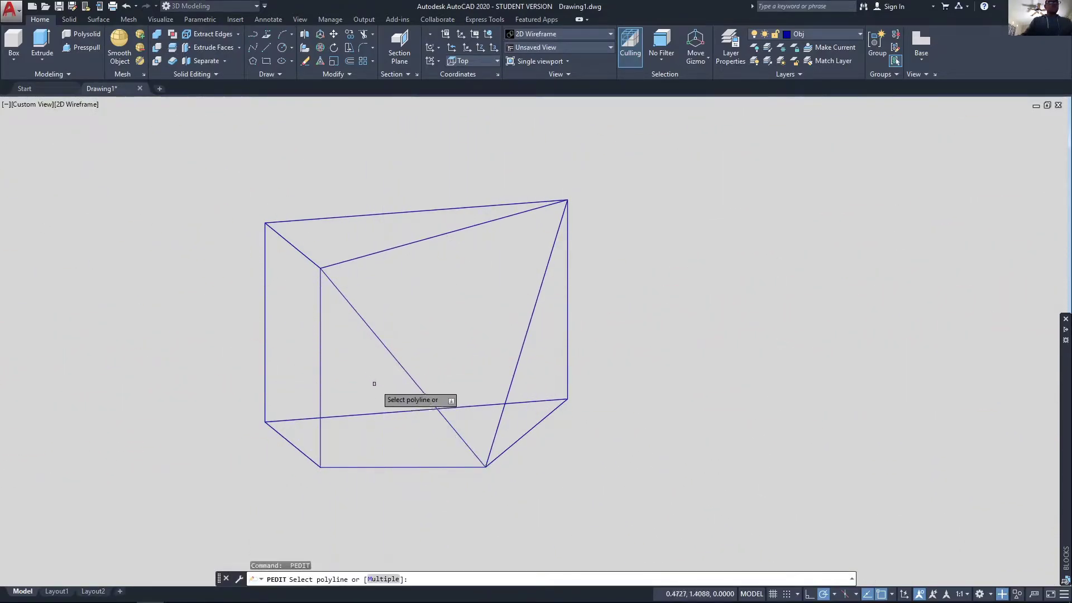
pyautogui.press('Escape')
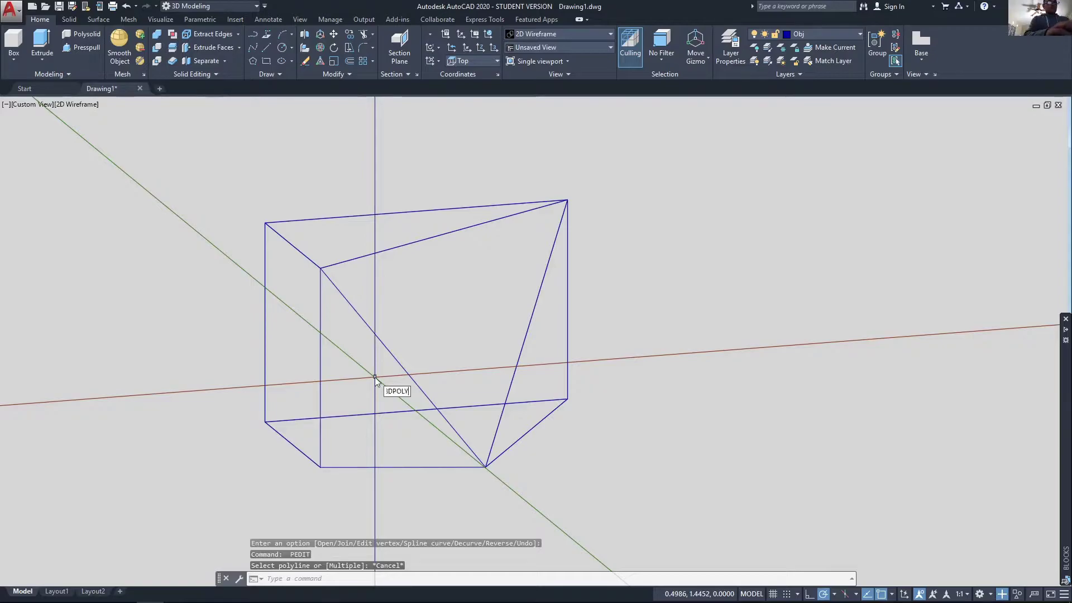
# Step: Close the last face with a 3D polyline between the box corners and switch to Conceptual style
pyautogui.write('3dpoly')
pyautogui.press('Return')
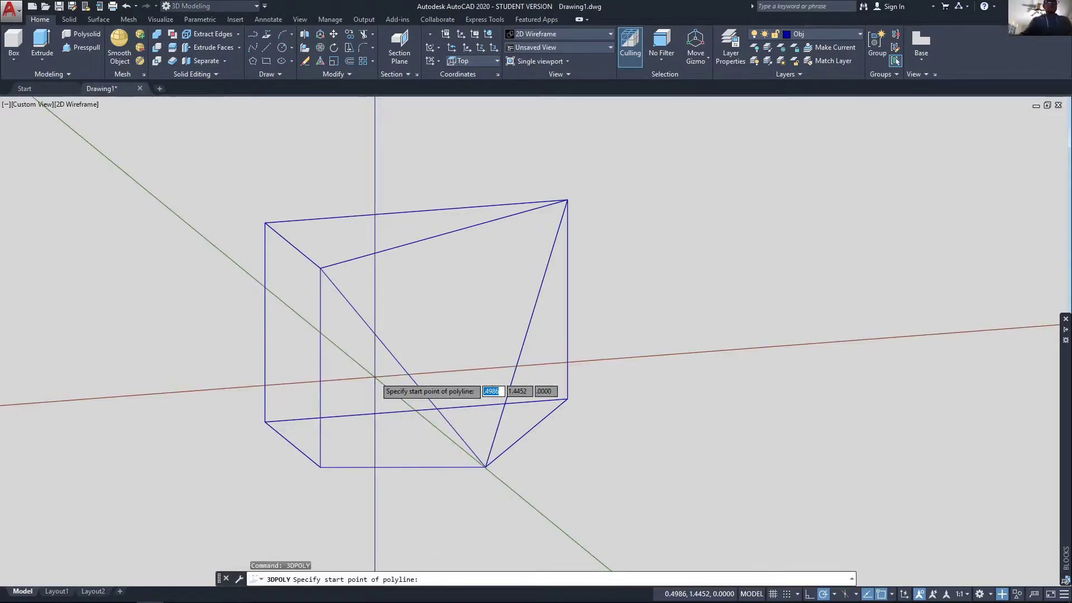
pyautogui.click(322, 269)
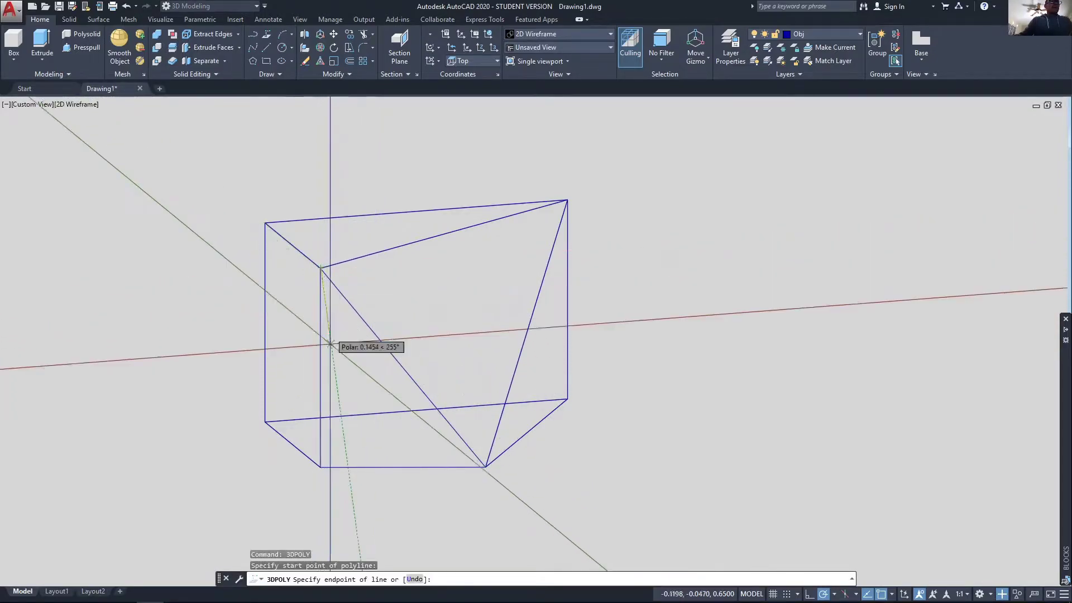
pyautogui.click(320, 467)
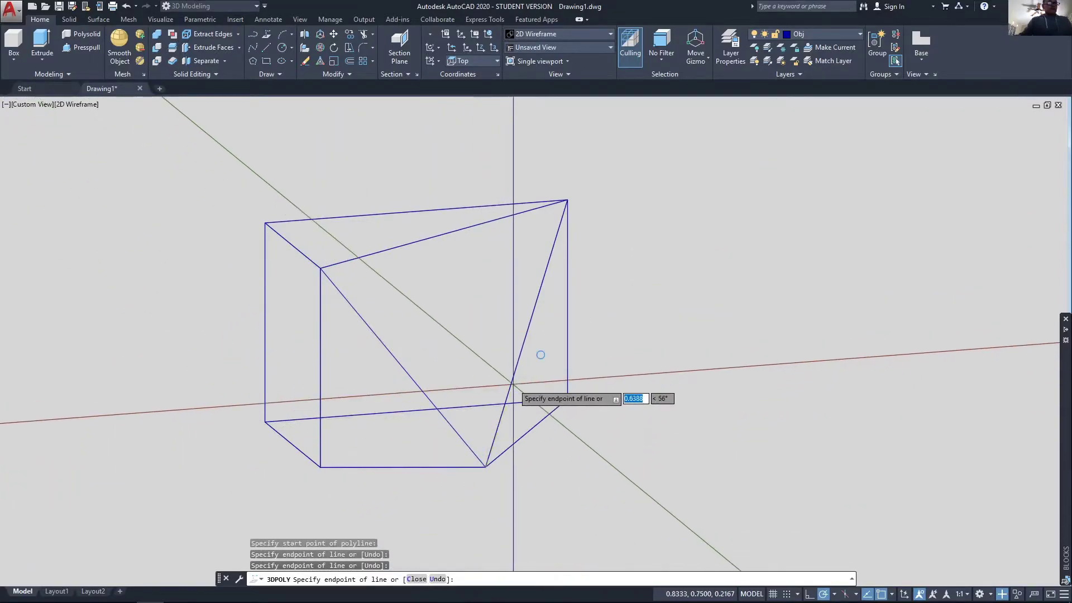
pyautogui.write('c')
pyautogui.press('Return')
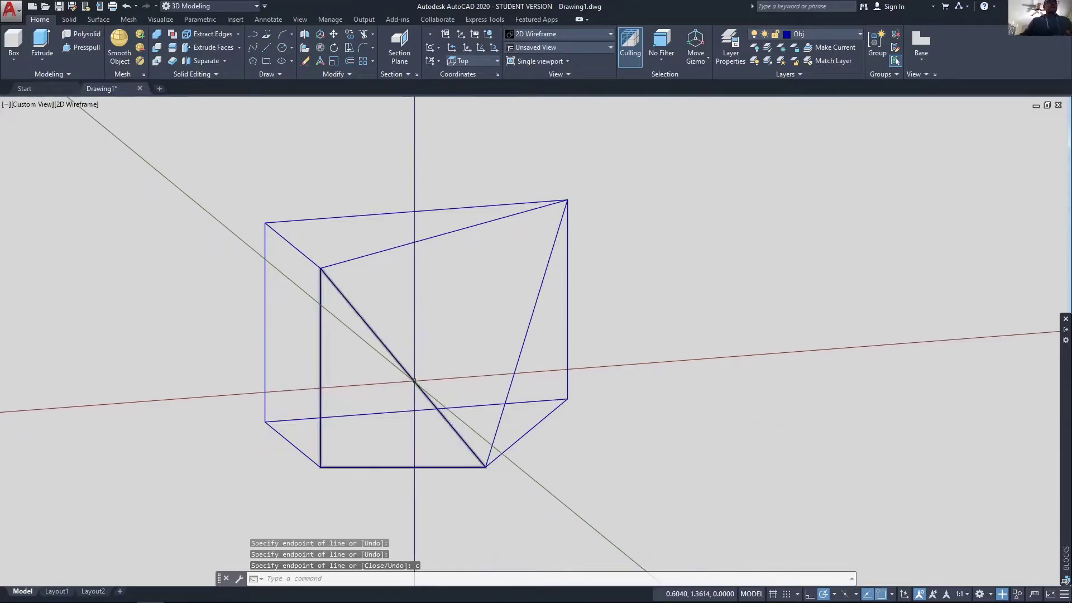
pyautogui.click(592, 36)
pyautogui.click(577, 58)
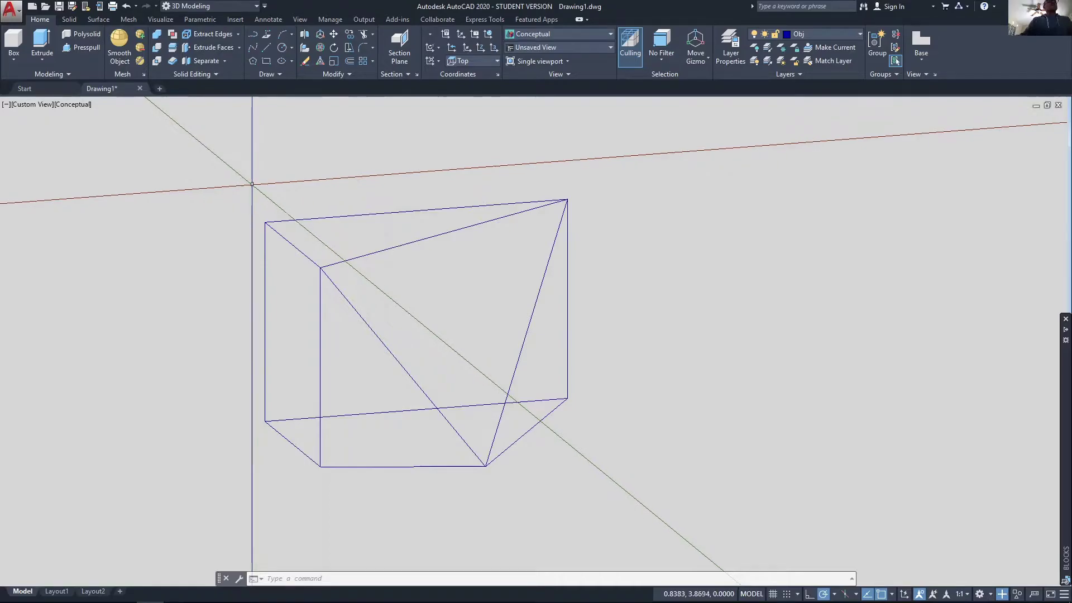
# Step: Convert all seven closed polyline outlines into surfaces with Convert to Surface
pyautogui.click(217, 74)
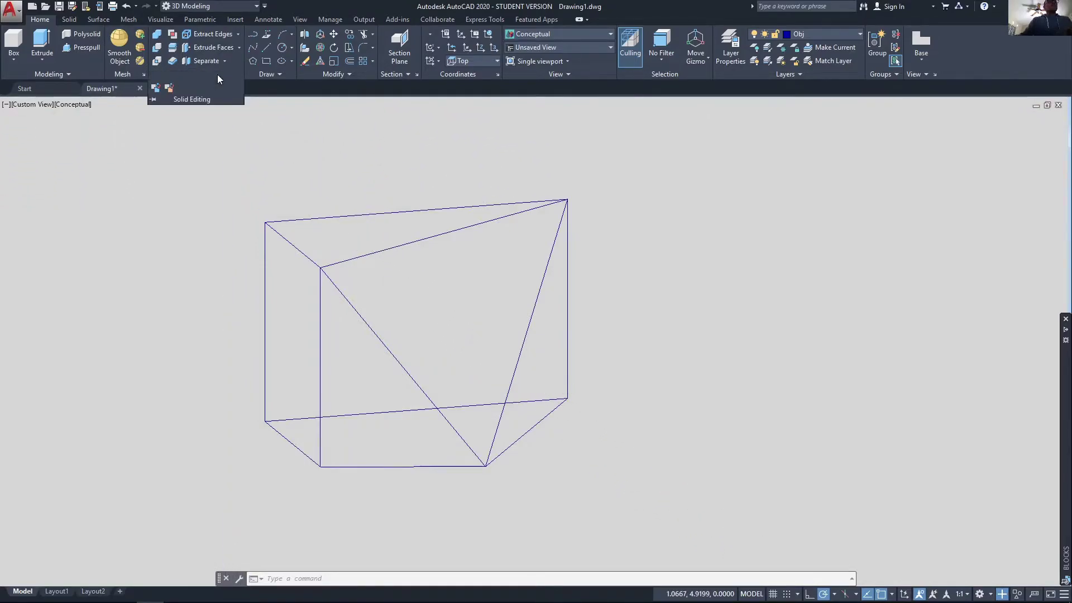
pyautogui.click(170, 88)
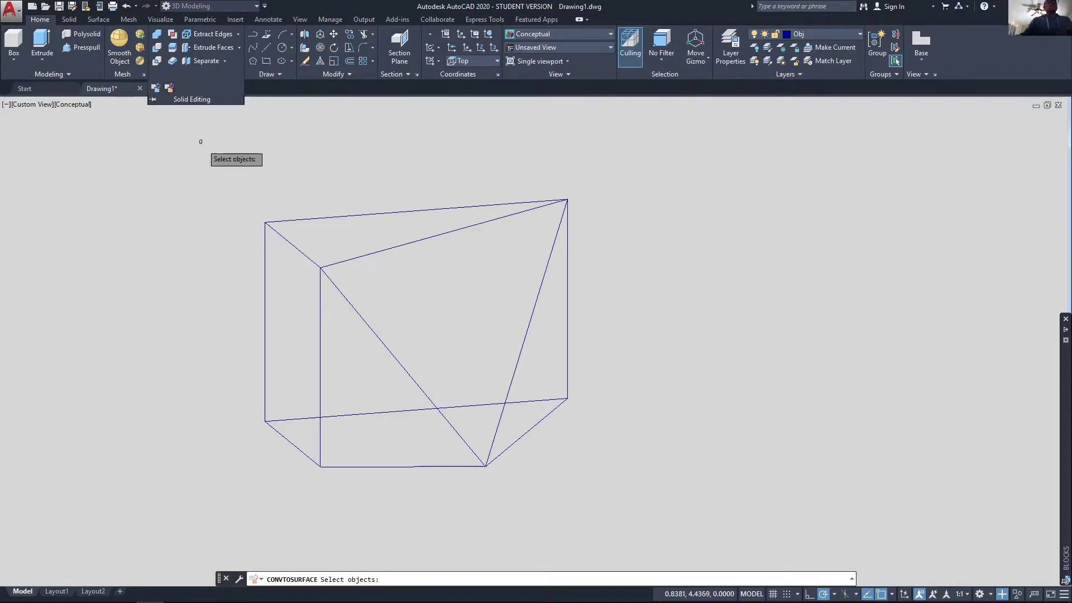
pyautogui.click(631, 519)
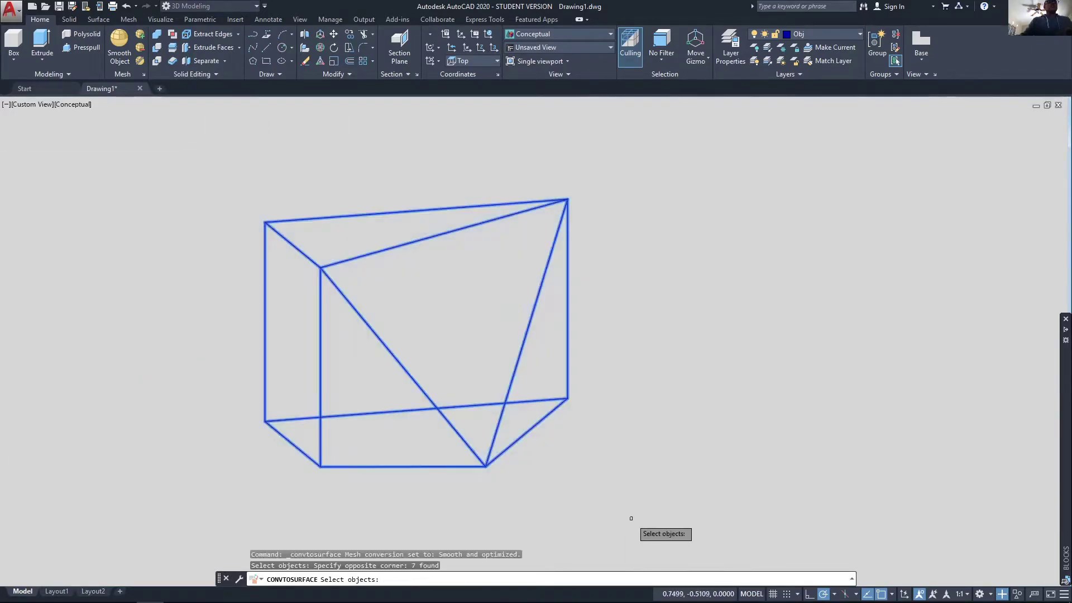
pyautogui.press('Return')
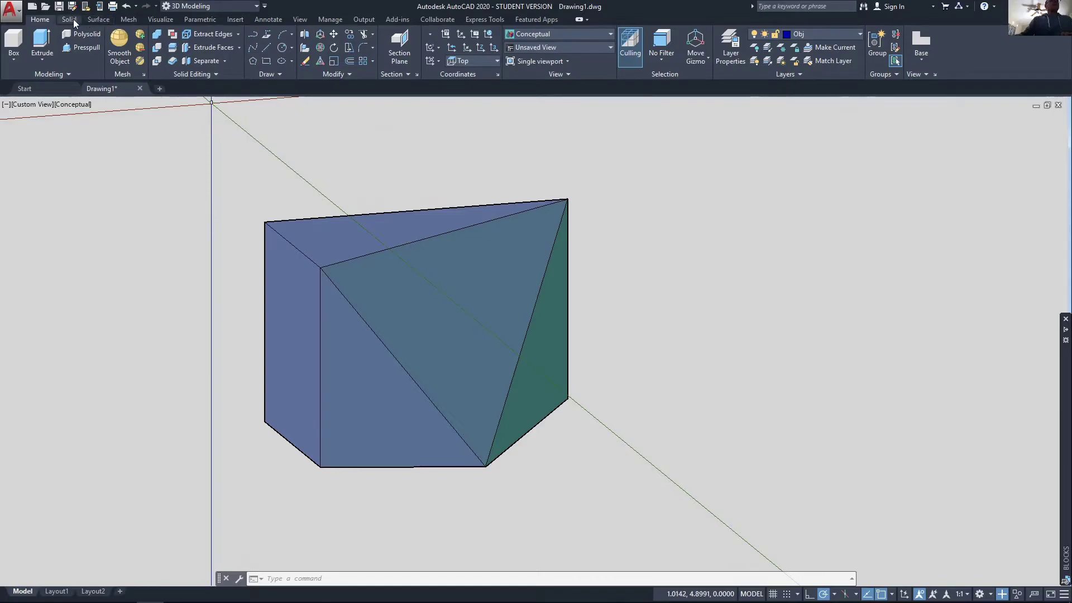
# Step: Sculpt all the window-selected surfaces into one solid using the Surface tab's Sculpt tool
pyautogui.click(89, 19)
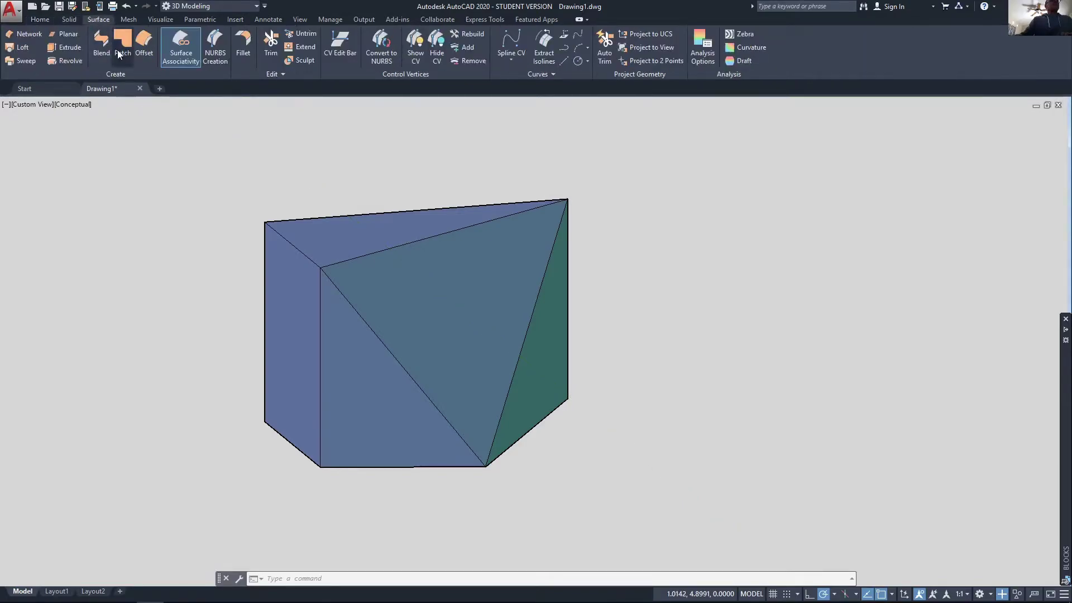
pyautogui.click(70, 19)
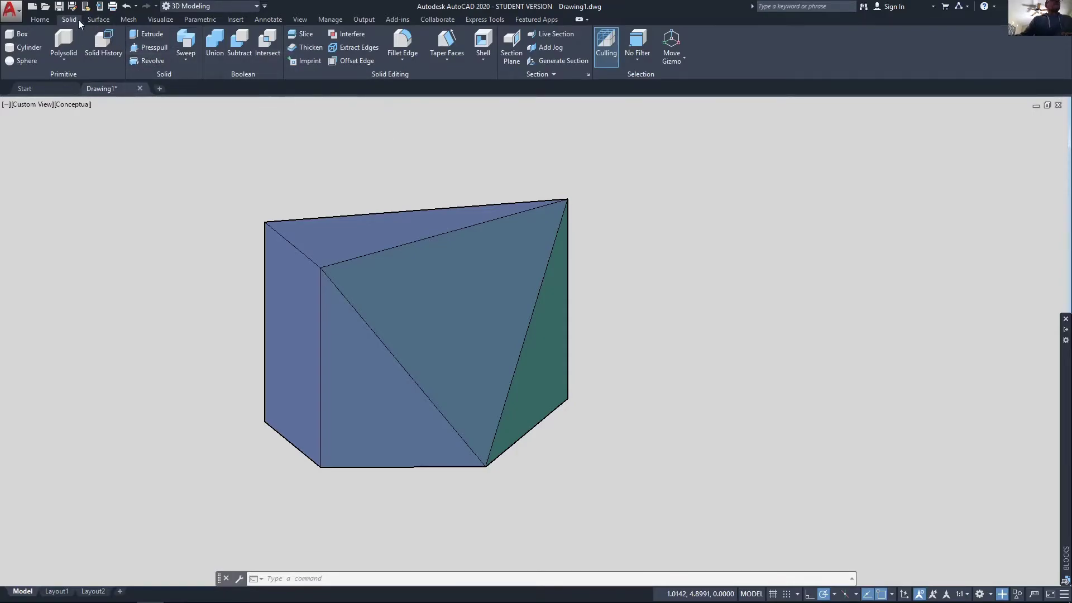
pyautogui.click(98, 20)
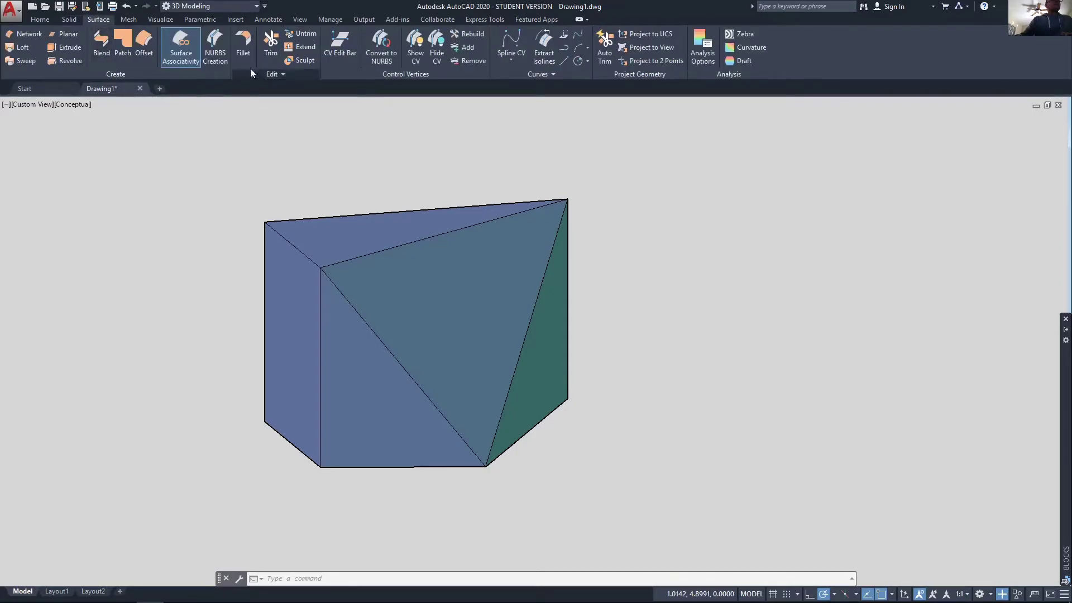
pyautogui.click(297, 61)
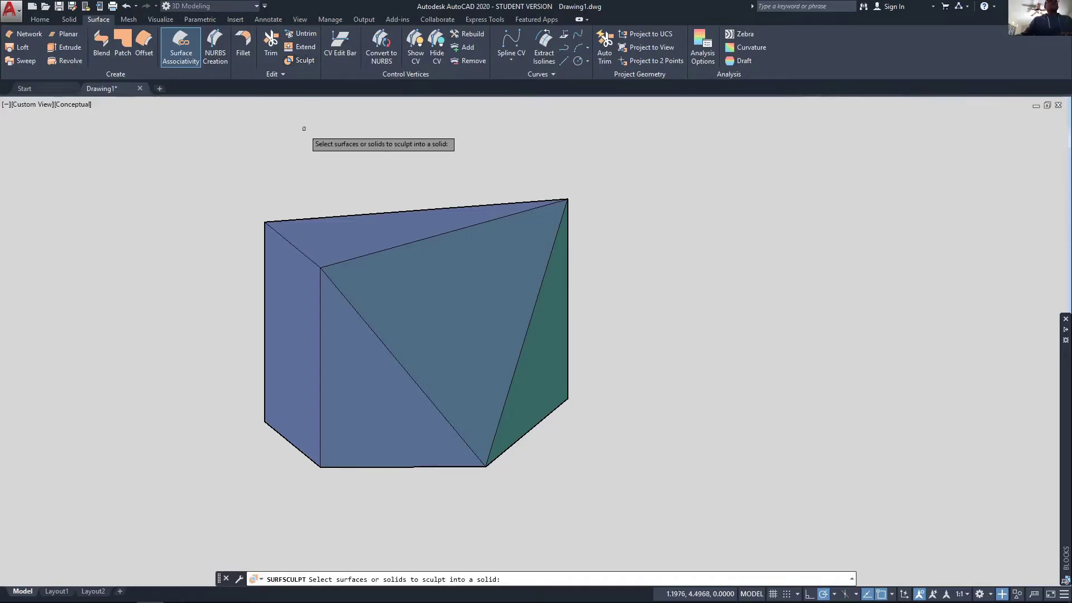
pyautogui.click(183, 144)
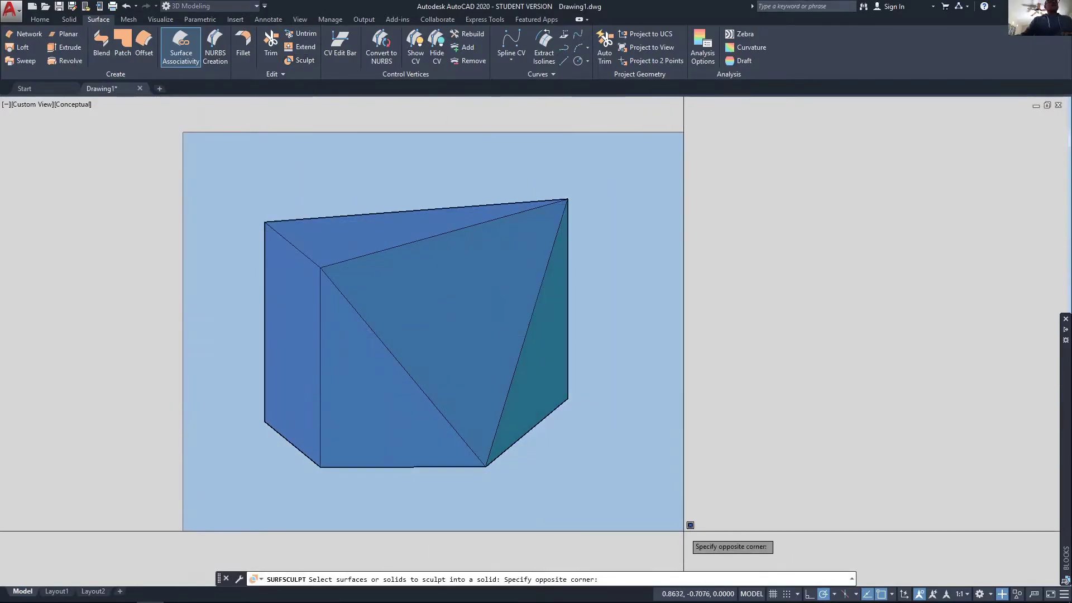
pyautogui.click(670, 534)
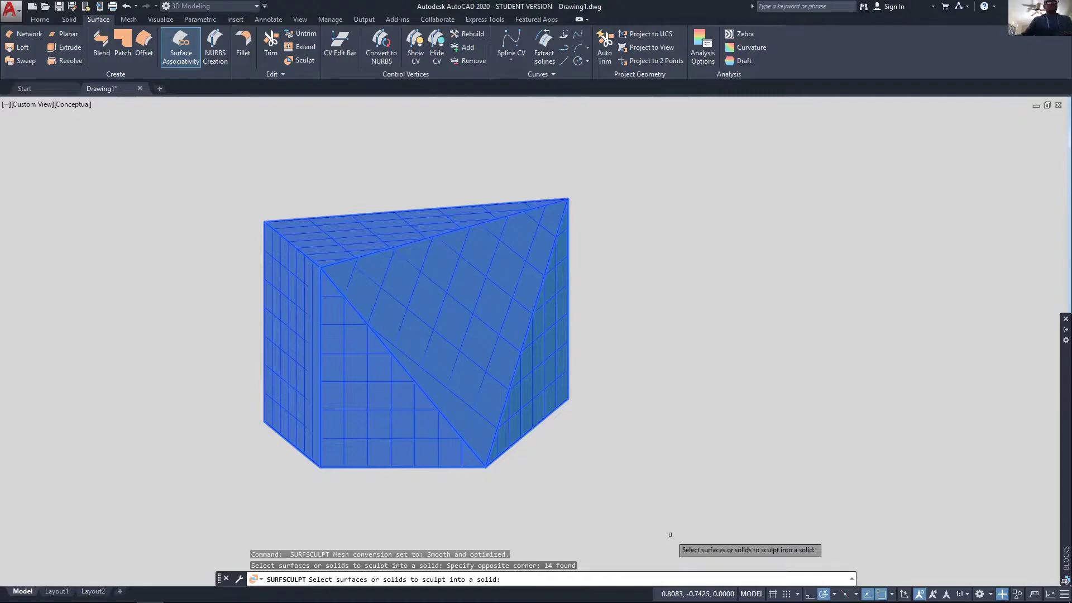
pyautogui.press('Return')
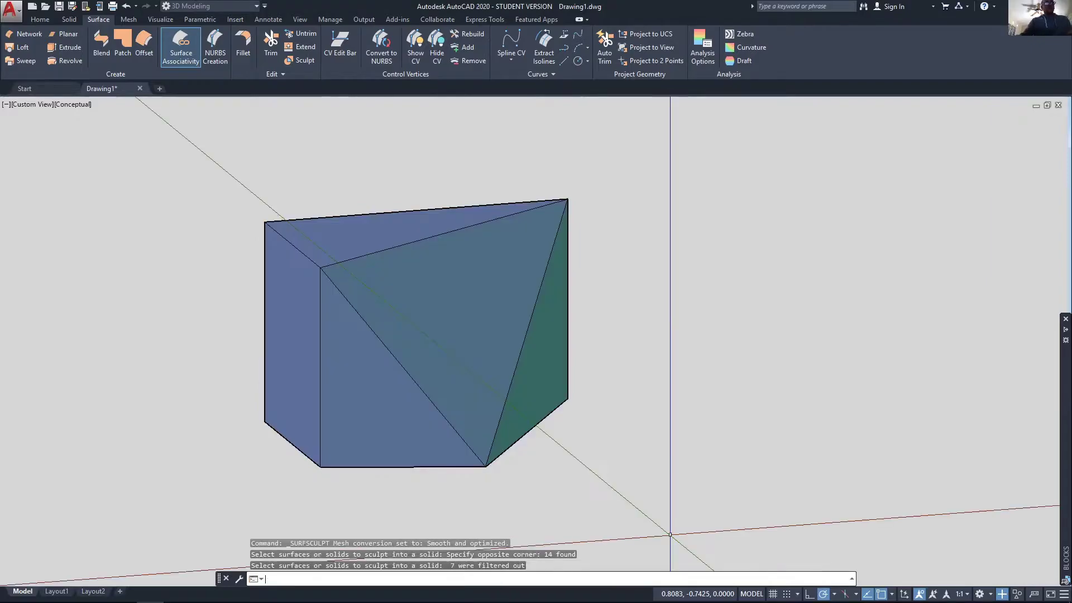
# Step: Delete the new solid, then undo the deletion
pyautogui.click(468, 321)
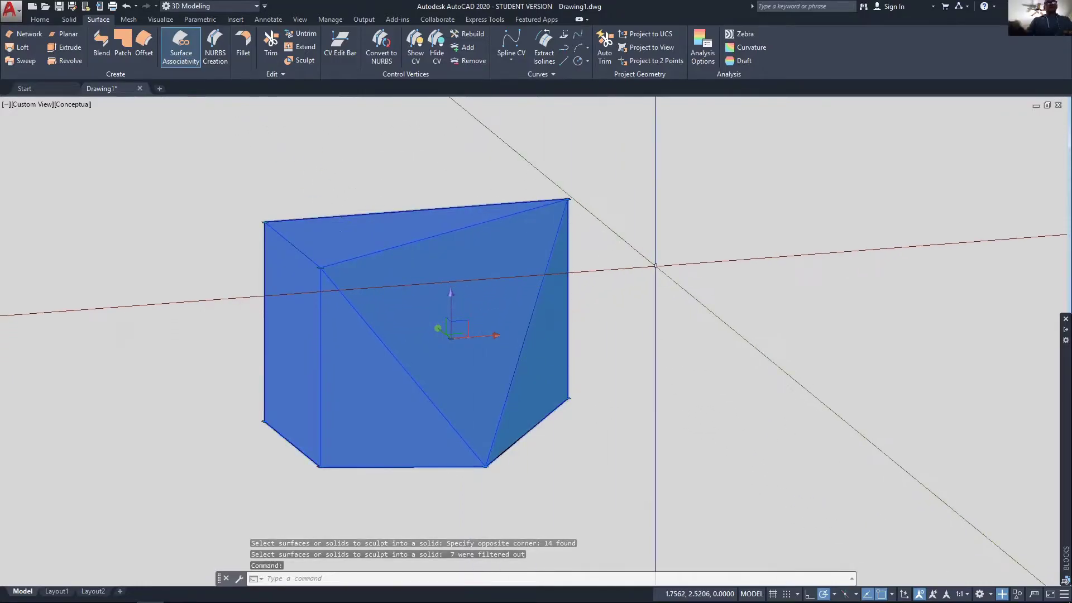
pyautogui.press('Delete')
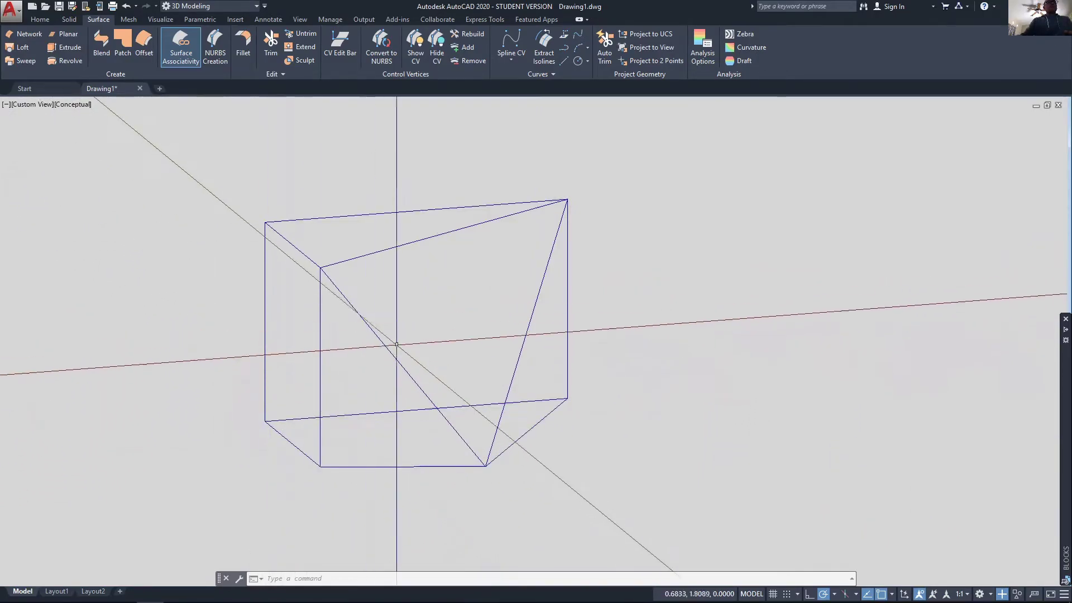
pyautogui.hotkey('ctrl', 'z')
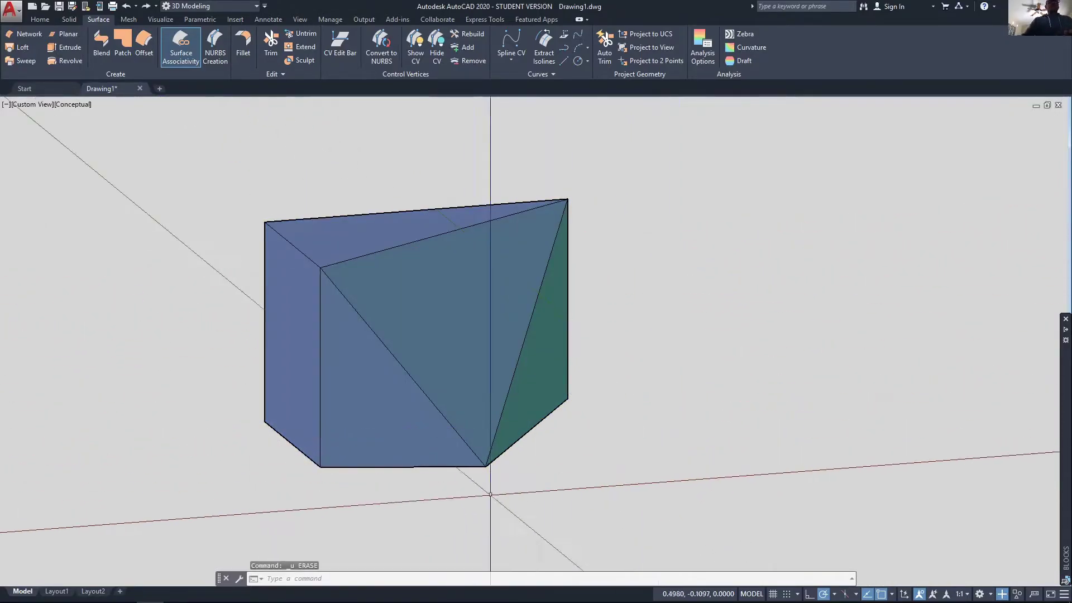
# Step: On Layout1, place a 2:1 front base view from model space with a top projected view above
pyautogui.click(61, 592)
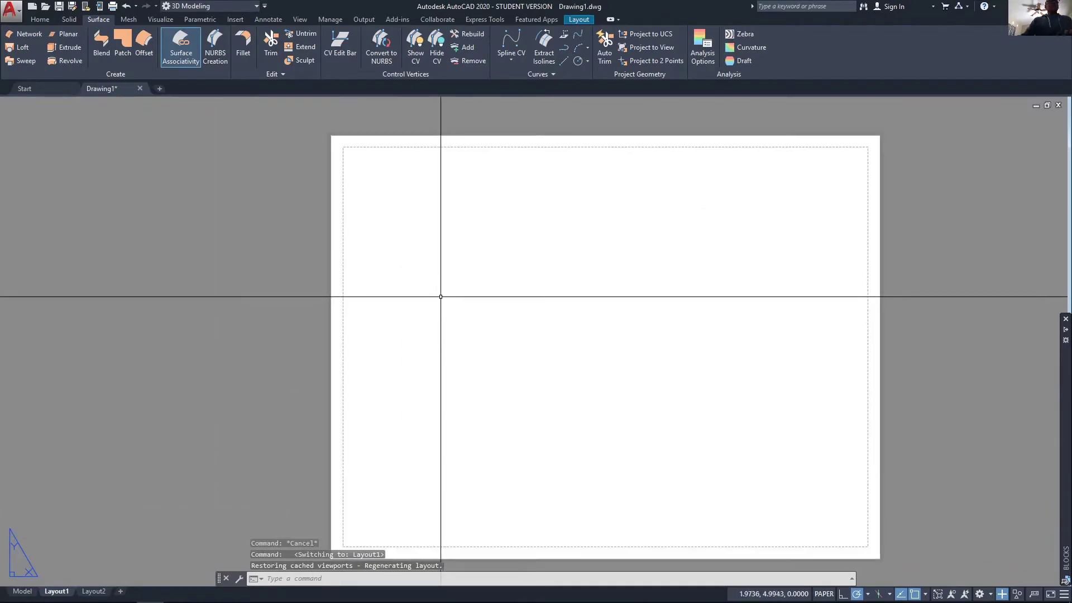
pyautogui.scroll(3, 359, 258)
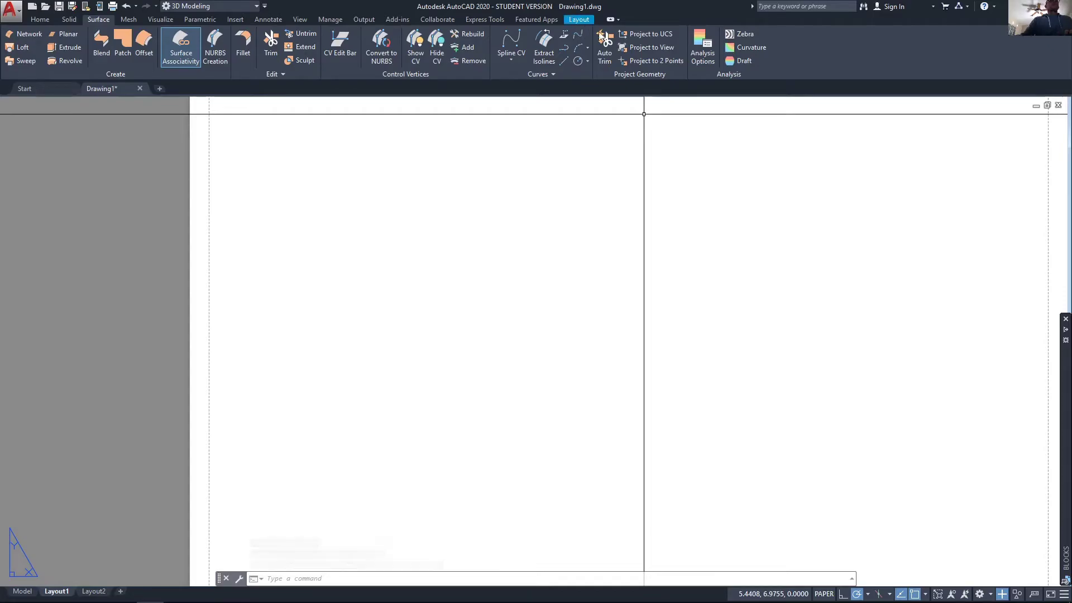
pyautogui.click(579, 19)
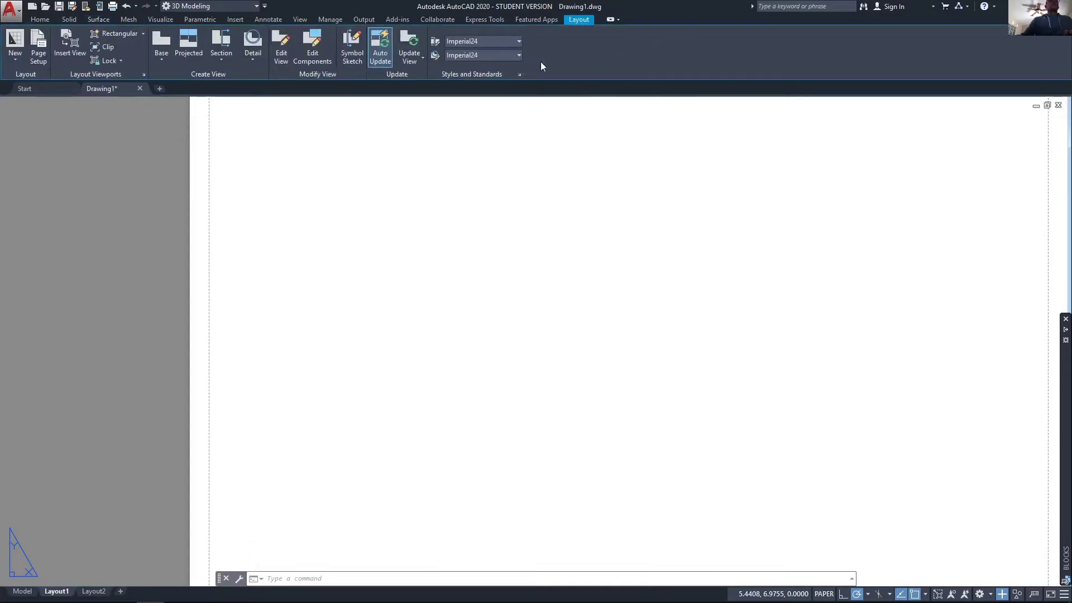
pyautogui.click(160, 55)
pyautogui.click(184, 80)
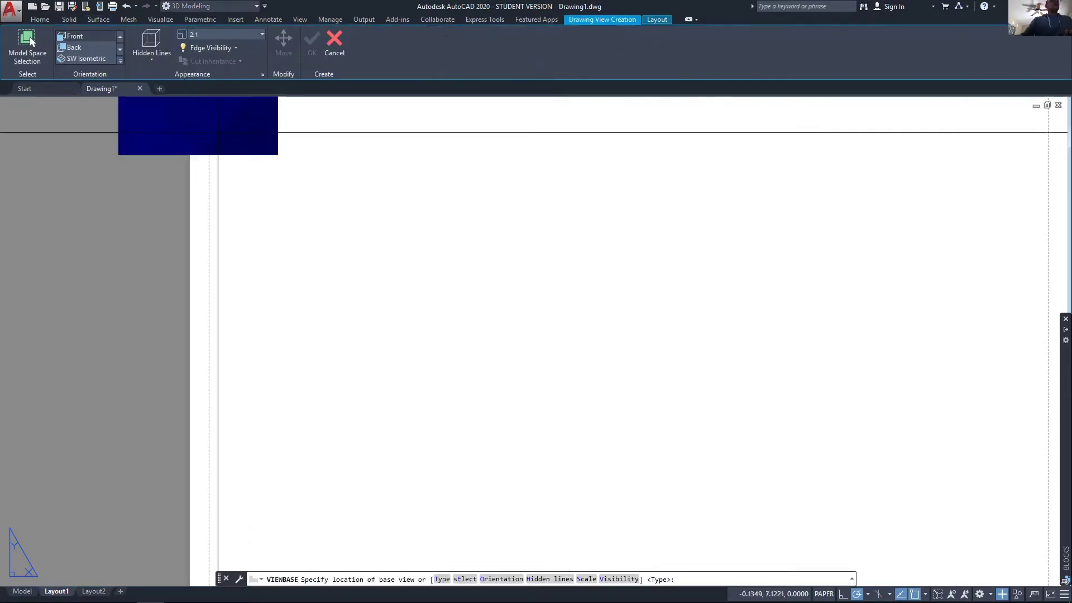
pyautogui.click(437, 407)
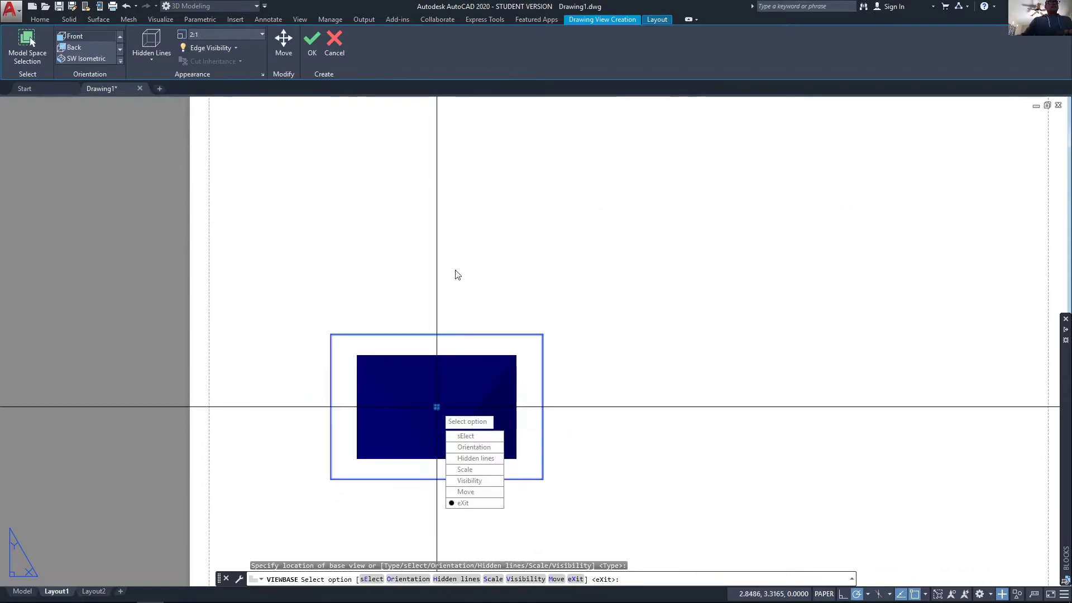
pyautogui.press('Return')
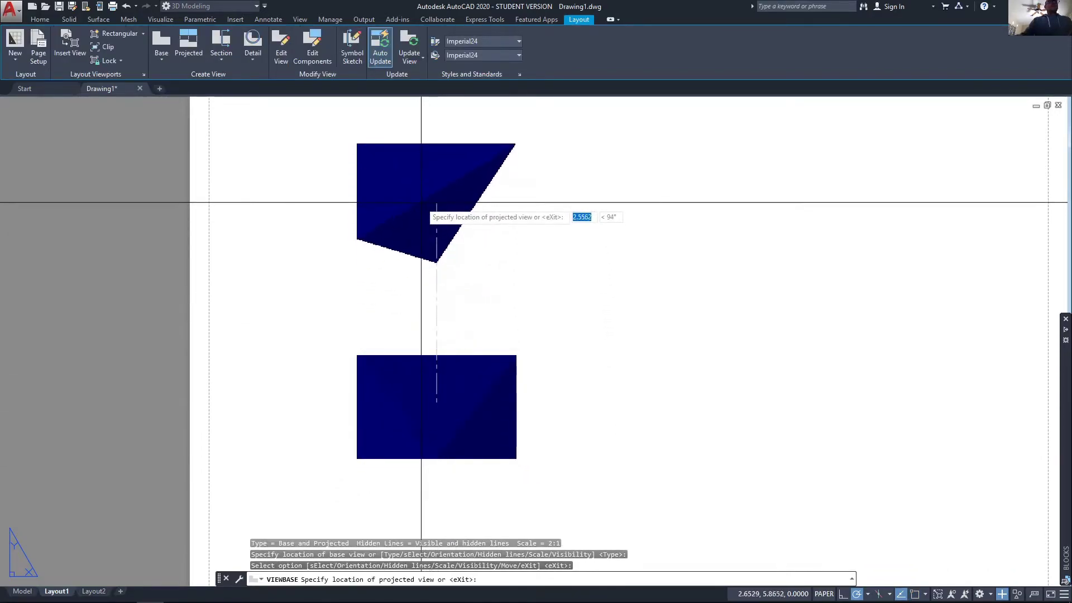
pyautogui.click(411, 252)
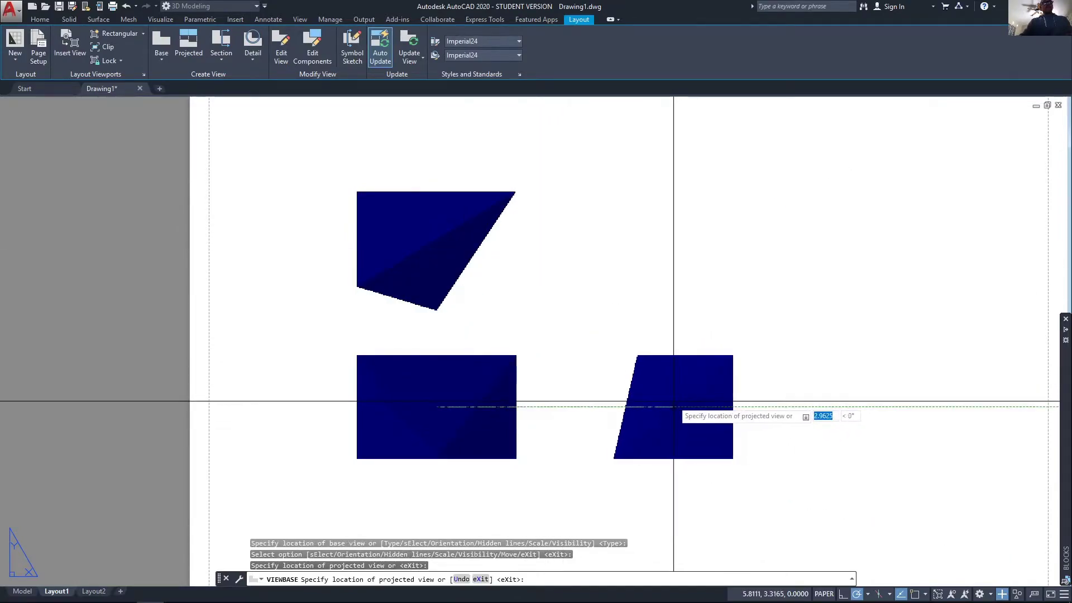
pyautogui.press('Return')
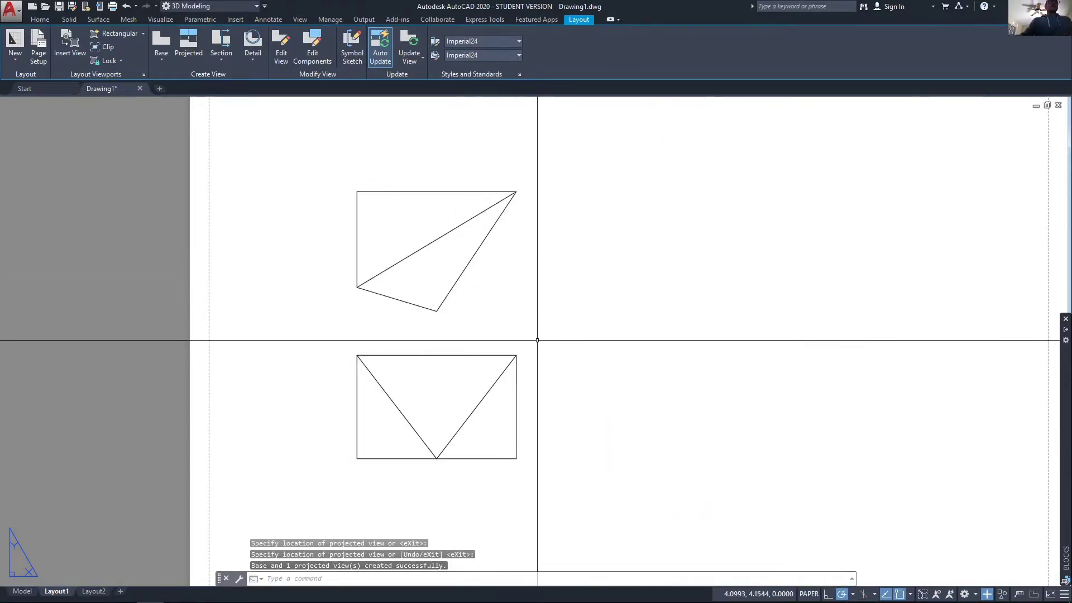
# Step: Drag the front drawing view to the sheet's left side and reposition the top view just above it
pyautogui.click(518, 365)
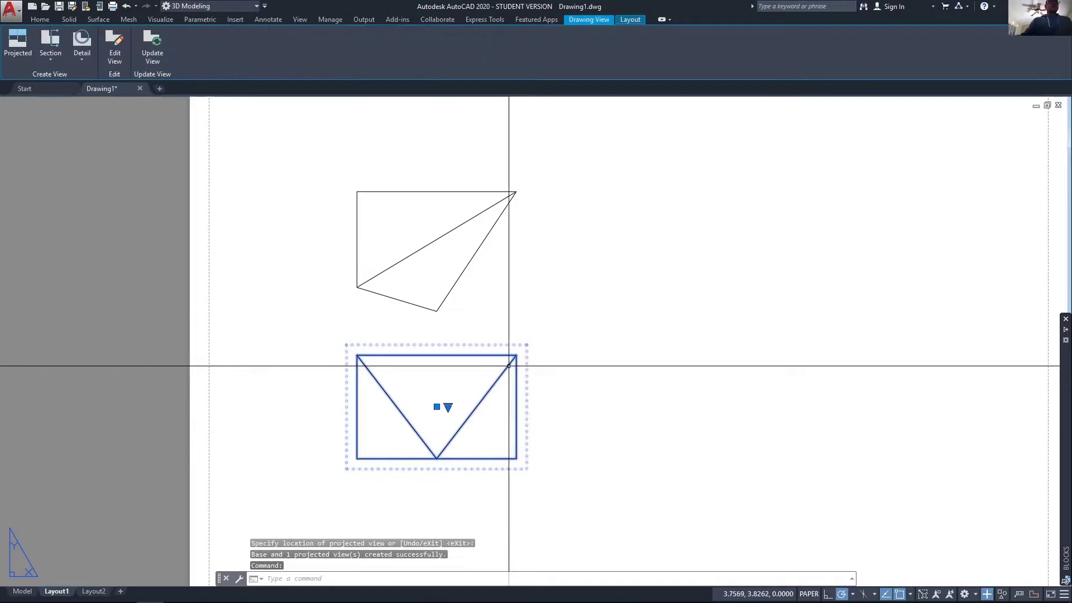
pyautogui.moveTo(508, 366)
pyautogui.mouseDown()
pyautogui.moveTo(400, 378)
pyautogui.moveTo(384, 353)
pyautogui.mouseUp()
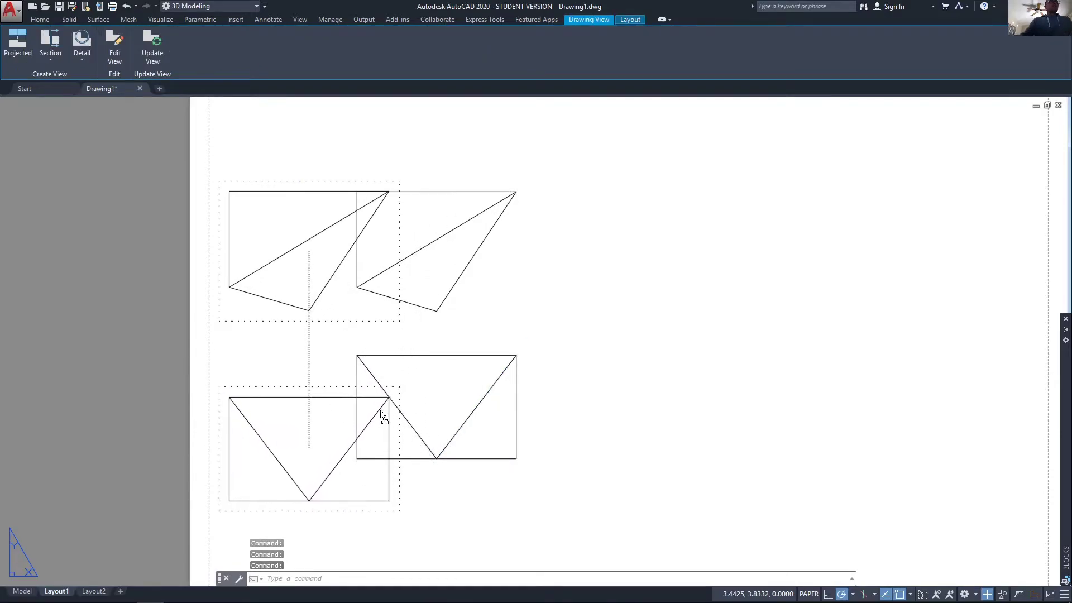
pyautogui.moveTo(383, 415); pyautogui.dragTo(383, 414)
pyautogui.click(343, 259)
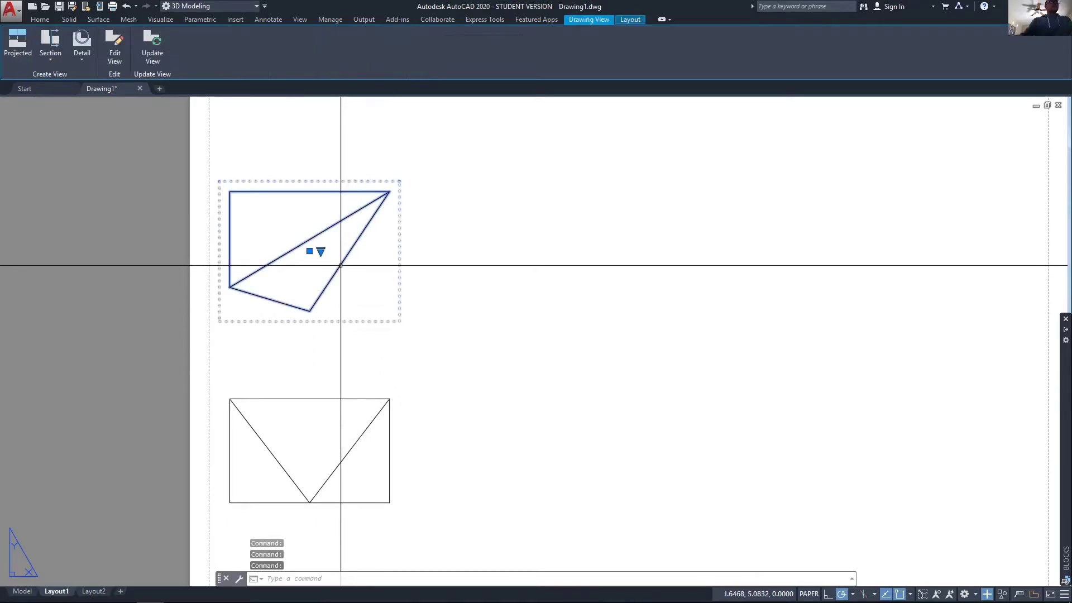
pyautogui.click(311, 252)
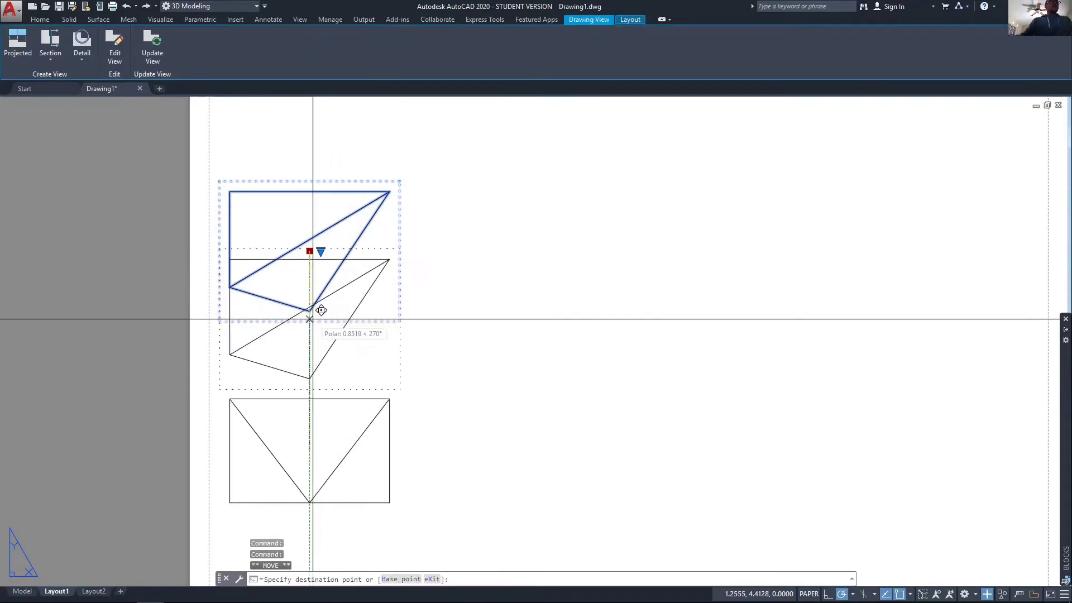
pyautogui.press('Escape')
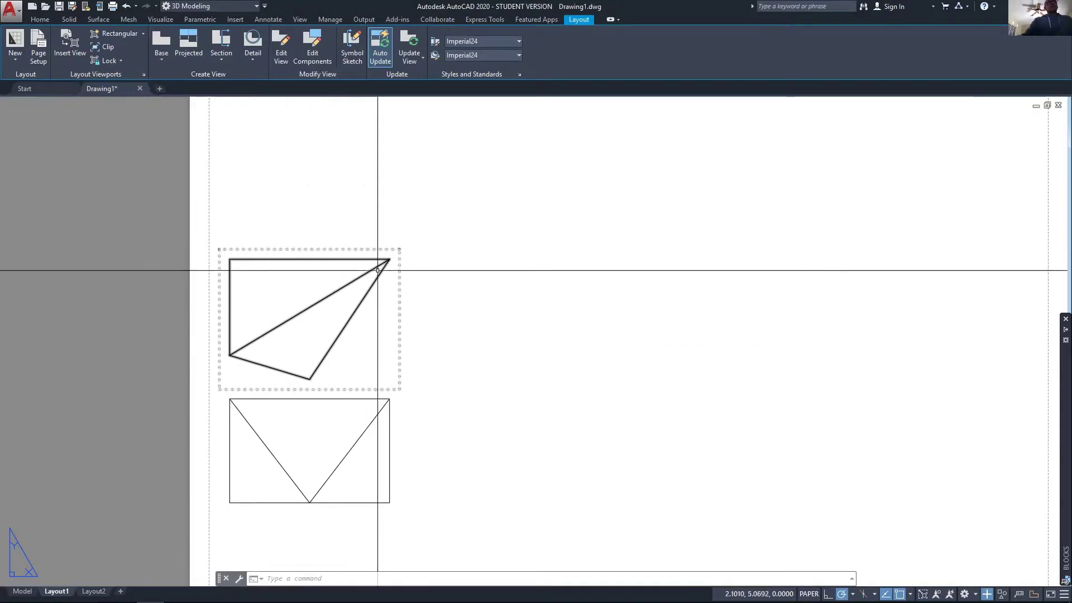
# Step: Glance at the ch6Ex1 reference sketch in Photos, then return to AutoCAD
pyautogui.hotkey('alt', 'Tab')
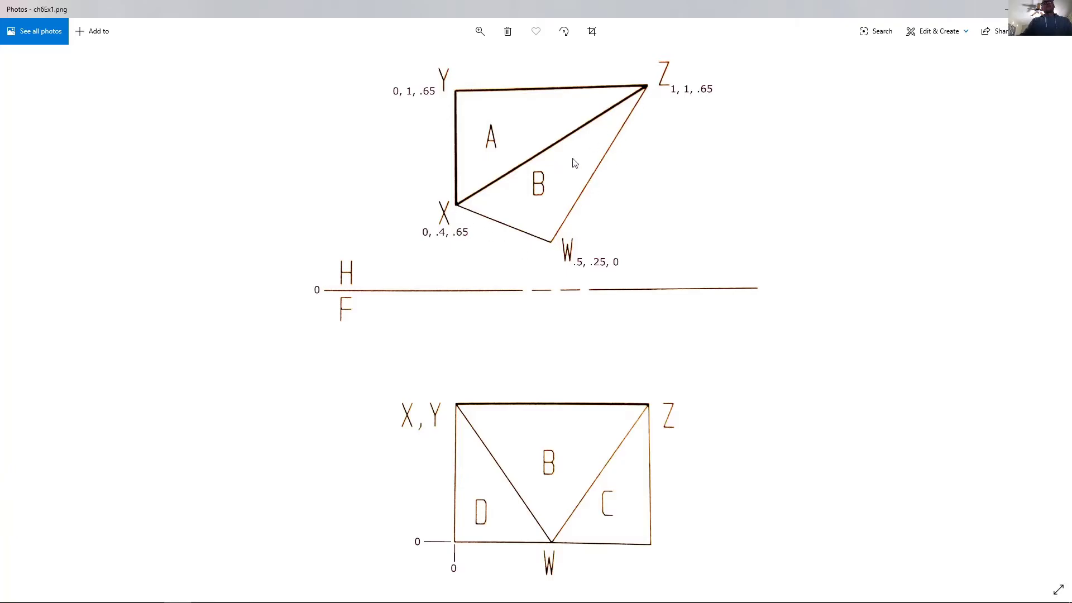
pyautogui.hotkey('alt', 'Tab')
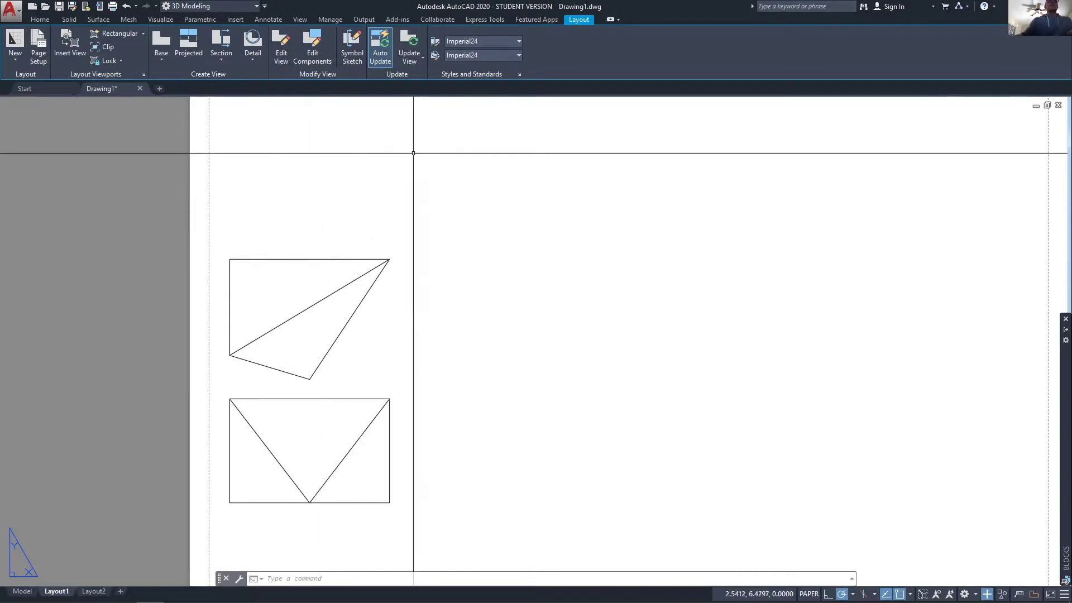
# Step: On the Phantom layer, draw a line perpendicular from the midpoint of the top view's diagonal edge
pyautogui.click(40, 20)
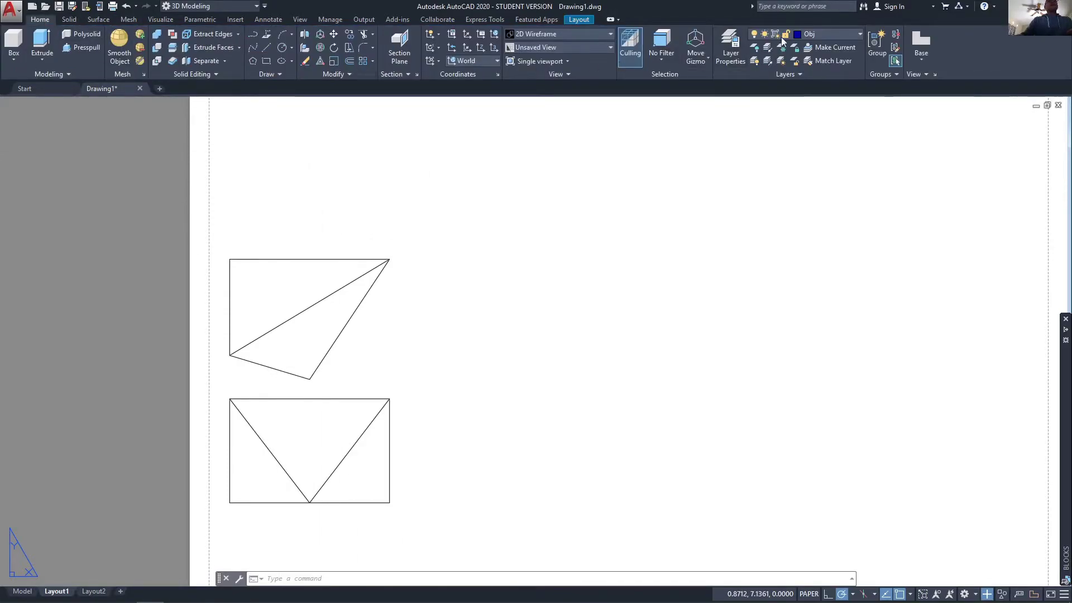
pyautogui.click(845, 39)
pyautogui.click(838, 213)
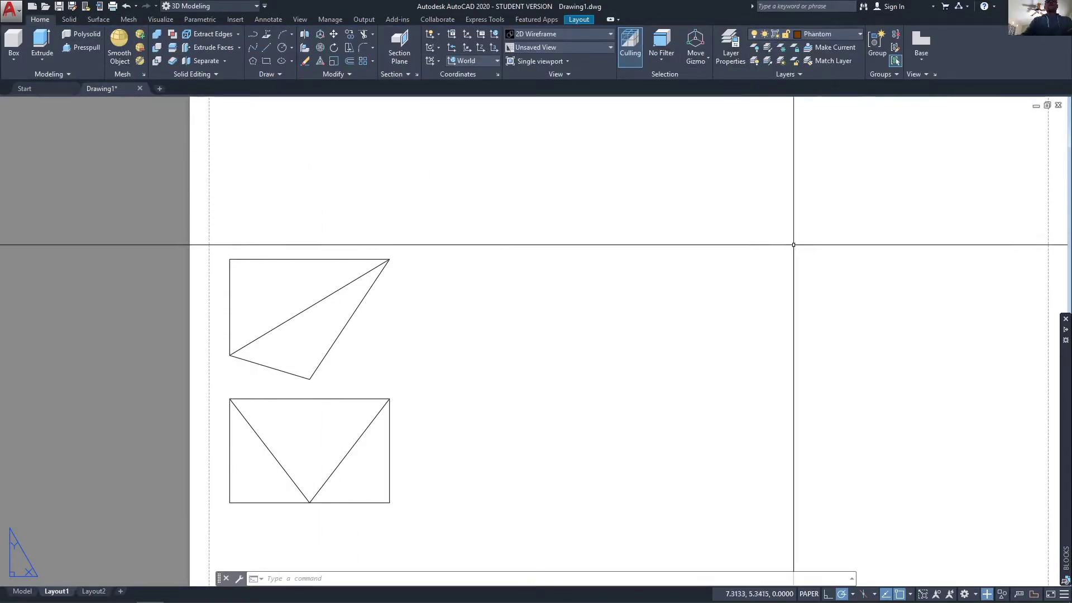
pyautogui.write('l')
pyautogui.press('Return')
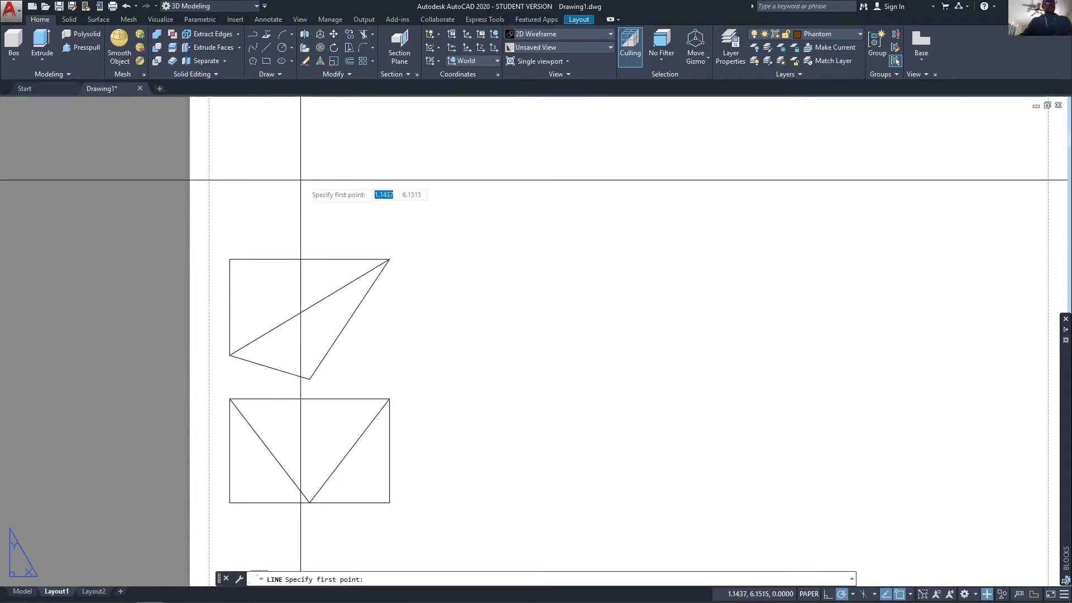
pyautogui.click(309, 259)
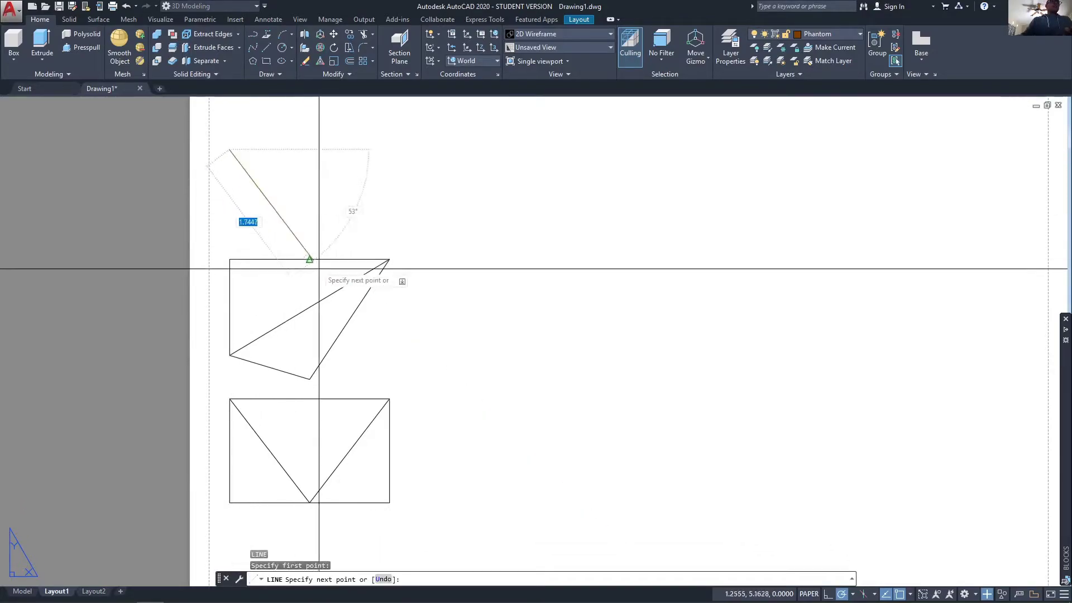
pyautogui.click(319, 300)
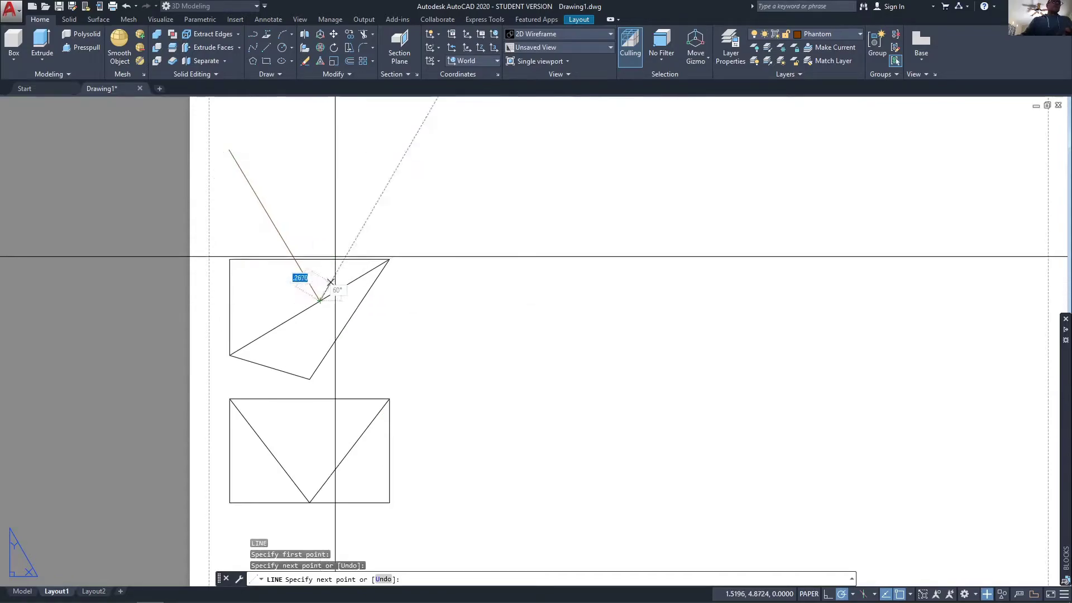
pyautogui.press('Return')
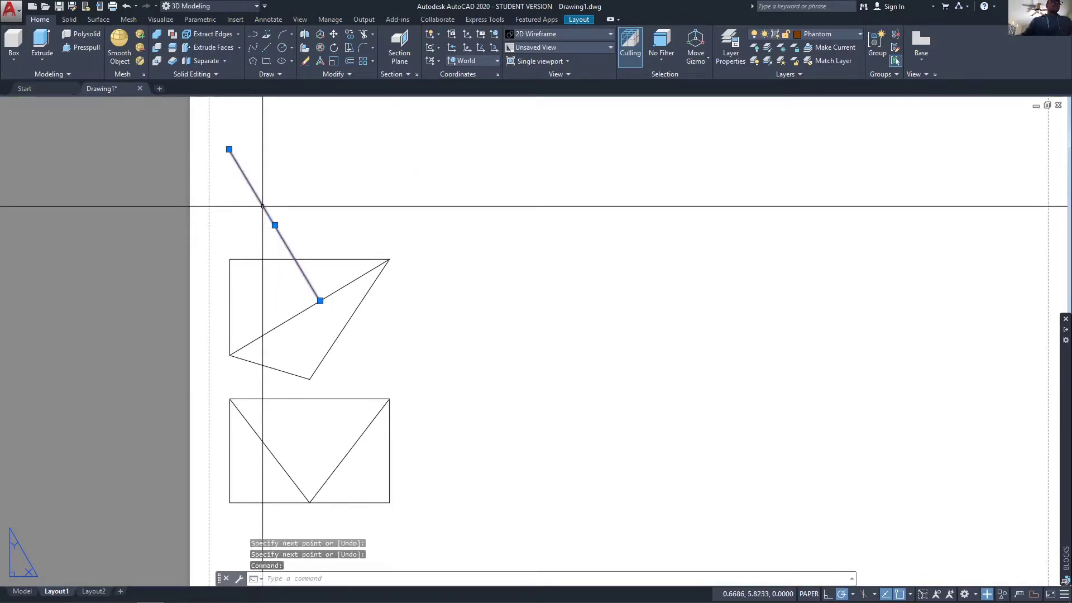
# Step: Move the phantom line to the right of the top view and extend its lower end downward
pyautogui.moveTo(259, 200); pyautogui.dragTo(412, 218)
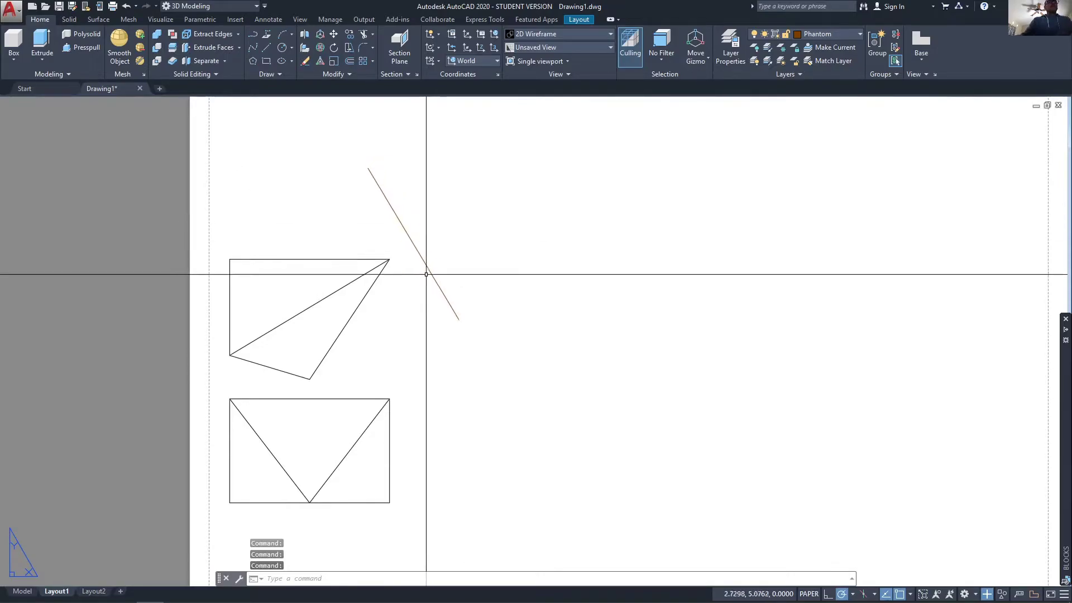
pyautogui.click(438, 285)
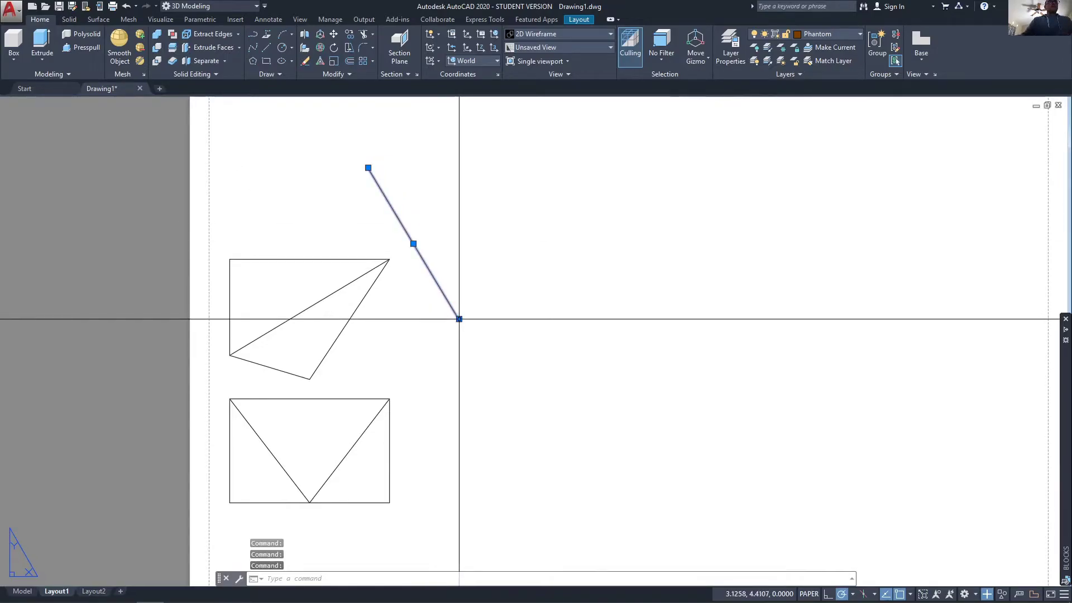
pyautogui.click(459, 319)
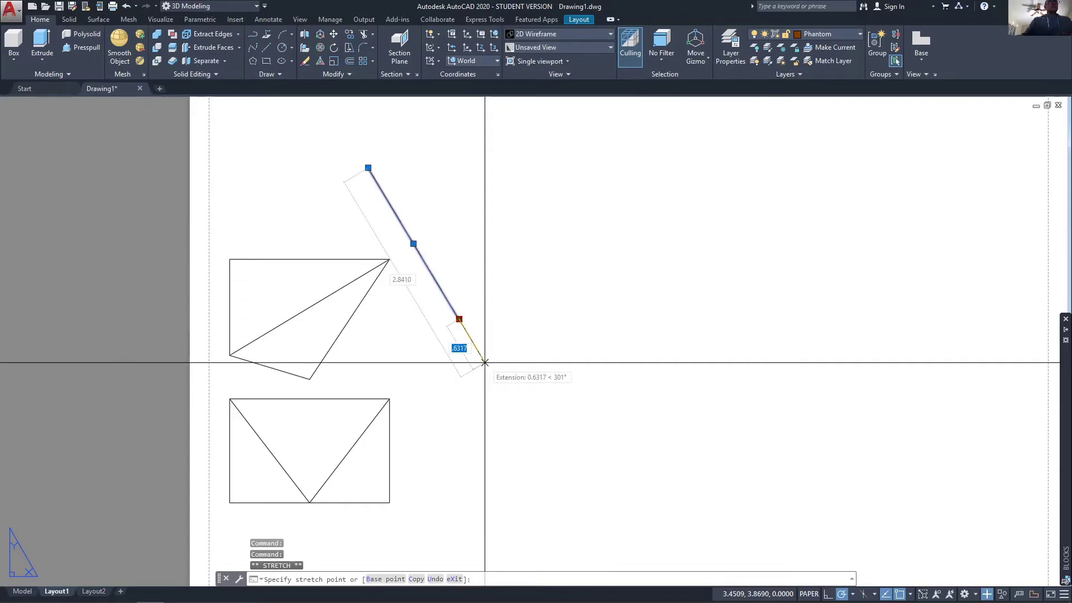
pyautogui.click(485, 362)
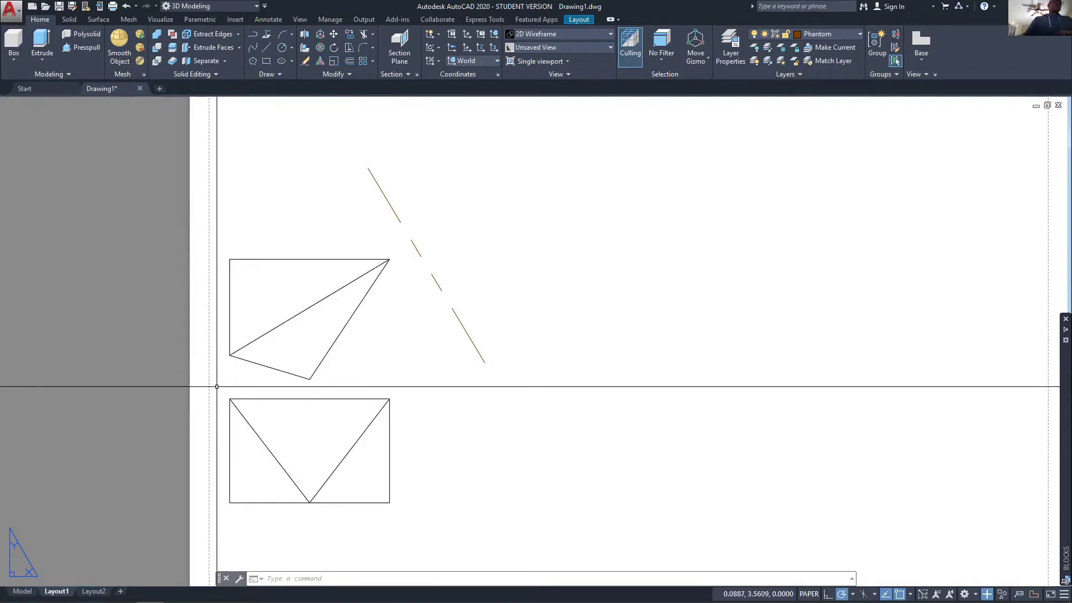
# Step: Draw a horizontal fold line between the top and front views
pyautogui.write('l')
pyautogui.press('Return')
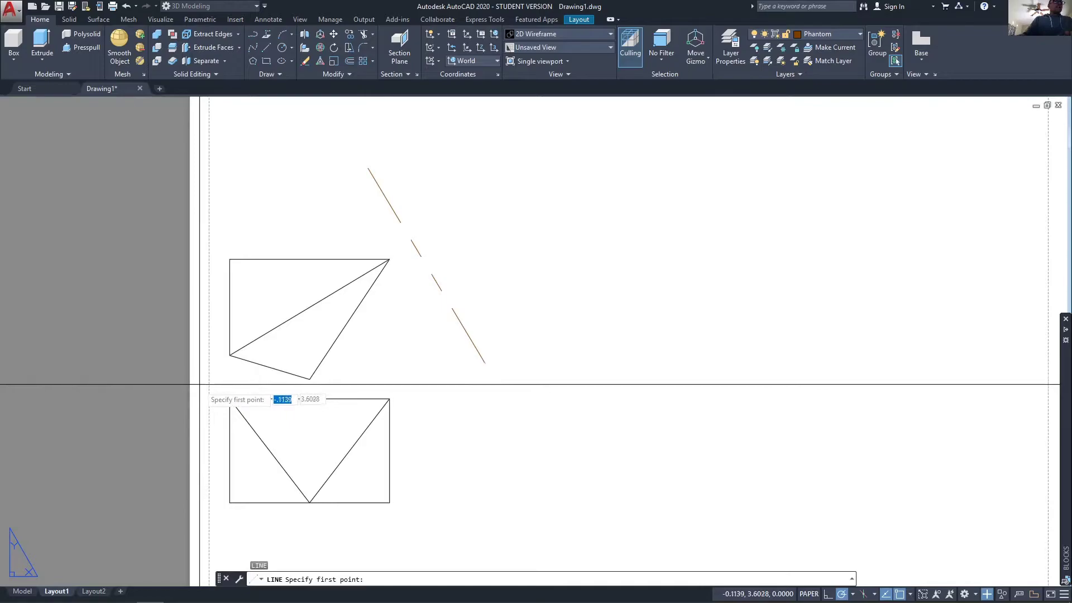
pyautogui.click(200, 388)
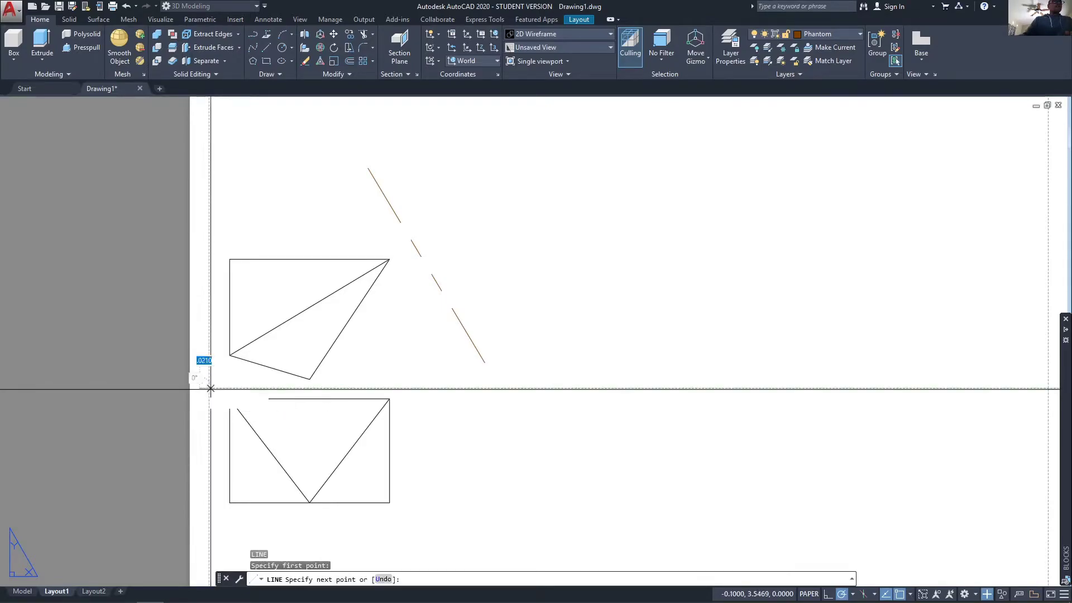
pyautogui.click(428, 388)
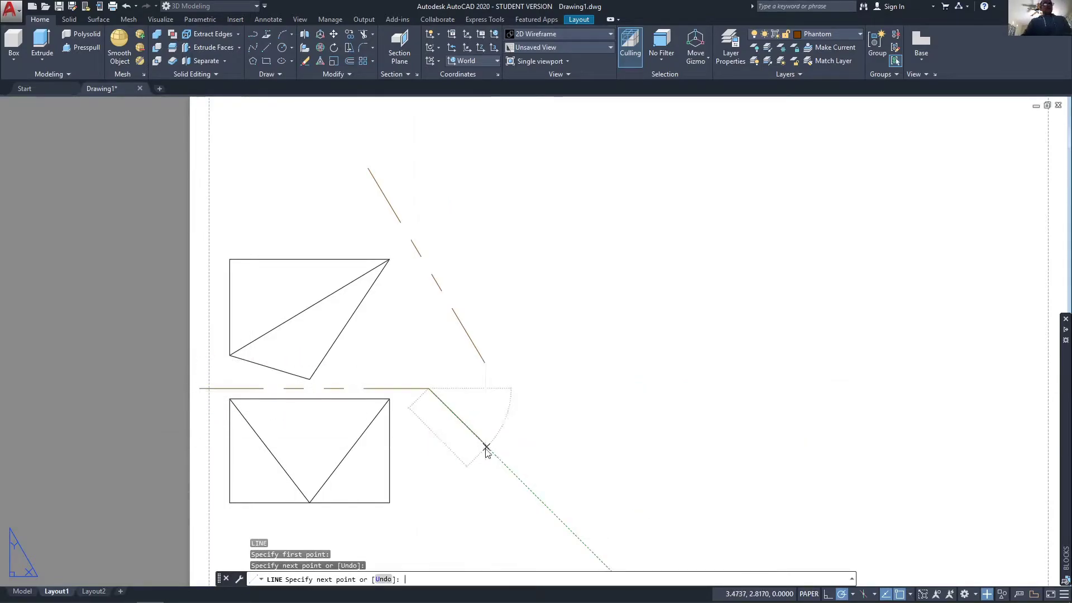
pyautogui.press('Return')
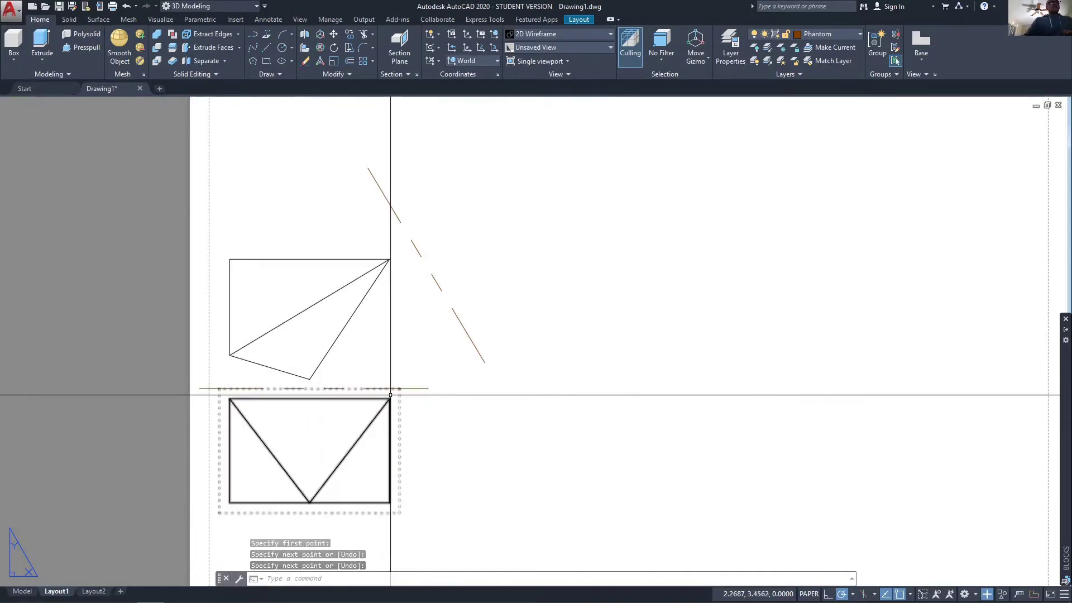
# Step: Add a circle at the front view's top-right corner, then make Cons the current layer
pyautogui.write('c')
pyautogui.press('Return')
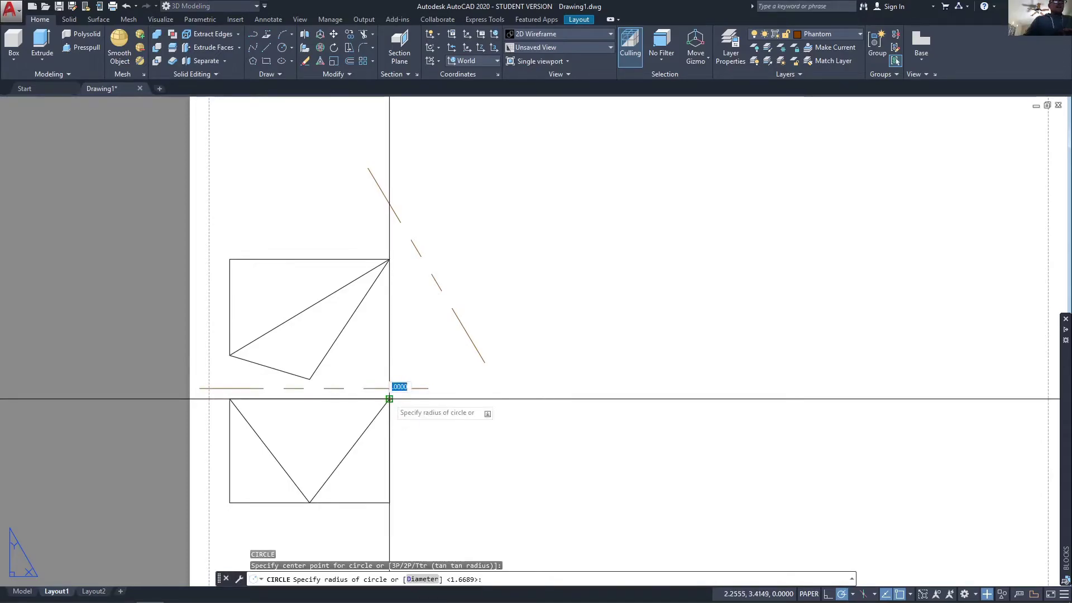
pyautogui.scroll(2, 390, 399)
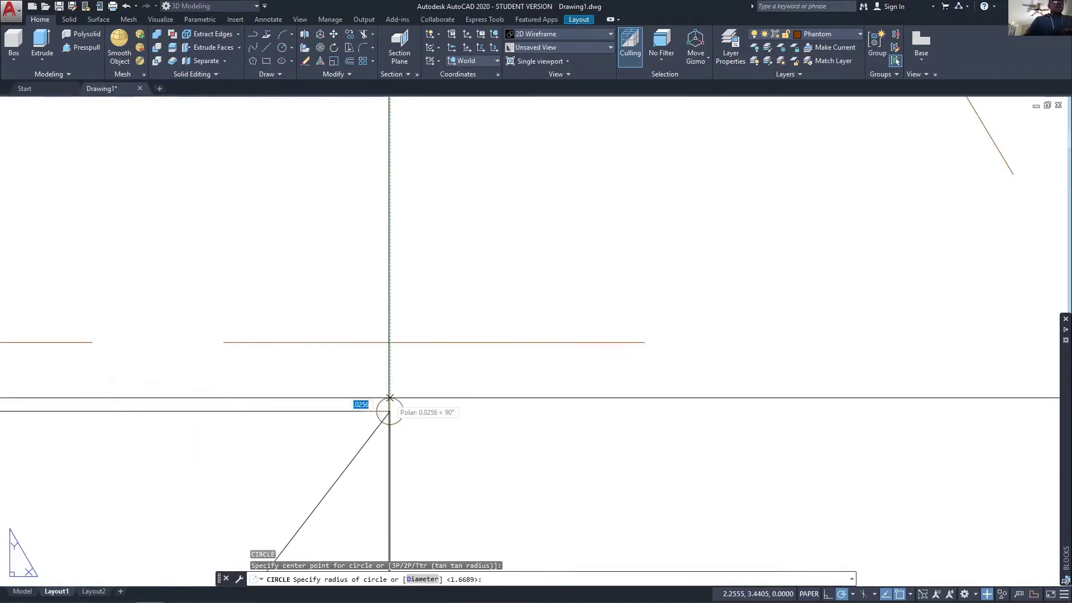
pyautogui.click(389, 342)
pyautogui.click(426, 354)
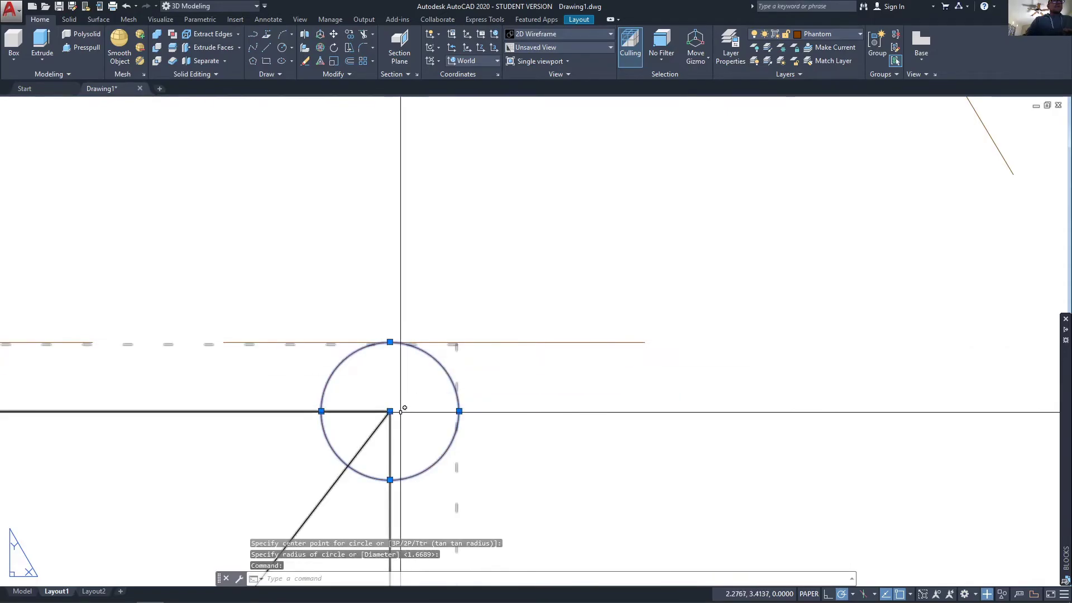
pyautogui.click(390, 411)
pyautogui.scroll(-4, 469, 324)
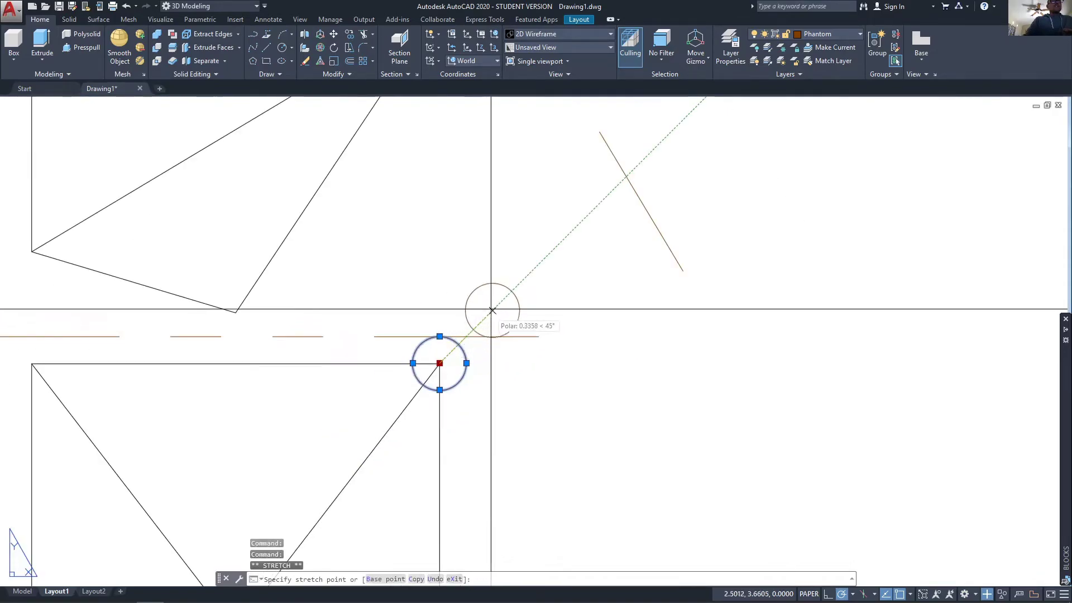
pyautogui.scroll(-2, 492, 310)
pyautogui.moveTo(497, 216); pyautogui.dragTo(426, 378, button='middle')
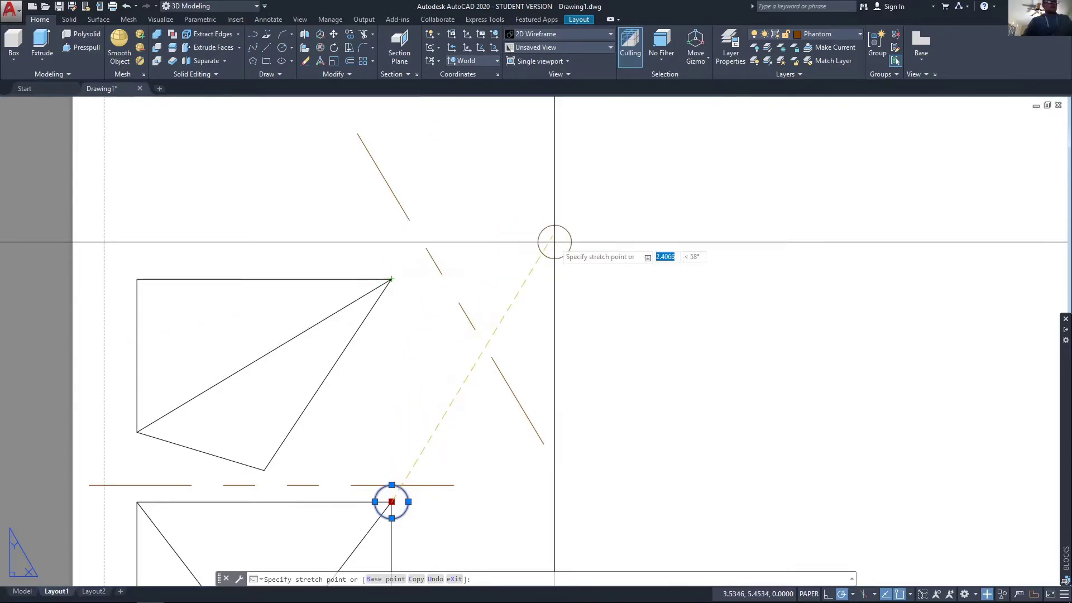
pyautogui.press('Escape')
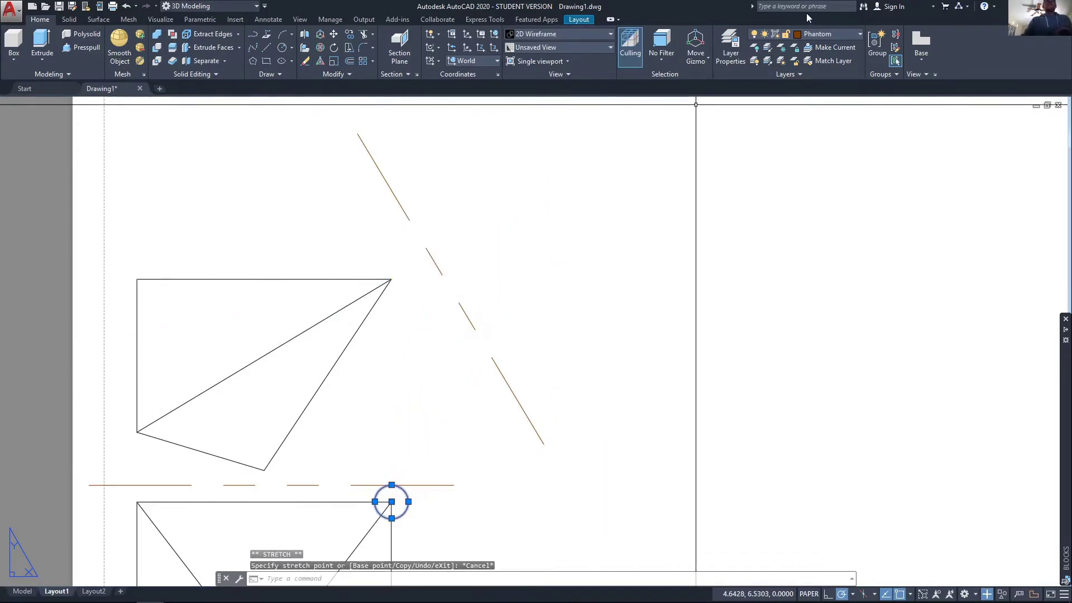
pyautogui.click(827, 33)
pyautogui.click(815, 102)
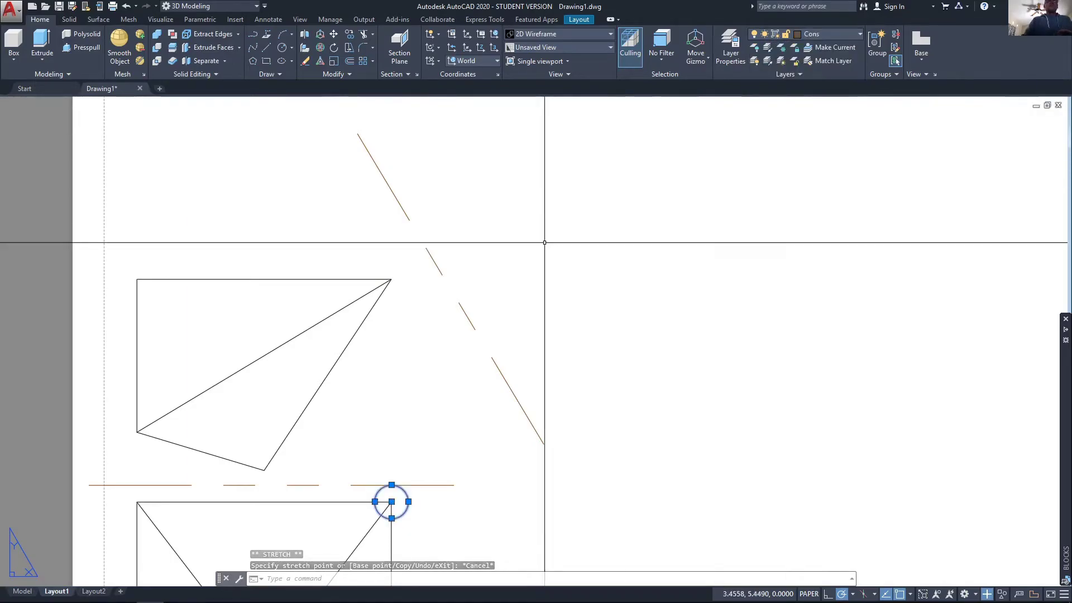
# Step: Draw a projection line from the top view's top-right corner past the phantom line
pyautogui.press('Return')
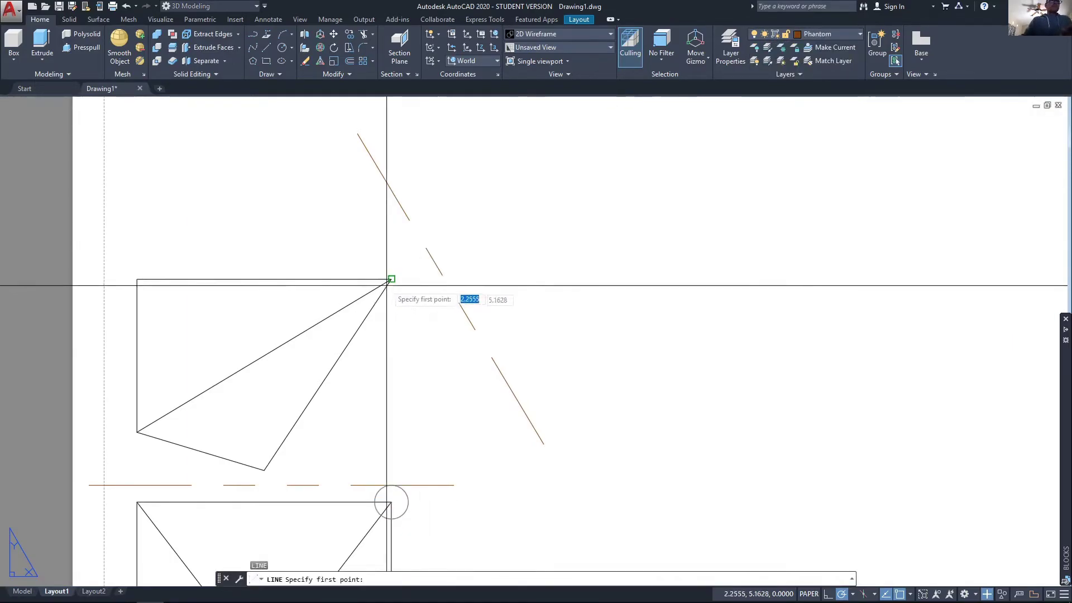
pyautogui.click(391, 279)
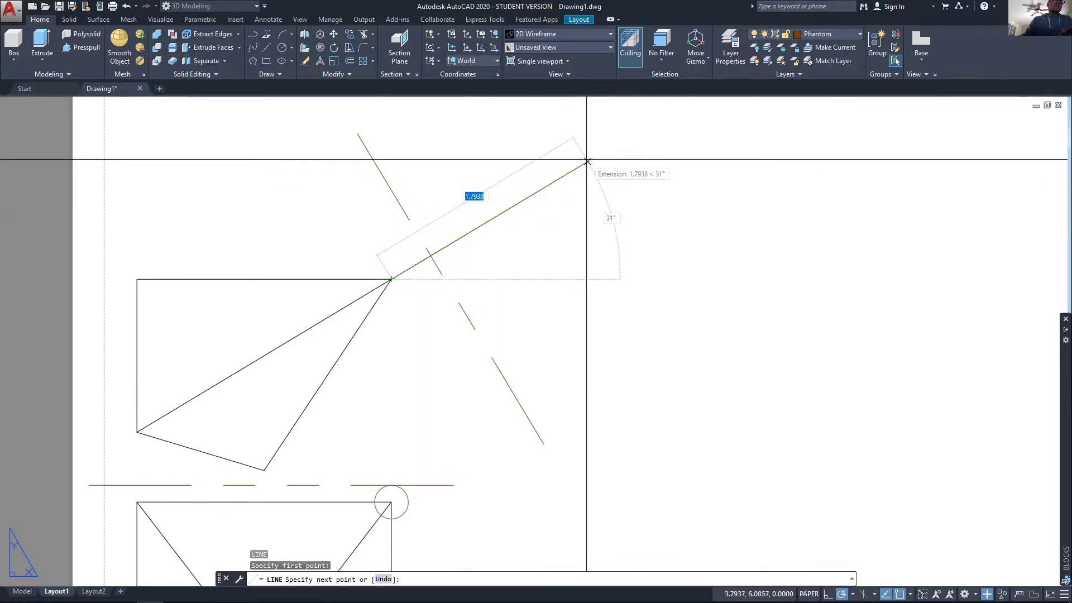
pyautogui.click(587, 162)
pyautogui.press('Return')
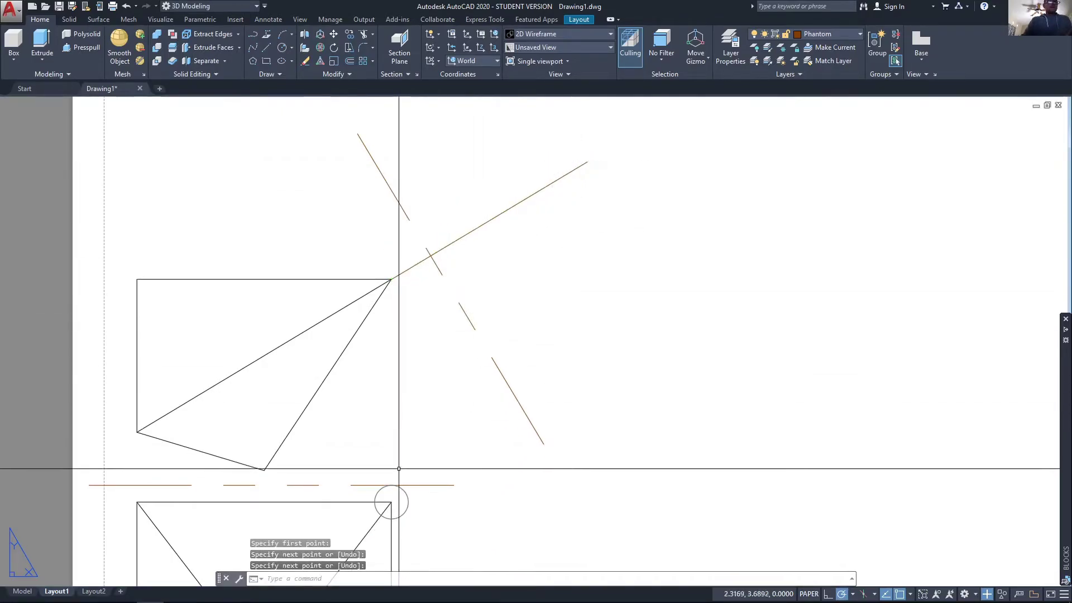
# Step: Move the circle's centre to where the projection line crosses the phantom line
pyautogui.click(398, 486)
pyautogui.click(392, 502)
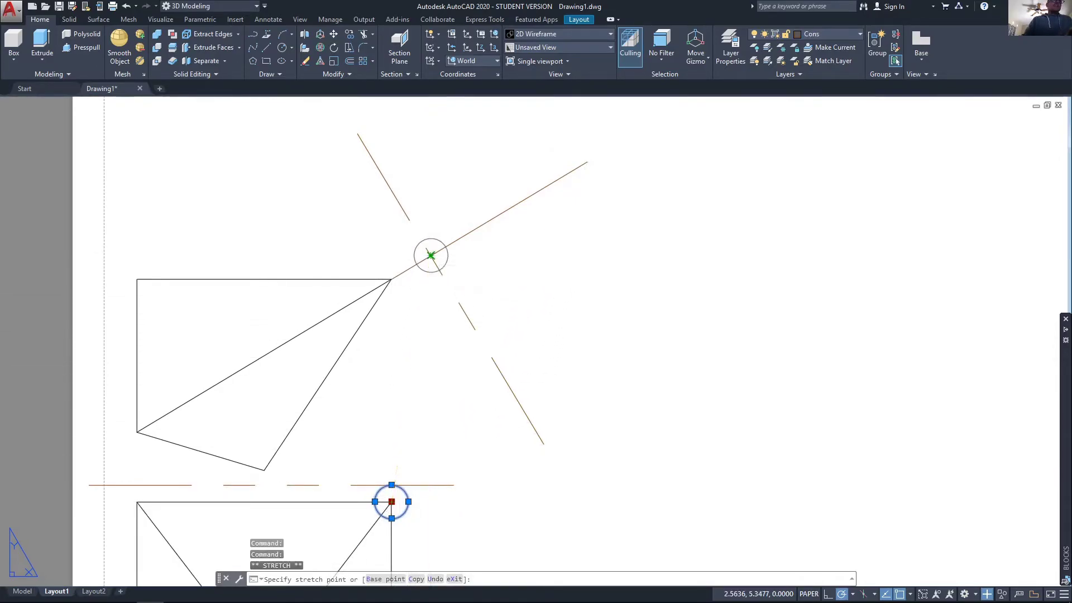
pyautogui.click(430, 255)
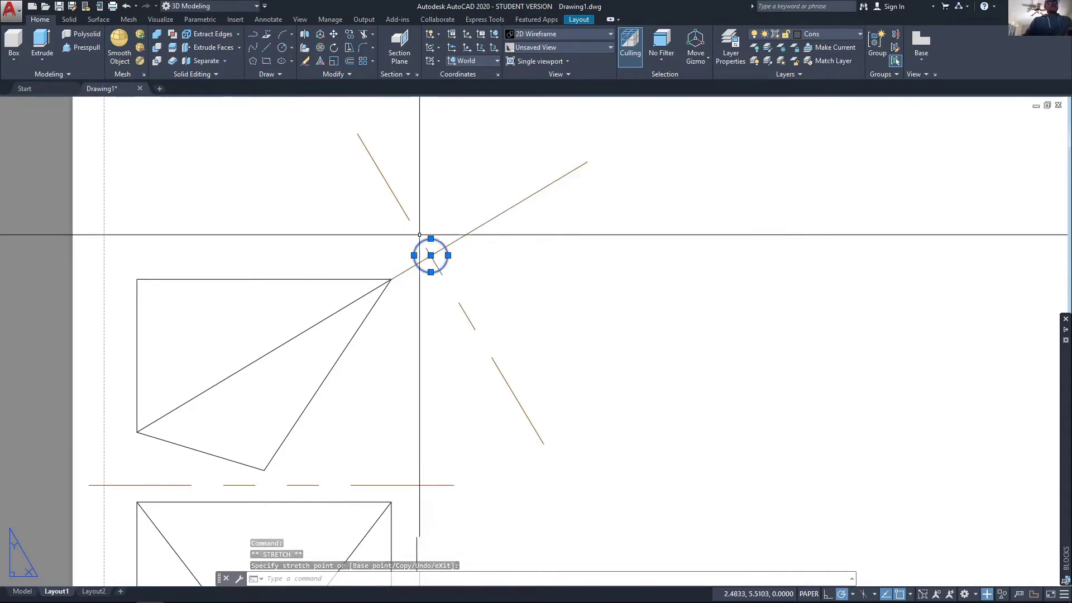
pyautogui.click(488, 222)
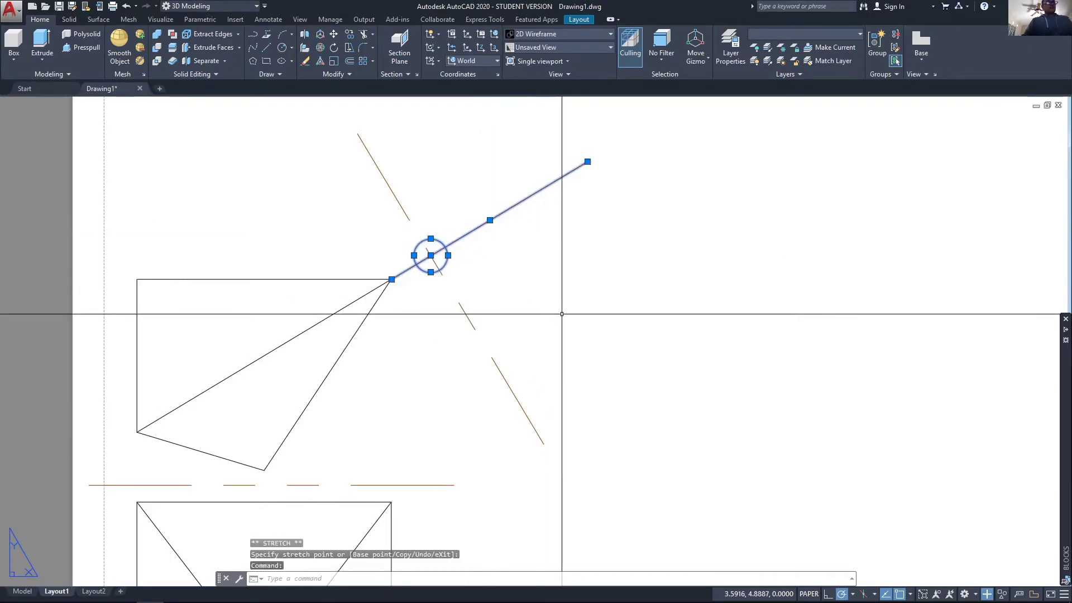
pyautogui.press('Escape')
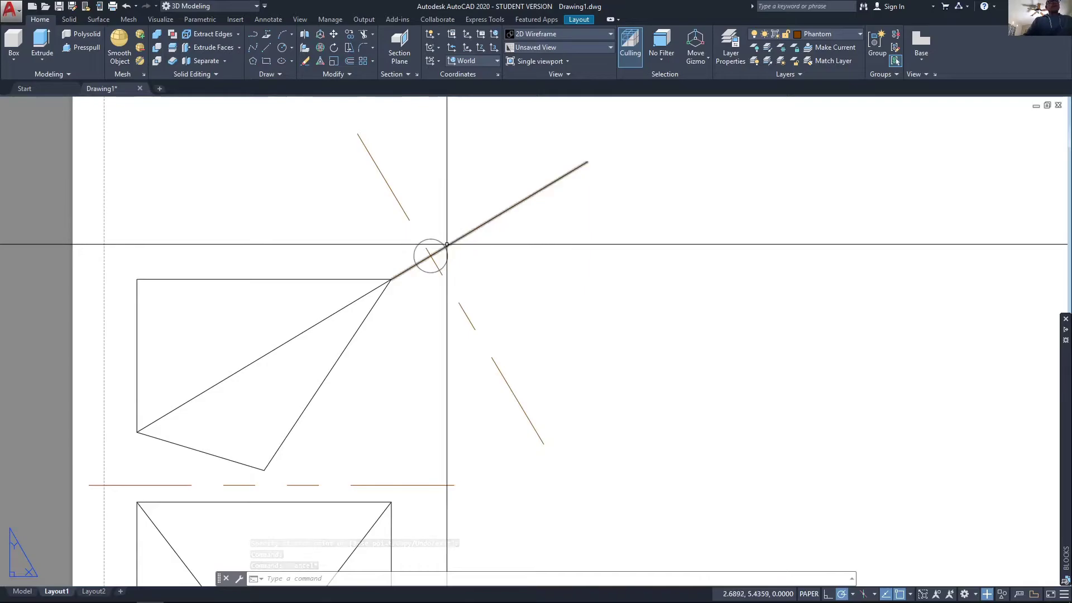
# Step: Copy the slanted projection line so the copy starts at the triangle's bottom corner
pyautogui.click(272, 458)
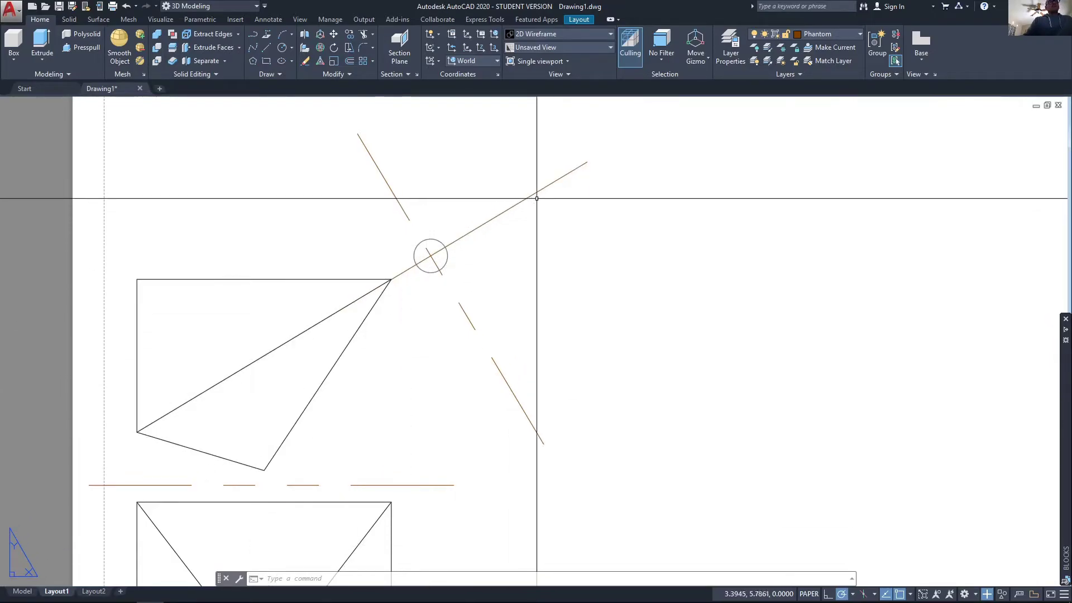
pyautogui.click(536, 193)
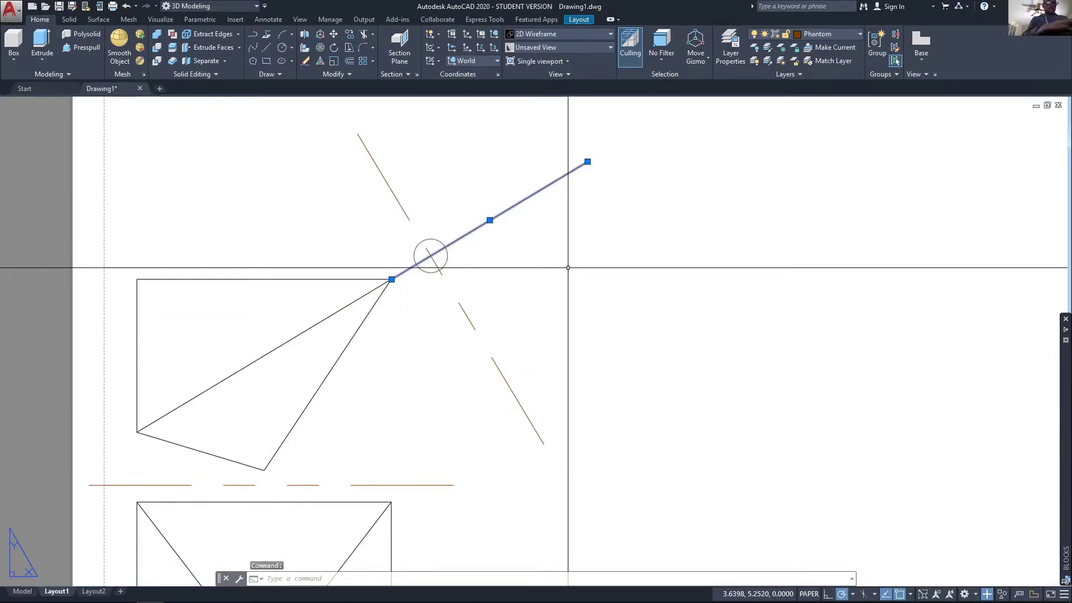
pyautogui.write('co')
pyautogui.press('Return')
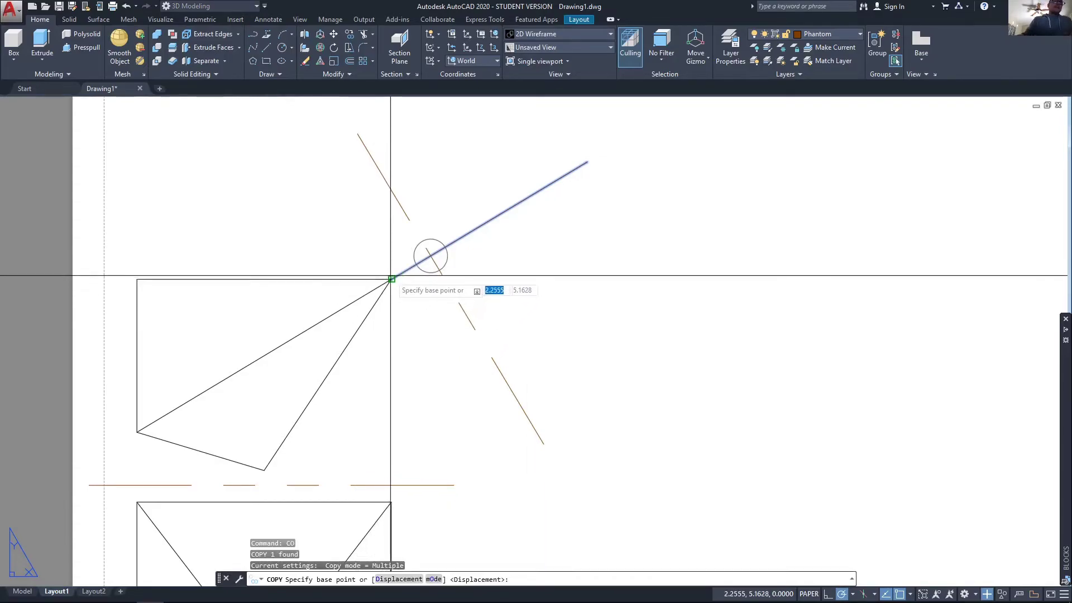
pyautogui.click(392, 278)
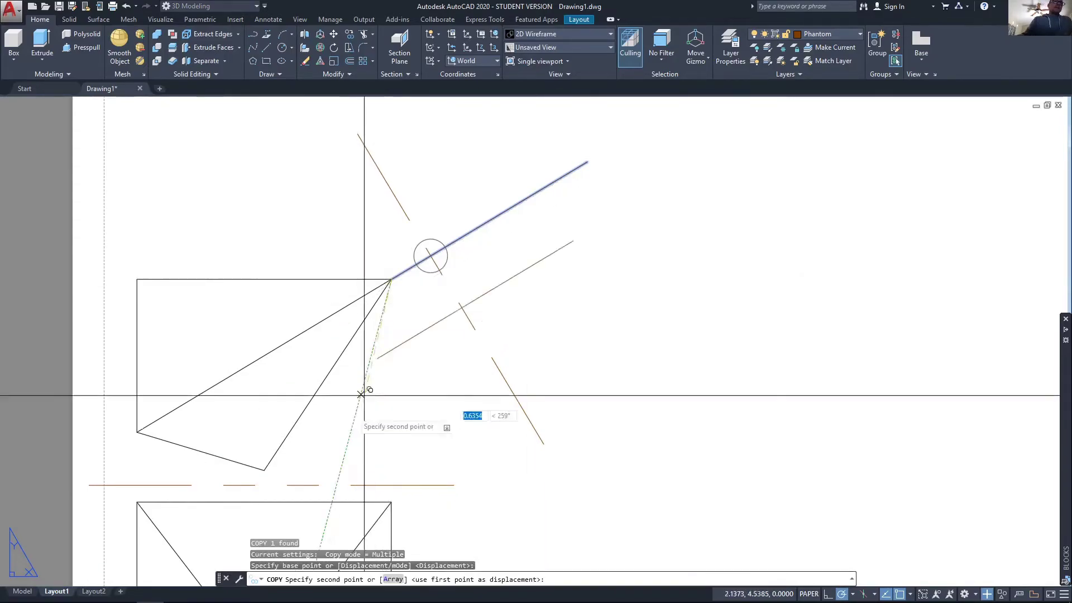
pyautogui.click(264, 470)
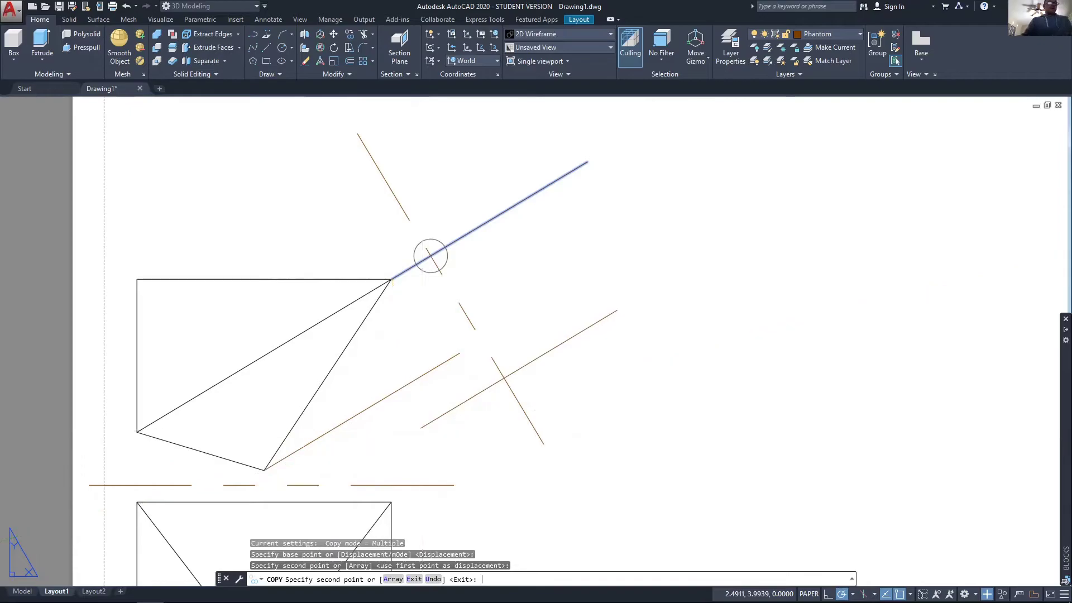
pyautogui.press('Return')
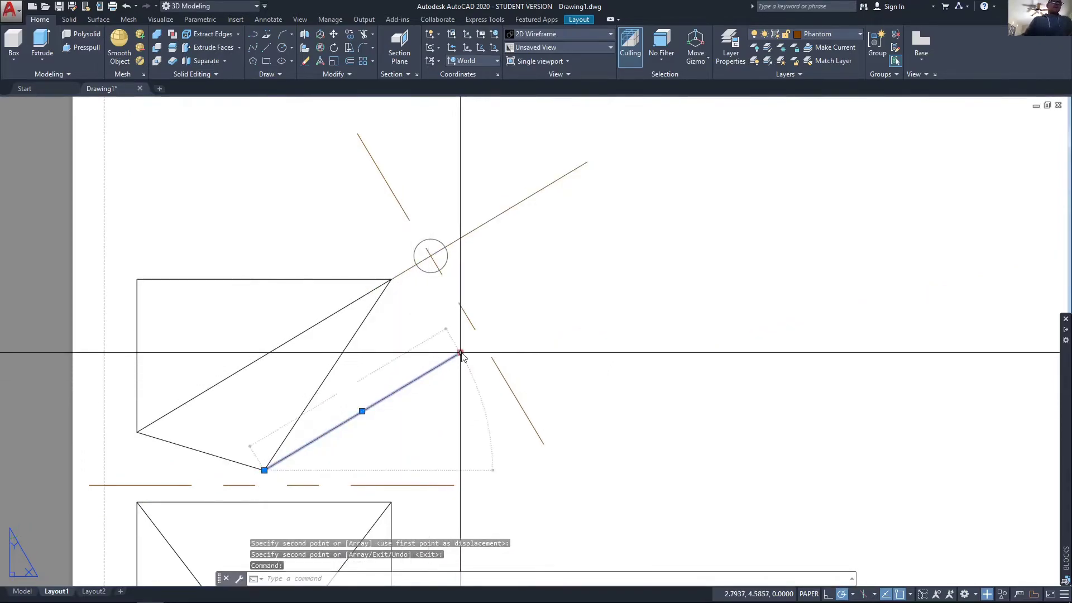
# Step: Stretch the copied line's upper end up-right past the fold line
pyautogui.click(460, 352)
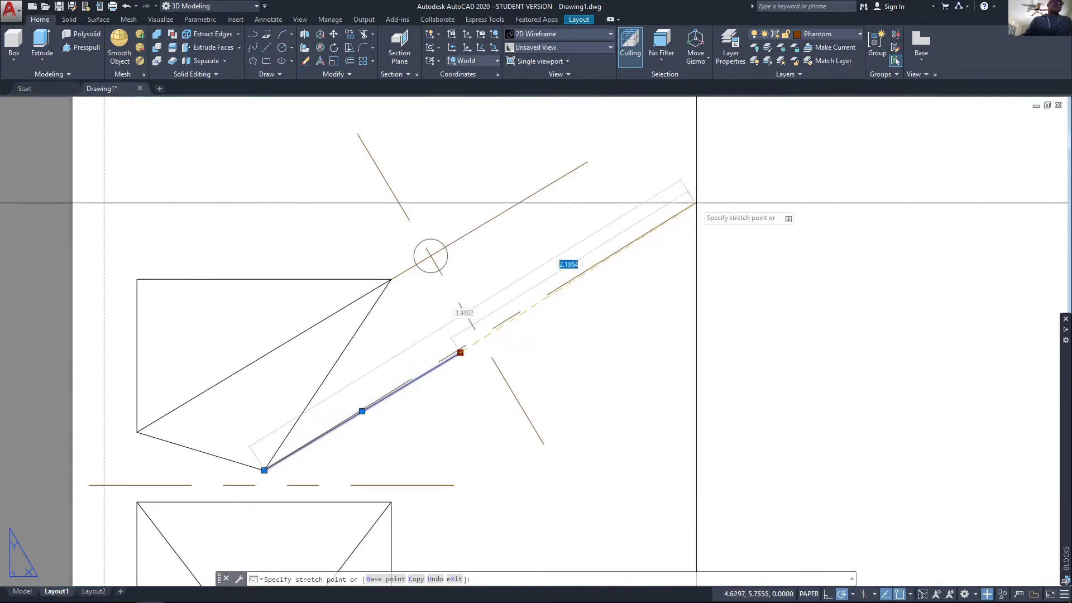
pyautogui.click(716, 198)
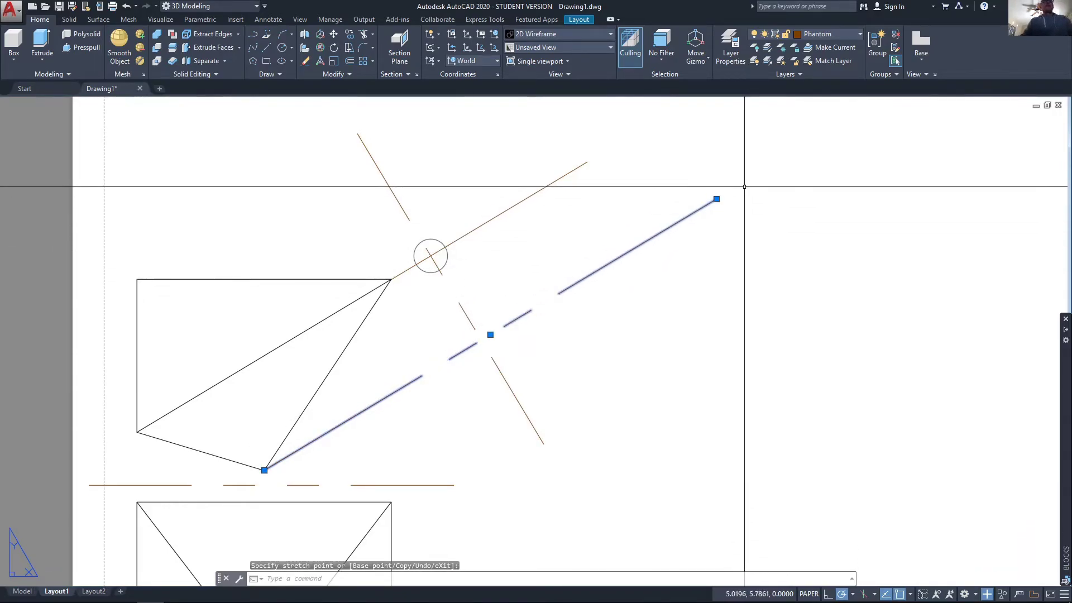
pyautogui.click(846, 35)
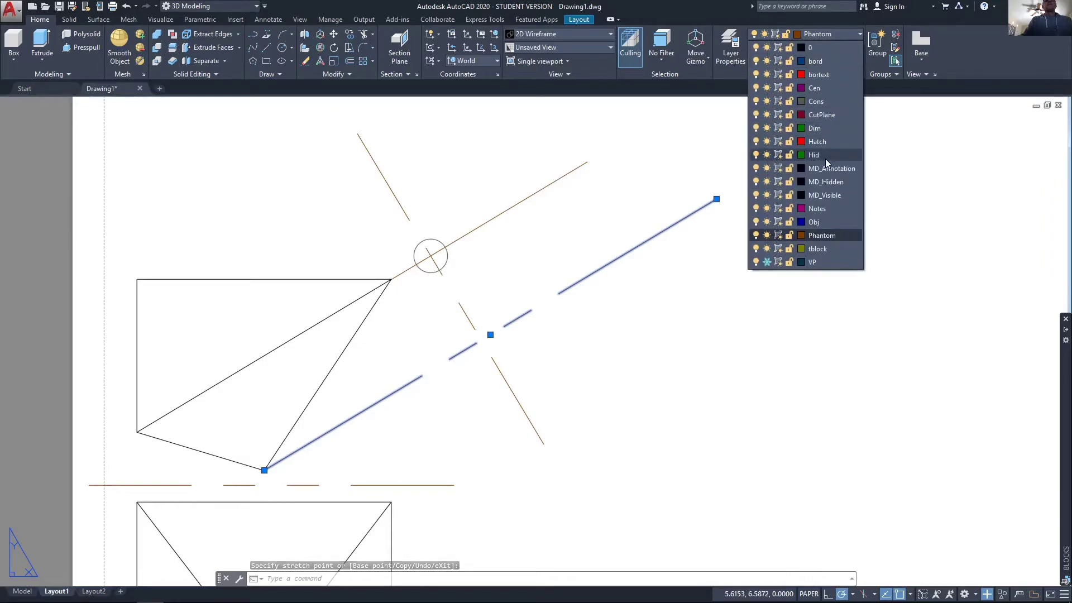
# Step: Move both the copied and the original slanted projection lines onto the Cons layer
pyautogui.click(817, 101)
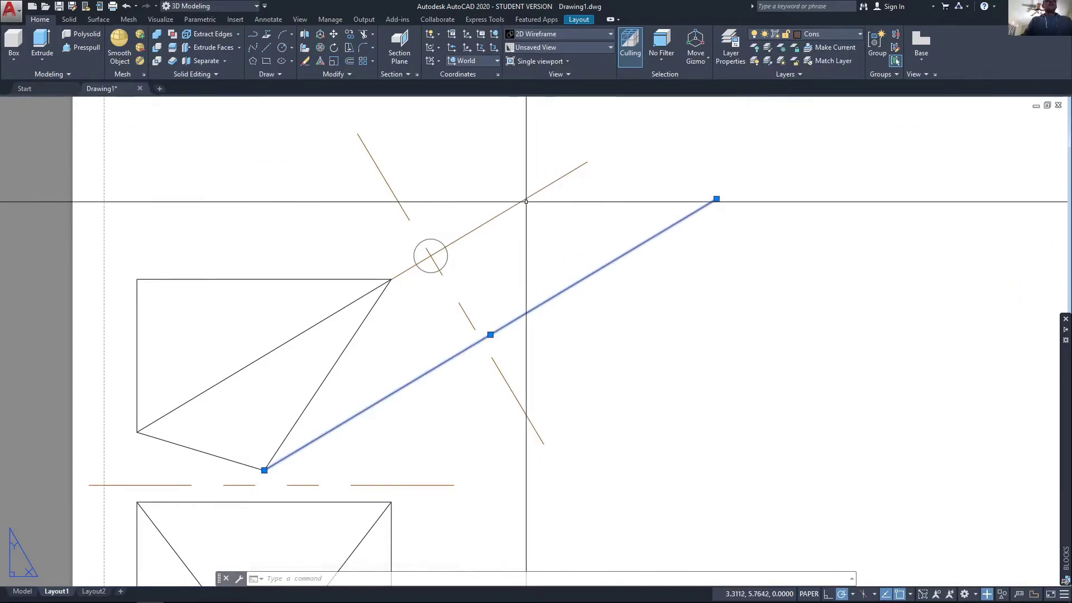
pyautogui.press('Escape')
pyautogui.click(548, 186)
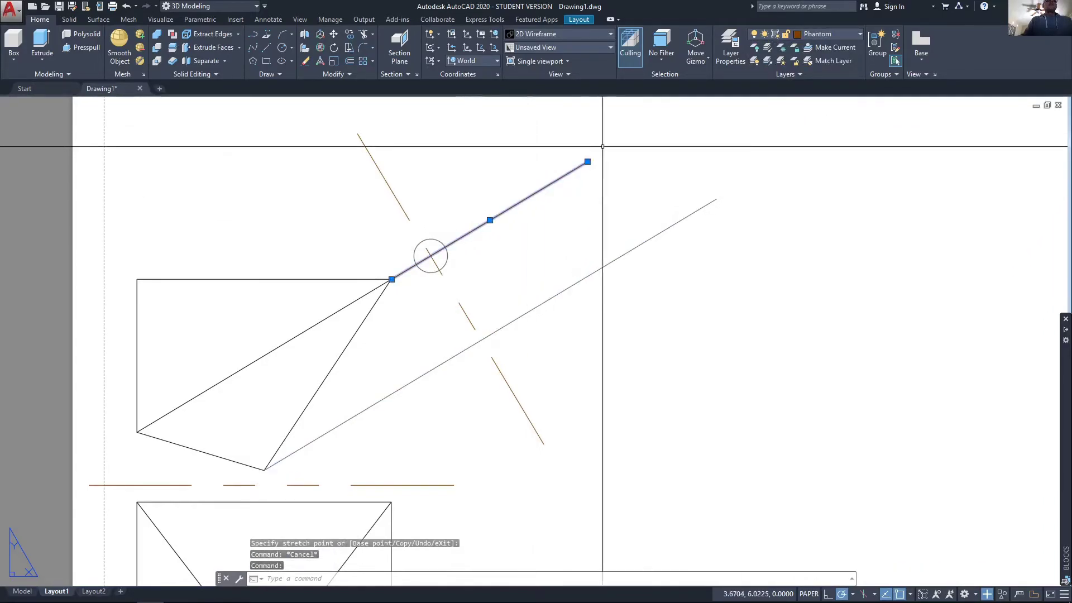
pyautogui.click(829, 34)
pyautogui.click(826, 100)
pyautogui.press('Escape')
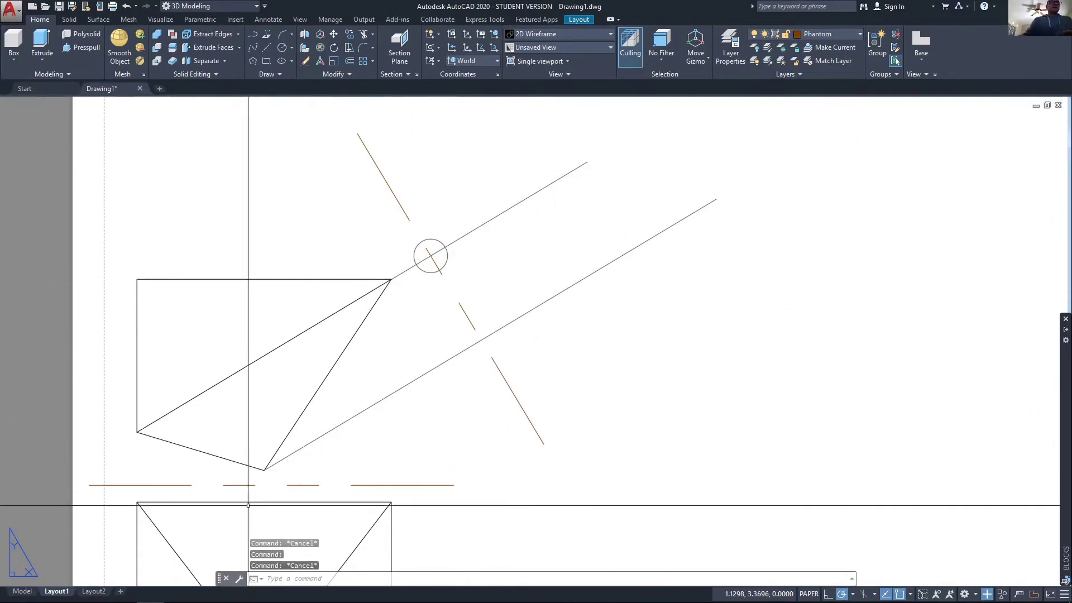
# Step: Pan down to the front-view rectangle and make Cons the current layer
pyautogui.moveTo(292, 478); pyautogui.dragTo(337, 283, button='middle')
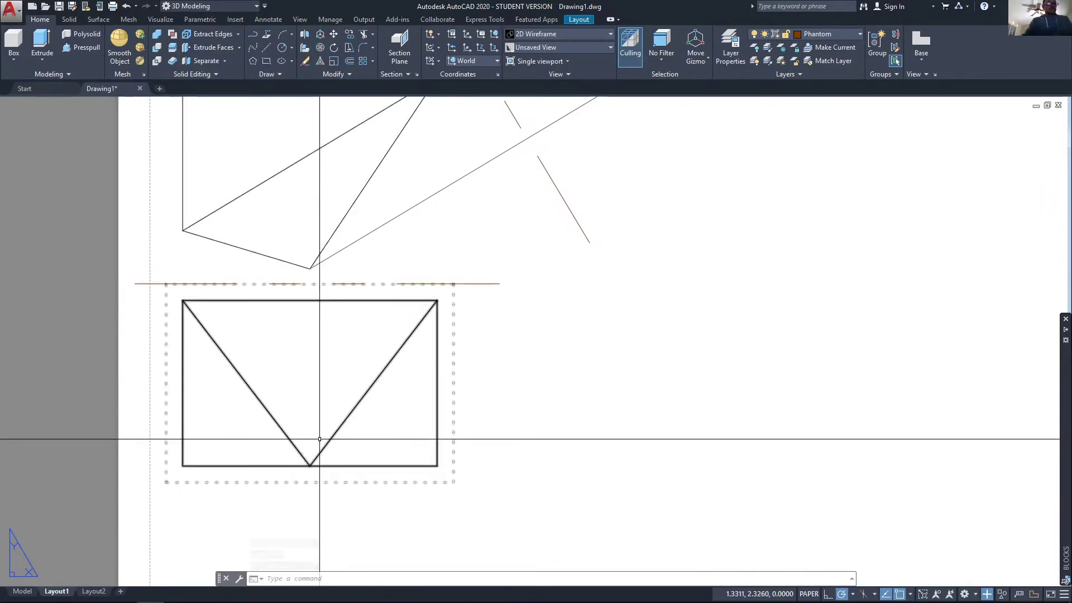
pyautogui.press('Escape')
pyautogui.press('Escape')
pyautogui.click(850, 31)
pyautogui.click(816, 101)
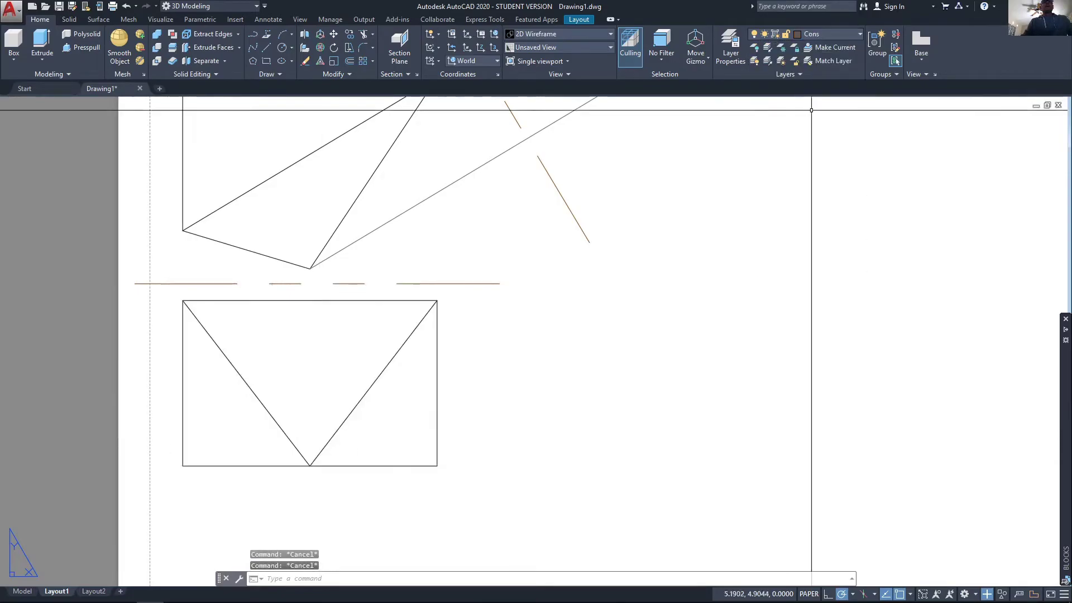
# Step: Draw a circle from the rectangle's bottom vertex to the fold line, then recentre it on the auxiliary fold-line crossing
pyautogui.write('c')
pyautogui.press('Return')
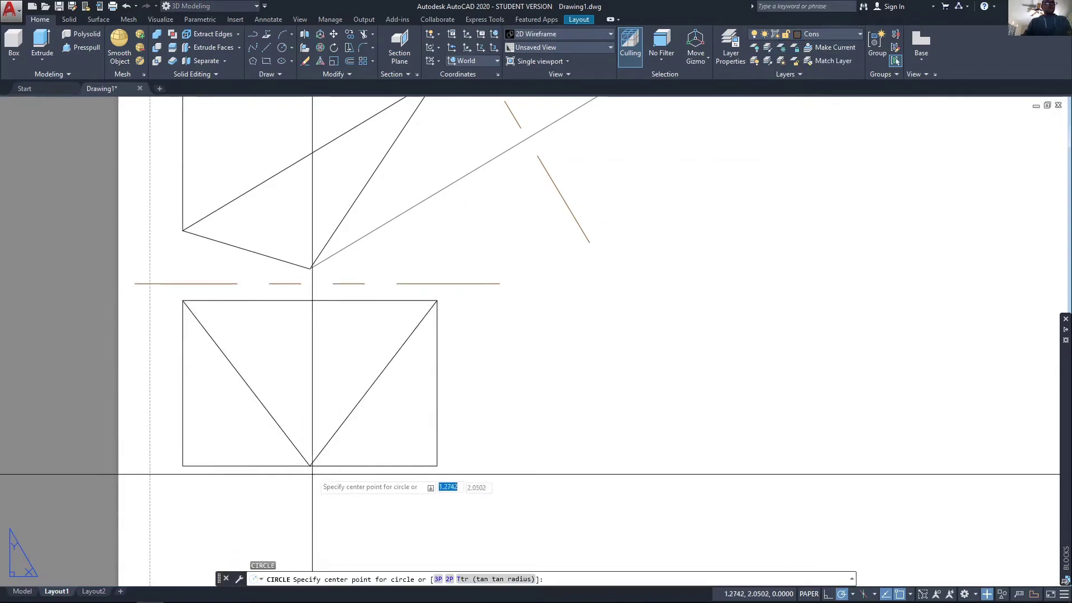
pyautogui.click(310, 284)
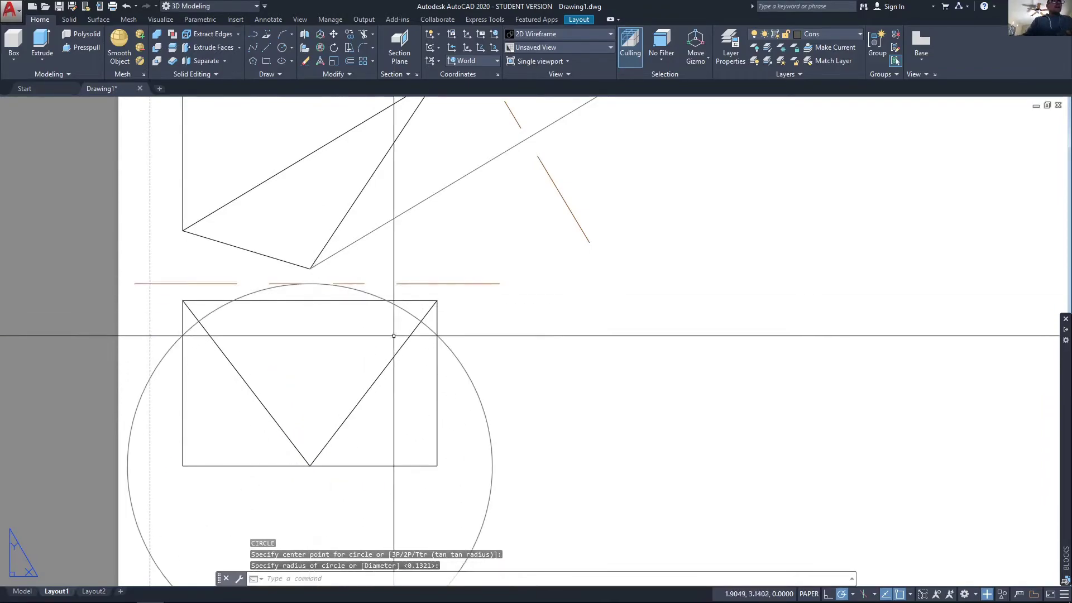
pyautogui.click(442, 341)
pyautogui.click(310, 465)
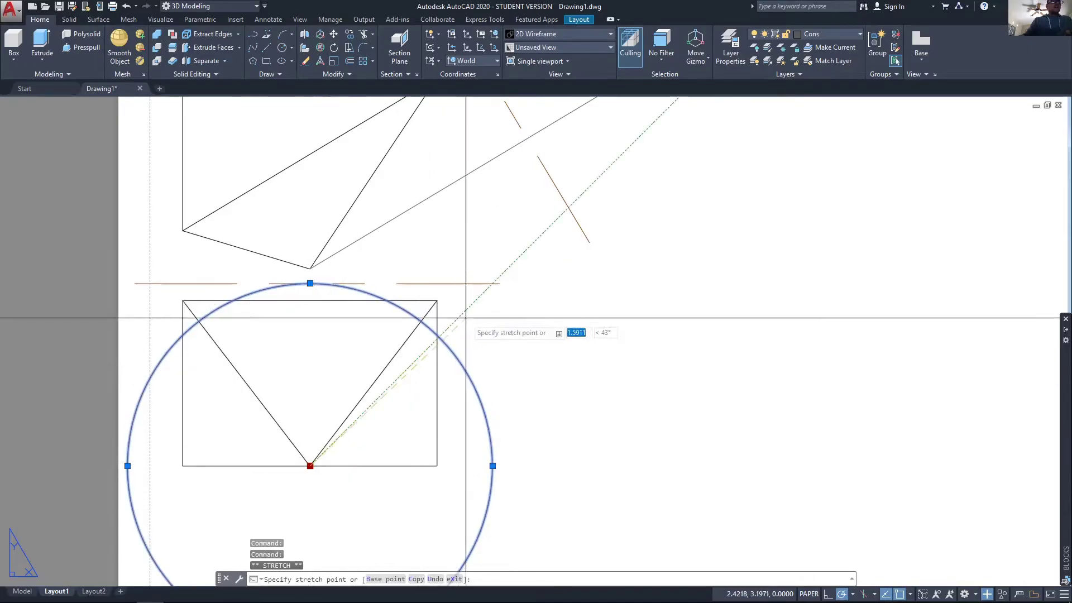
pyautogui.moveTo(493, 342); pyautogui.dragTo(387, 445, button='middle')
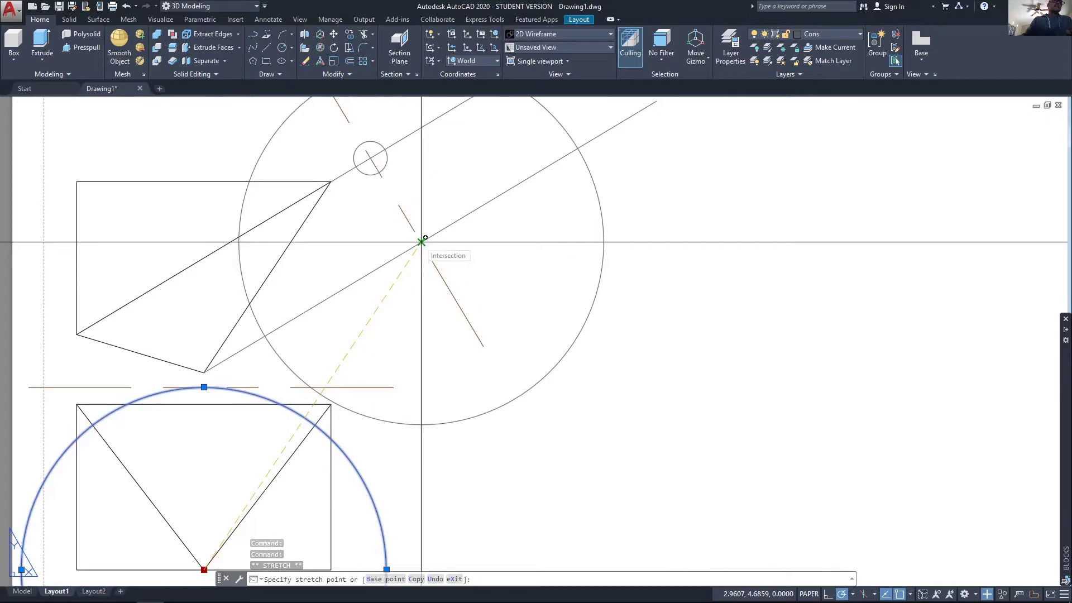
pyautogui.click(422, 242)
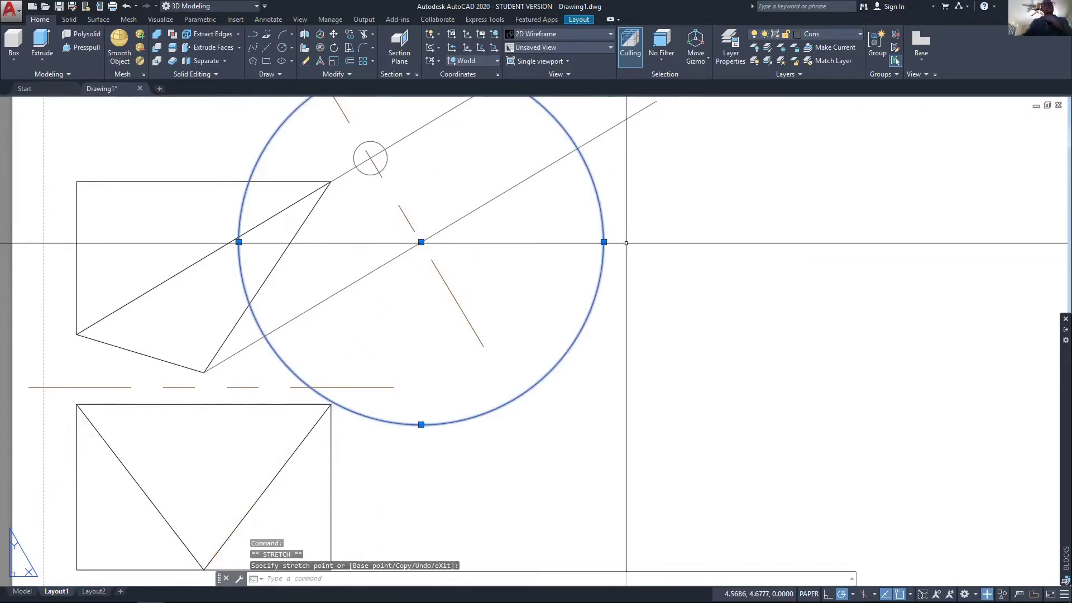
pyautogui.moveTo(581, 154); pyautogui.dragTo(592, 282, button='middle')
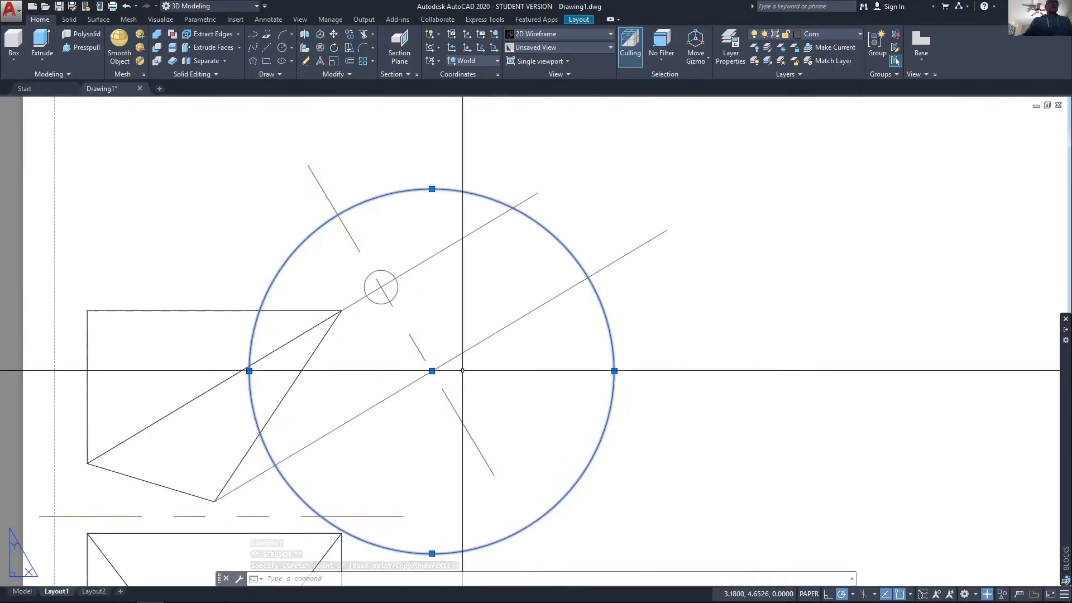
# Step: Draw a line from the marker circle's centre to where the big circle meets the projection line
pyautogui.click(831, 35)
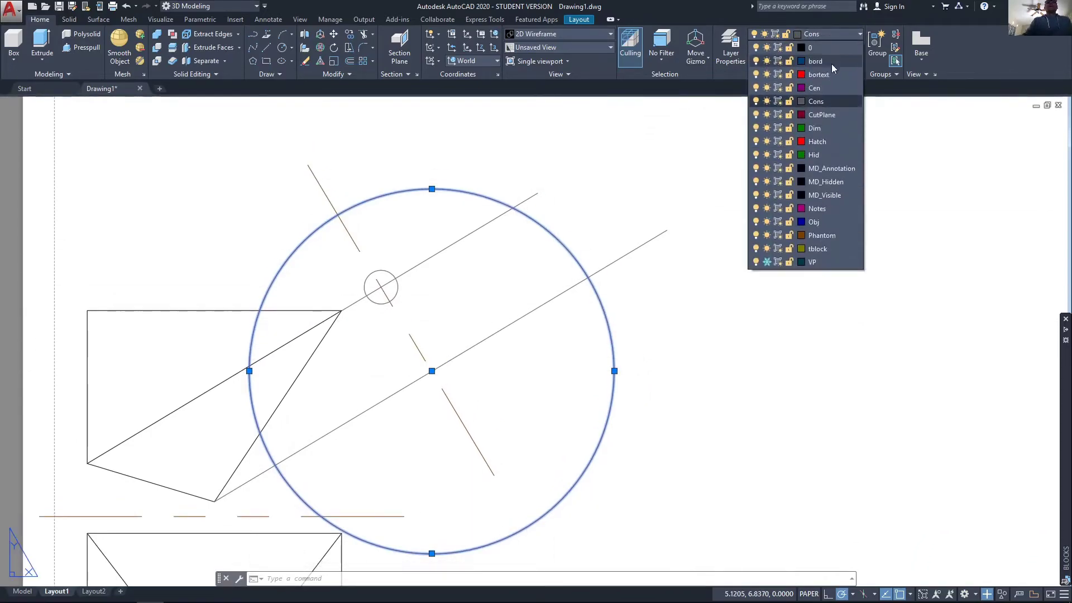
pyautogui.click(813, 221)
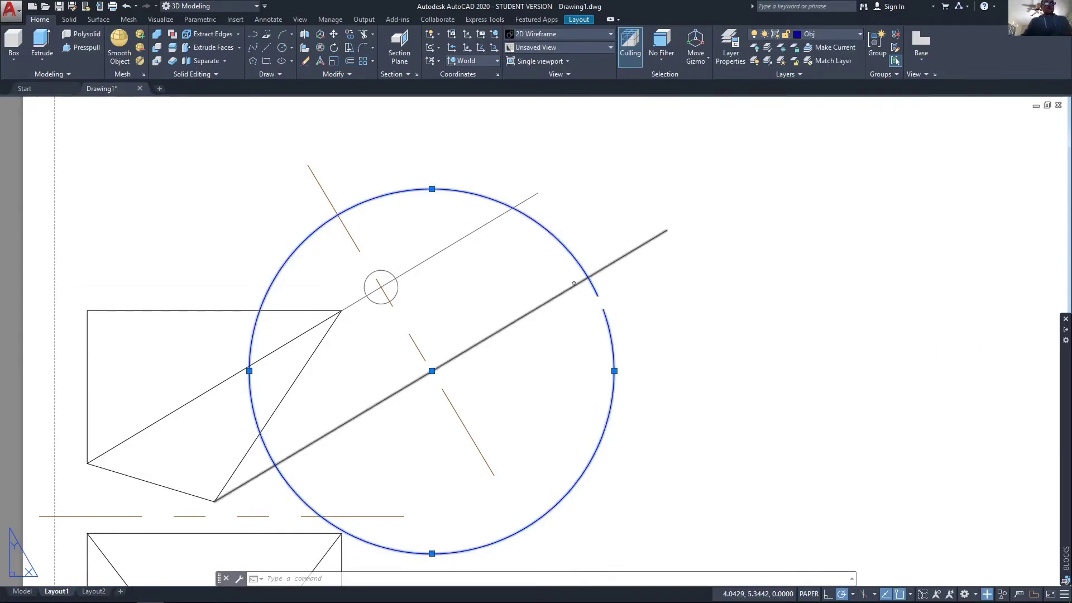
pyautogui.write('l')
pyautogui.press('Return')
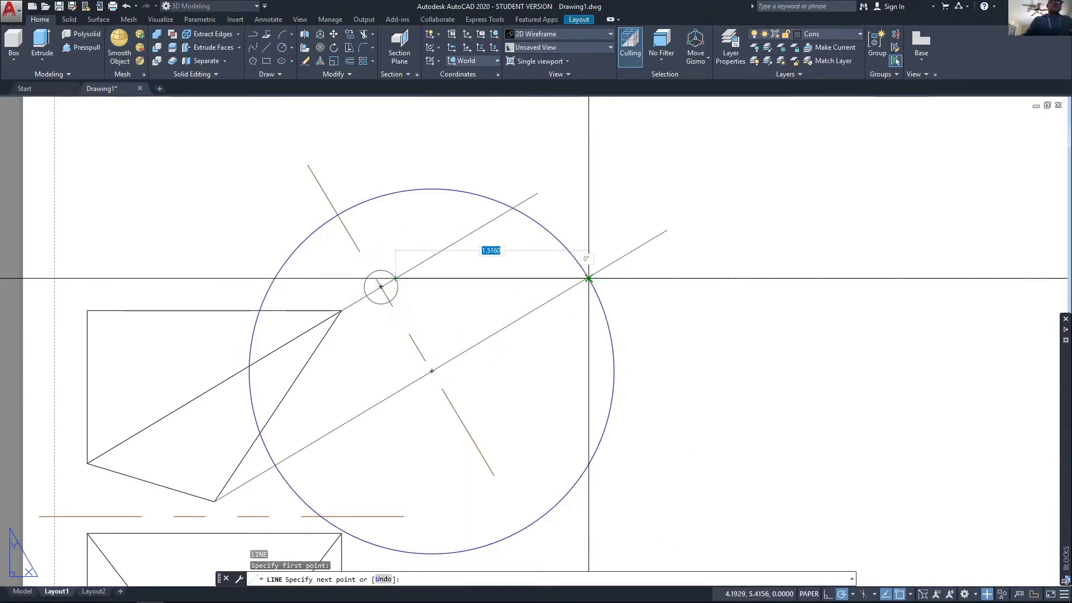
pyautogui.scroll(5, 589, 278)
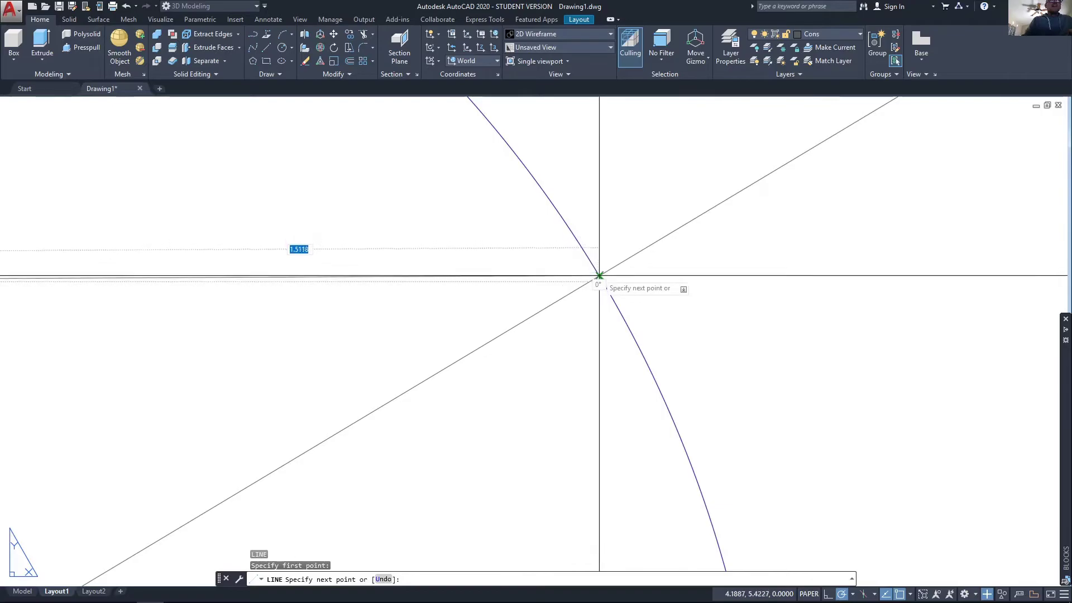
pyautogui.click(599, 276)
pyautogui.press('Return')
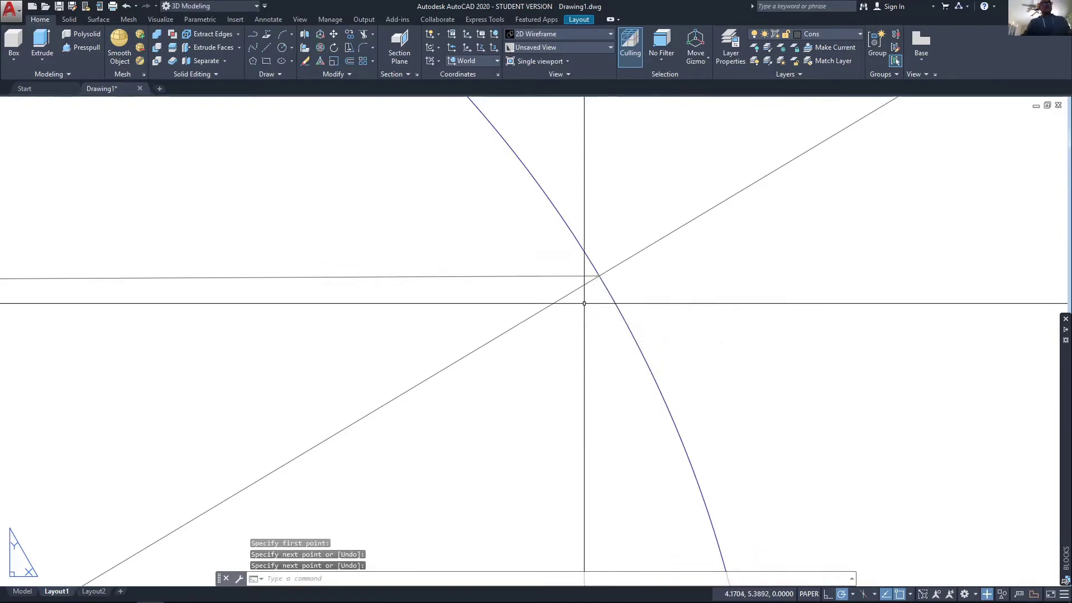
# Step: Put the new edge on the Obj layer, restore Cons as current, and switch to the reference sketch
pyautogui.click(827, 34)
pyautogui.click(815, 221)
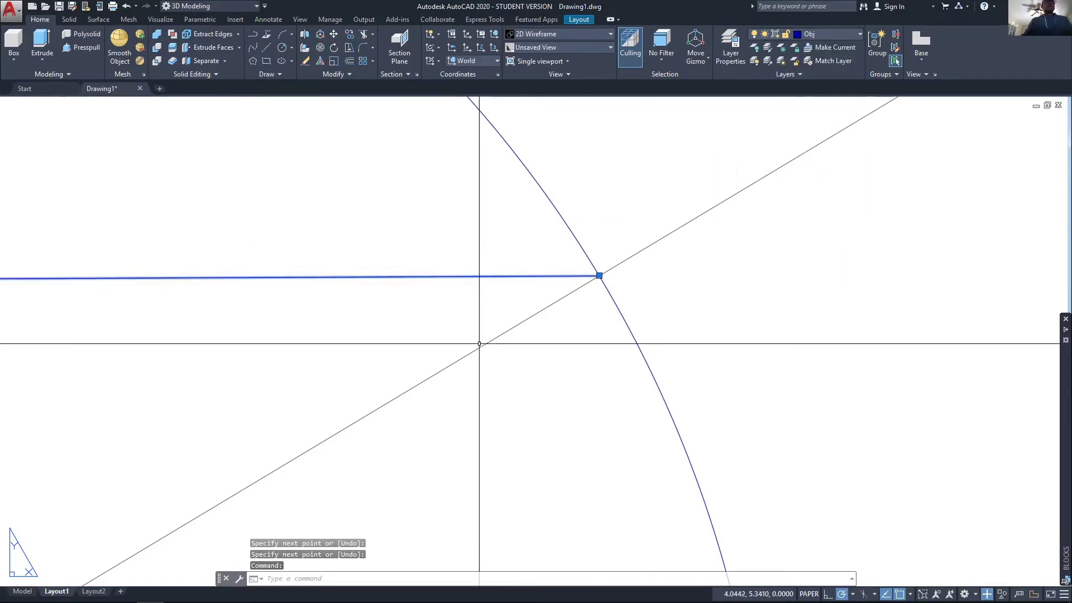
pyautogui.press('Escape')
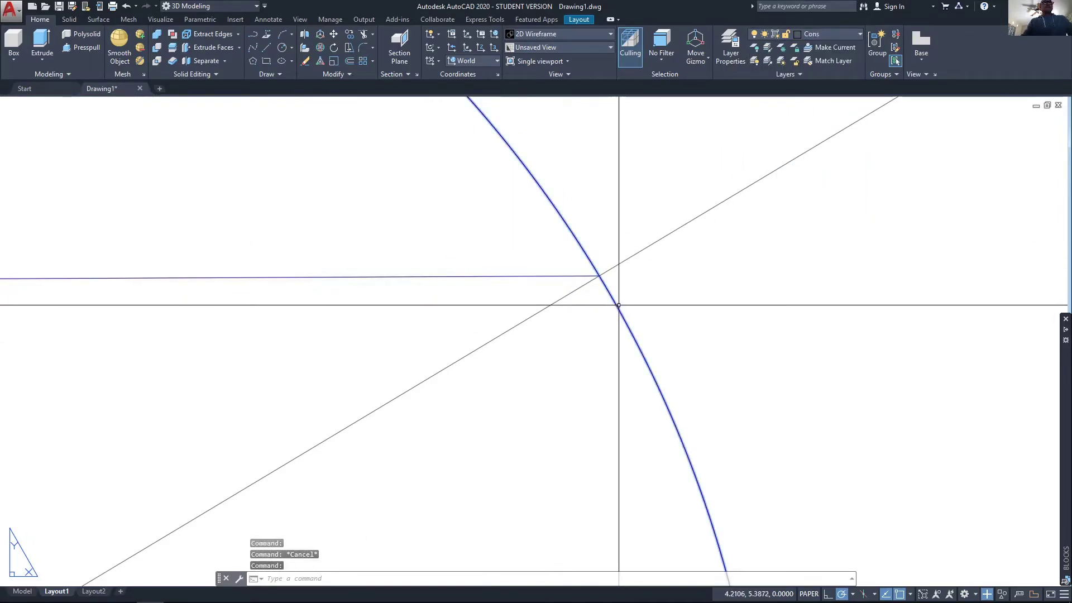
pyautogui.click(824, 33)
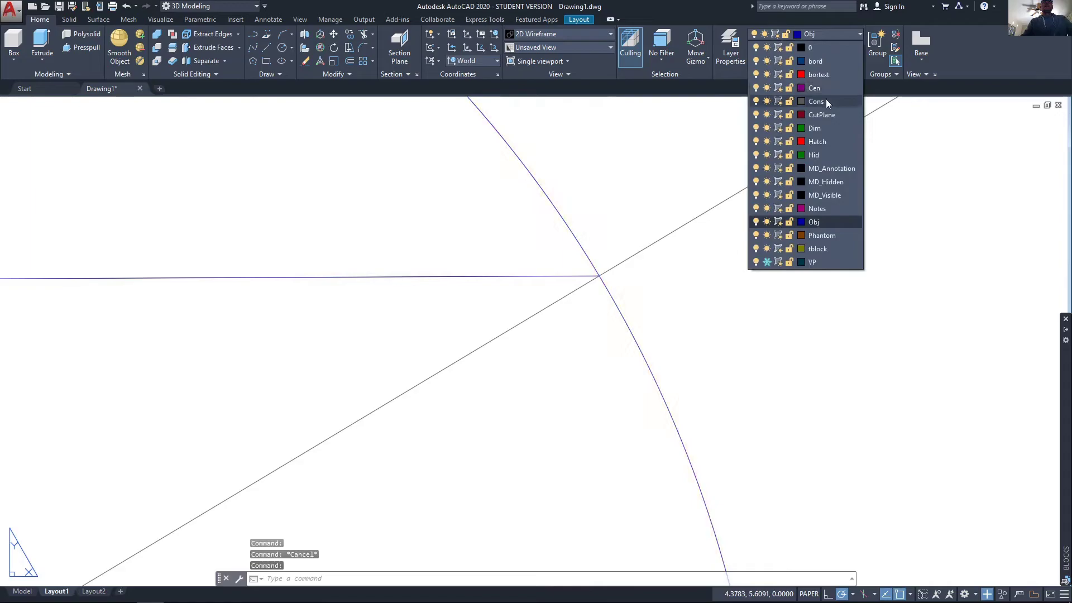
pyautogui.click(826, 101)
pyautogui.press('Escape')
pyautogui.scroll(-5, 594, 393)
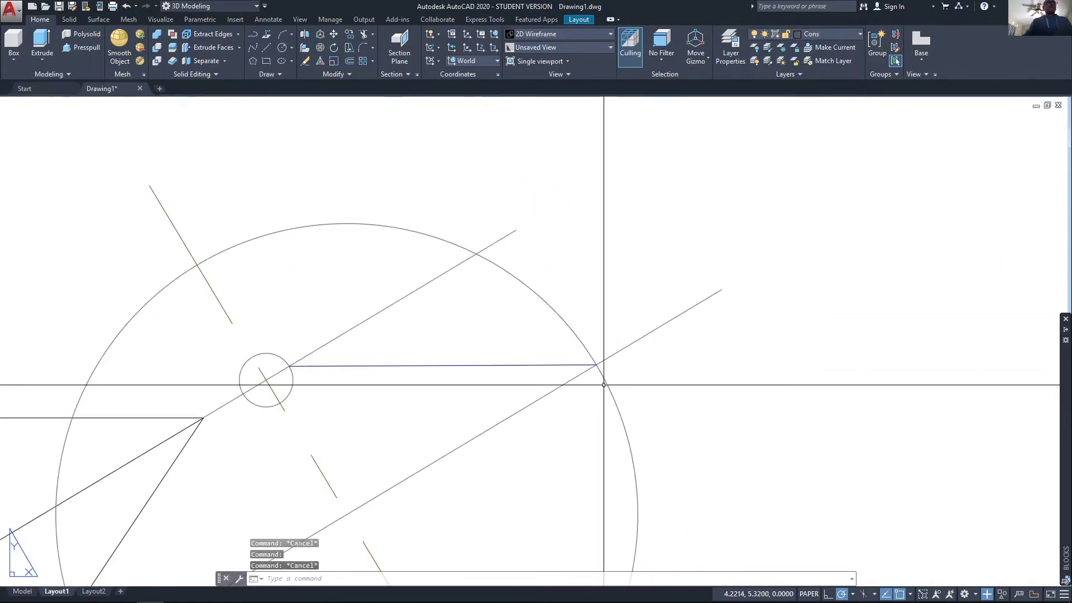
pyautogui.moveTo(603, 376); pyautogui.dragTo(687, 223, button='middle')
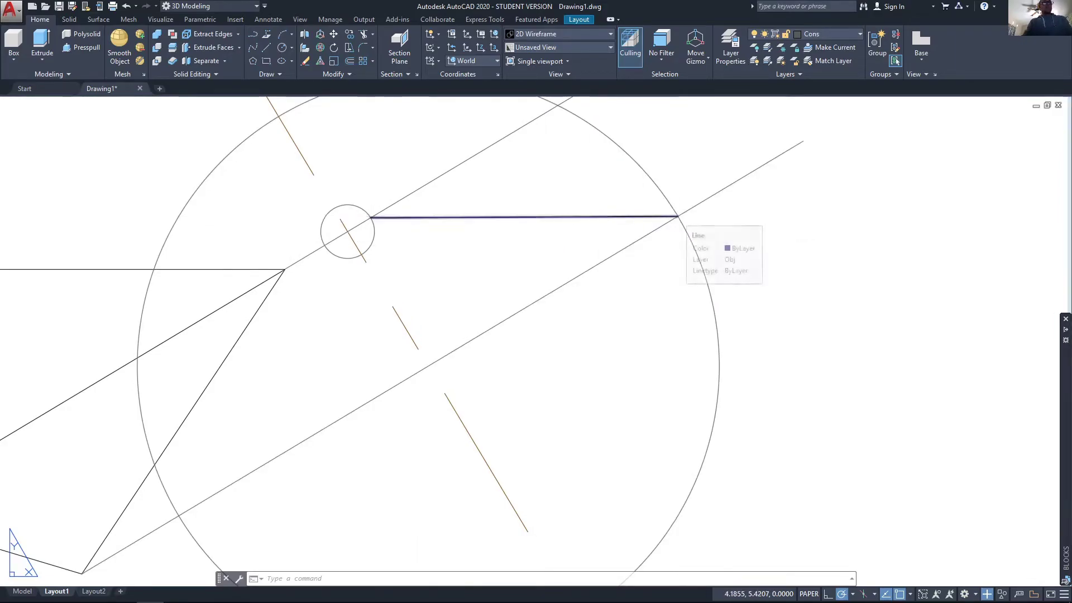
pyautogui.hotkey('alt', 'Tab')
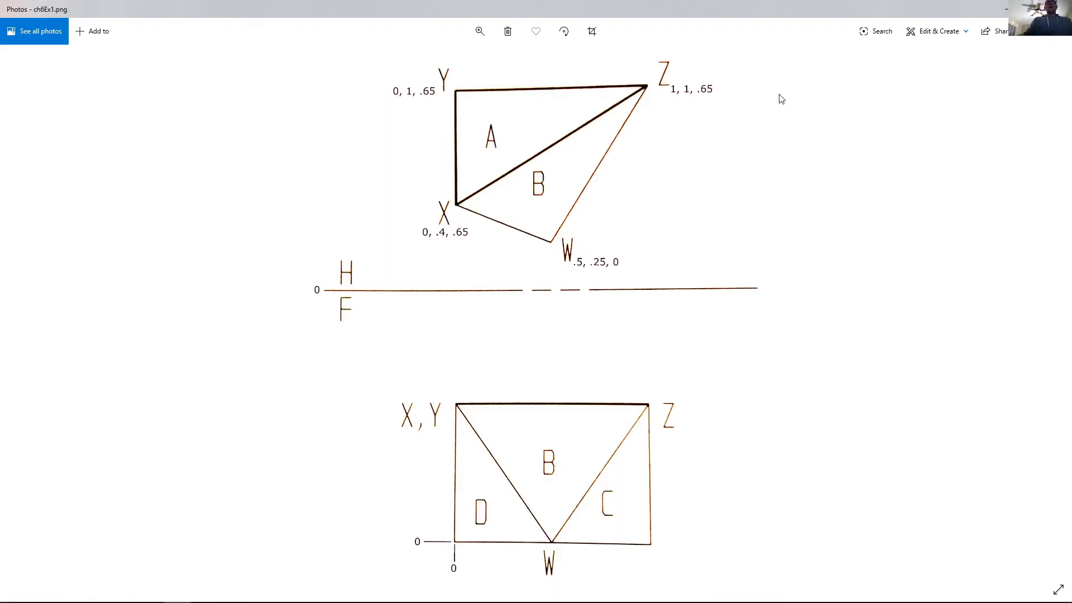
# Step: Return from the ch6Ex1.png sketch to the AutoCAD layout
pyautogui.hotkey('alt', 'Tab')
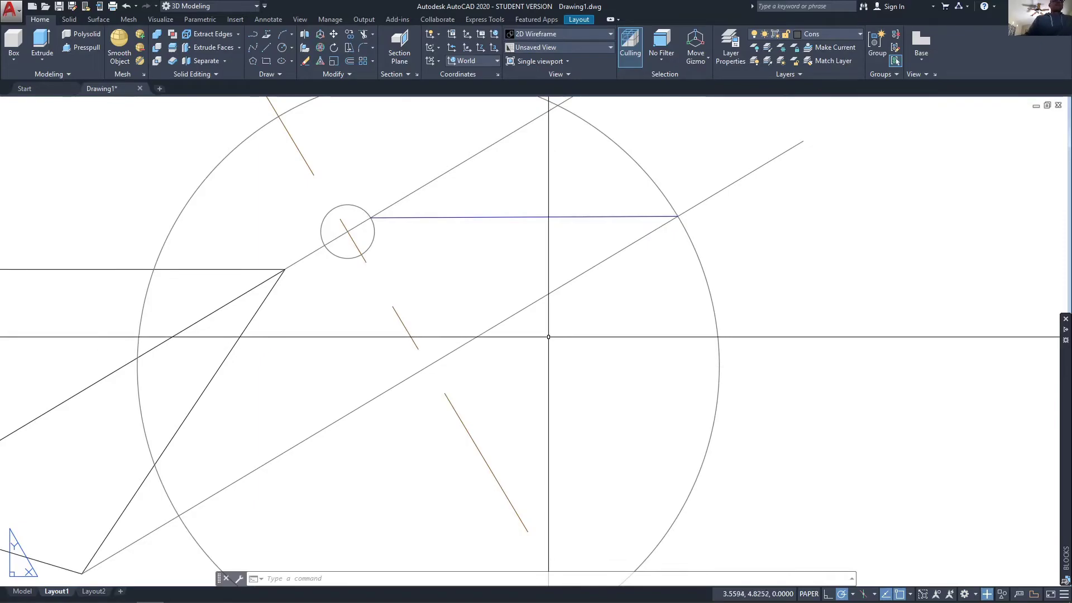
# Step: Offset the blue horizontal line 0.5 downward
pyautogui.press('Return')
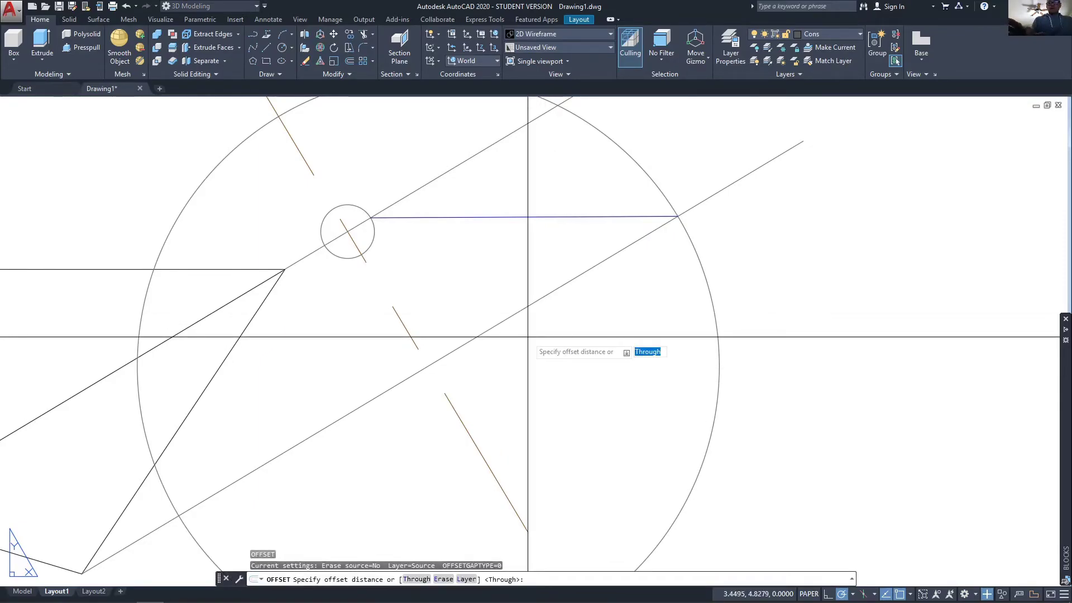
pyautogui.press('Return')
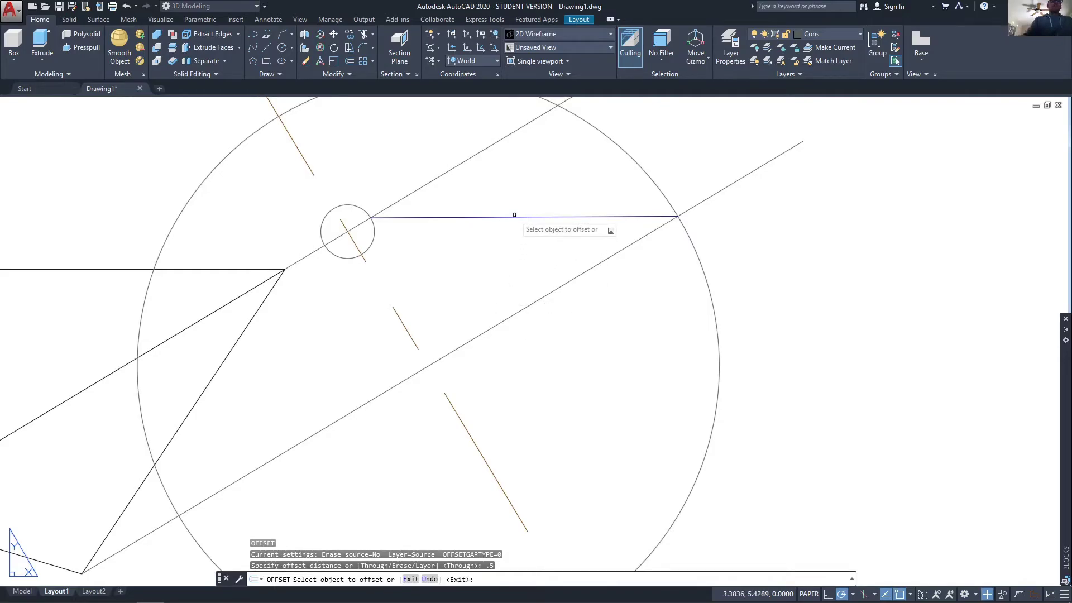
pyautogui.click(517, 216)
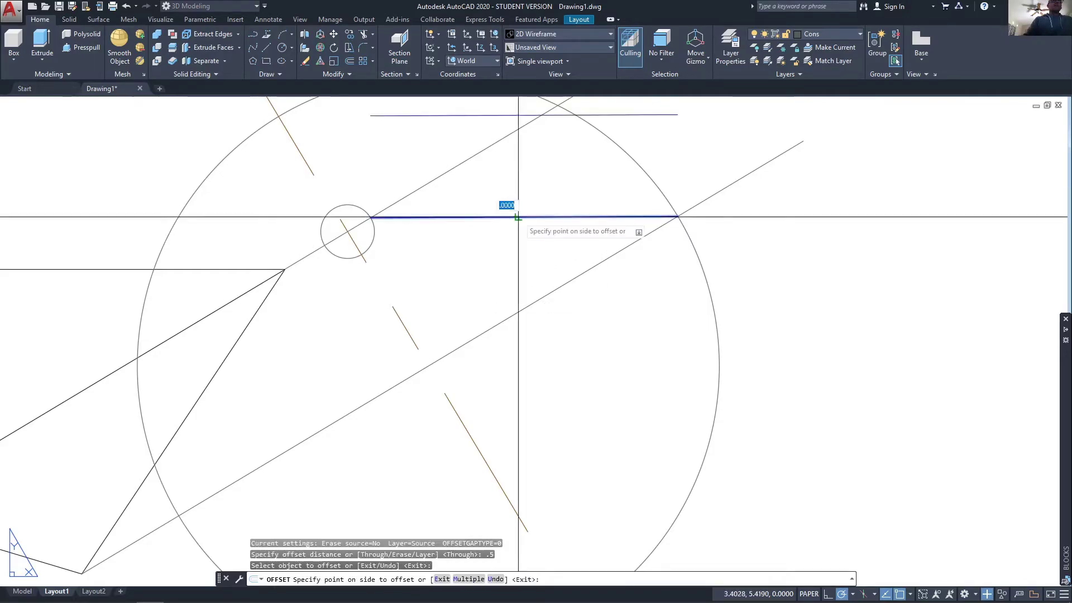
pyautogui.click(525, 343)
pyautogui.press('Return')
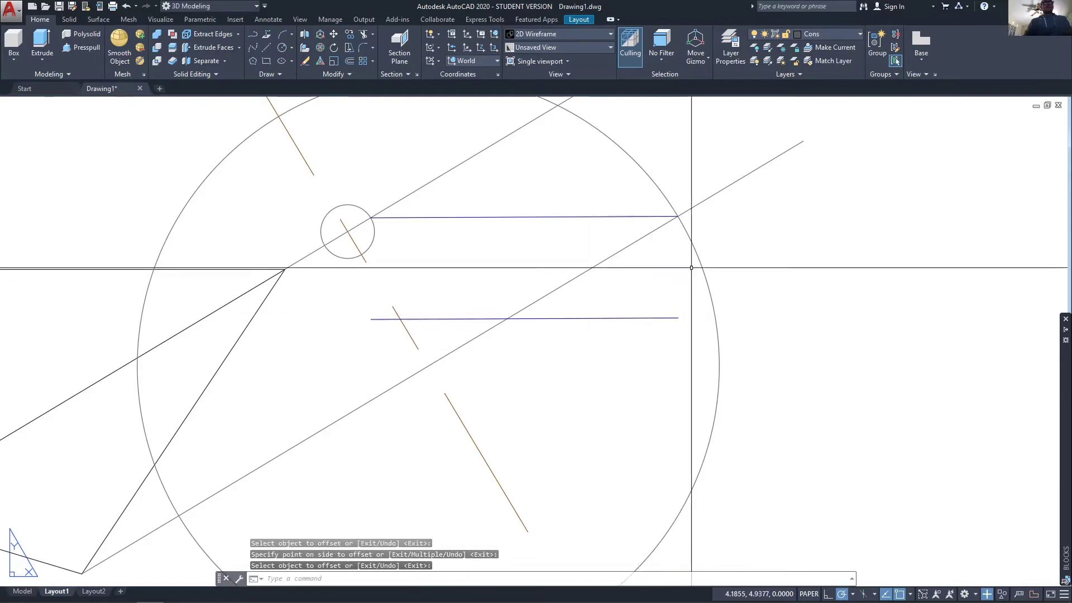
# Step: Erase the large and small construction circles
pyautogui.click(695, 247)
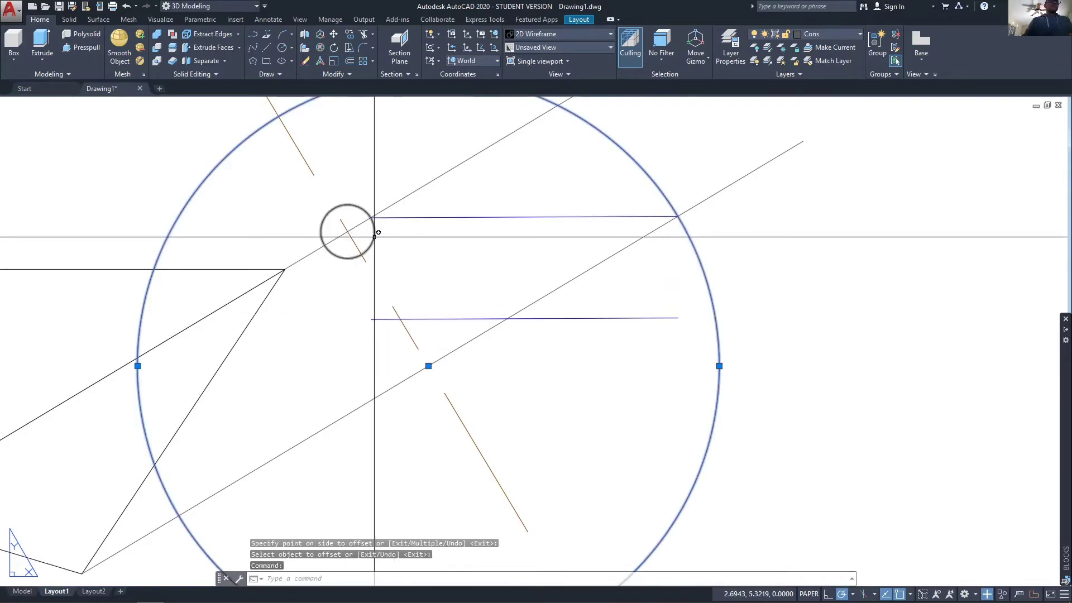
pyautogui.click(374, 233)
pyautogui.press('Delete')
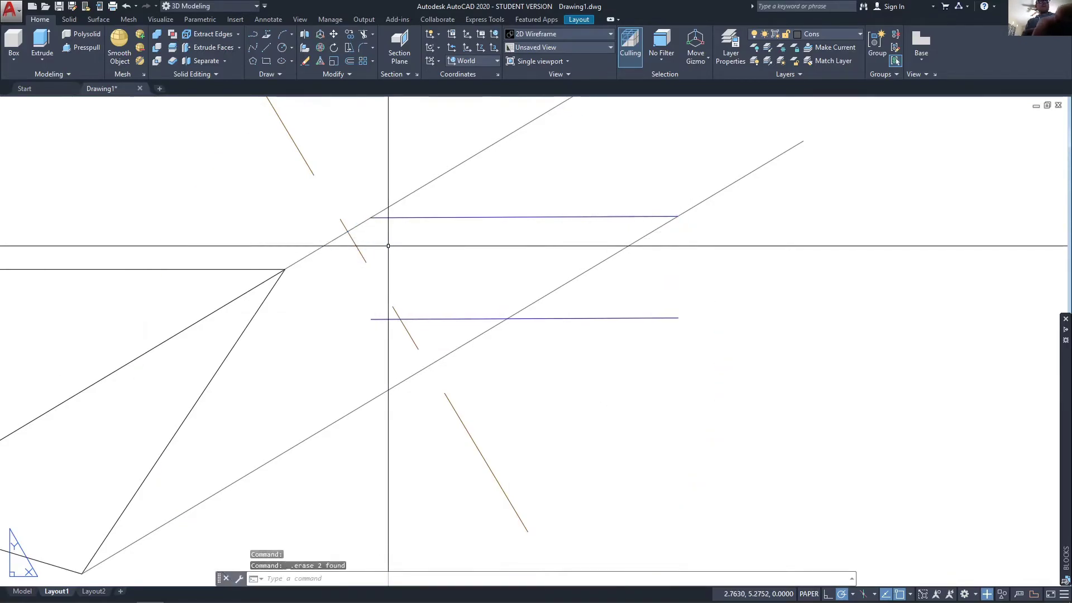
# Step: Move the lower offset line onto the Phantom layer
pyautogui.scroll(-2, 534, 378)
pyautogui.scroll(-2, 533, 378)
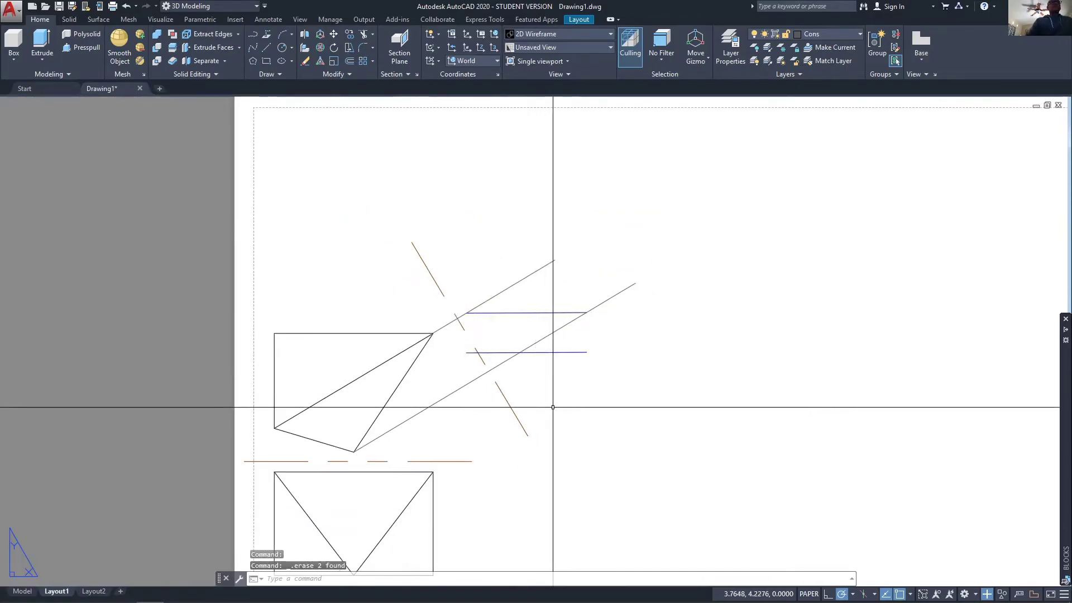
pyautogui.click(567, 353)
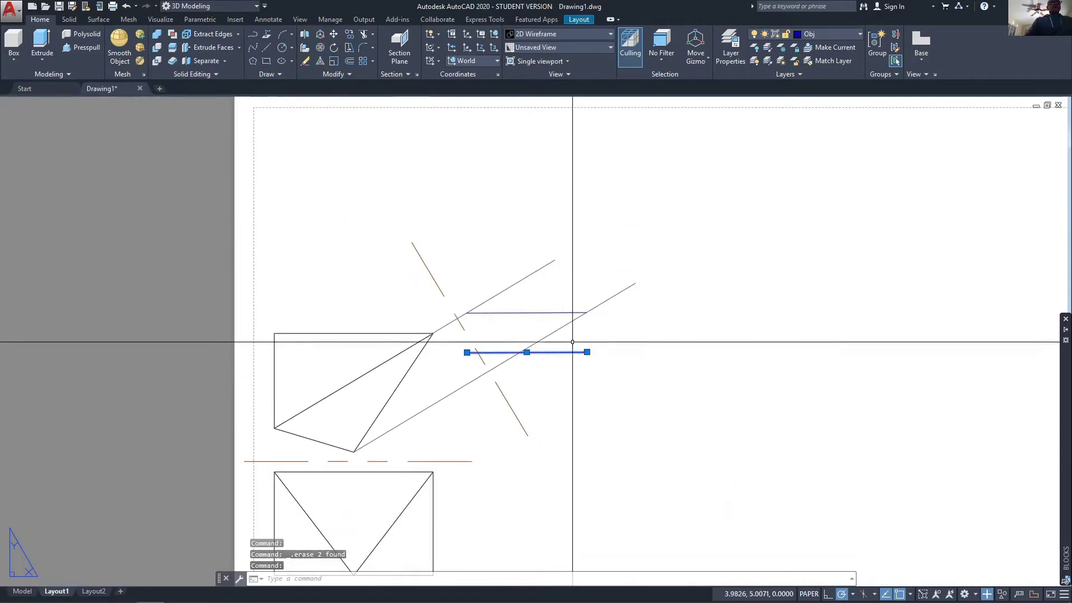
pyautogui.click(836, 36)
pyautogui.click(823, 236)
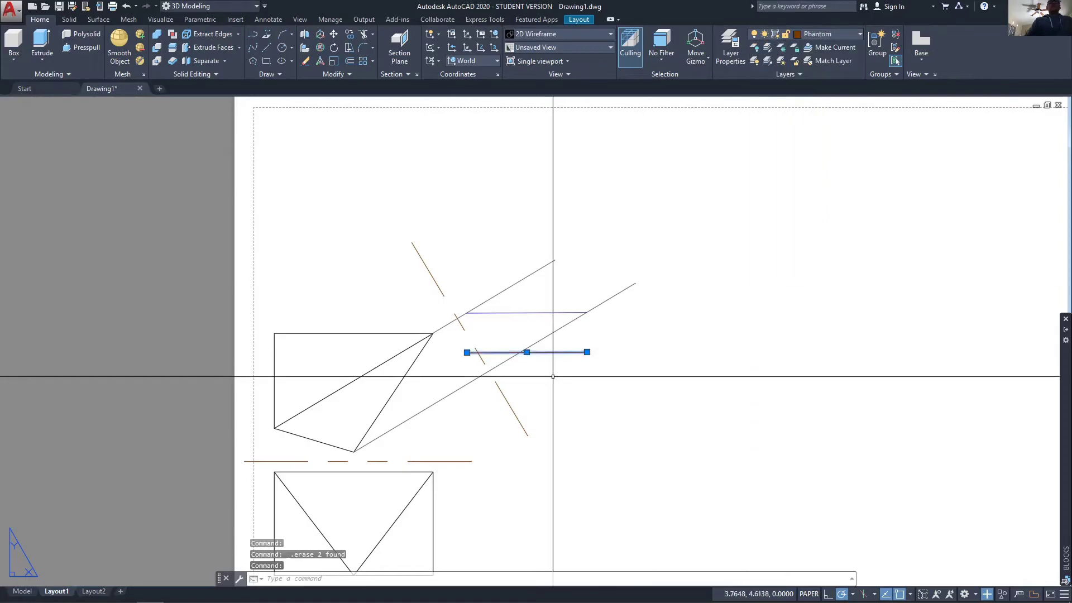
# Step: Lengthen the Phantom line from its right end toward the rectangle's corner
pyautogui.click(587, 352)
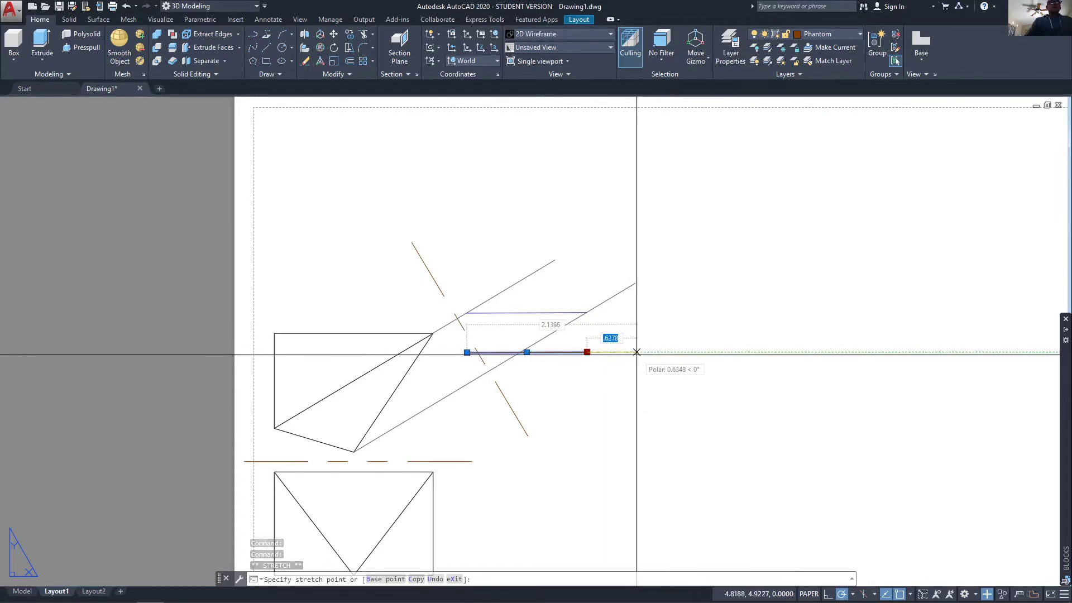
pyautogui.scroll(5, 643, 352)
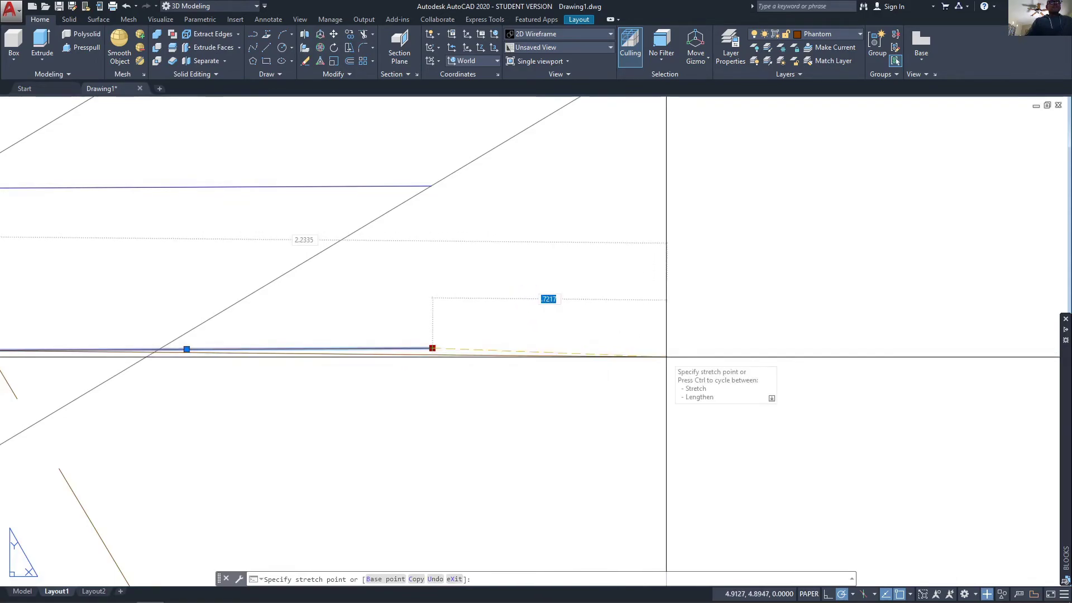
pyautogui.press('Escape')
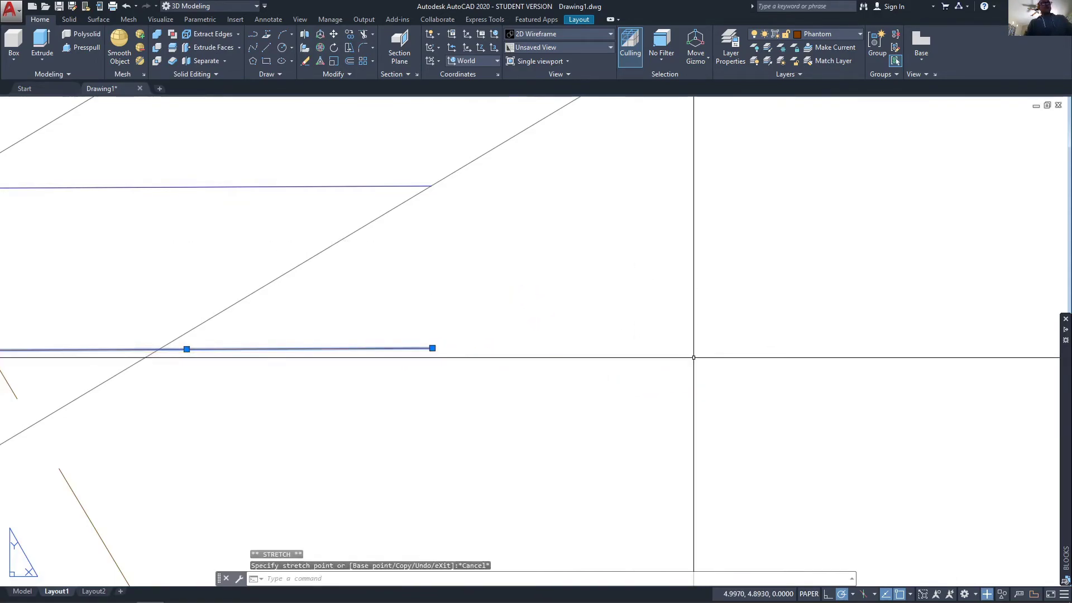
pyautogui.scroll(-2, 337, 402)
pyautogui.moveTo(307, 371); pyautogui.dragTo(644, 345, button='middle')
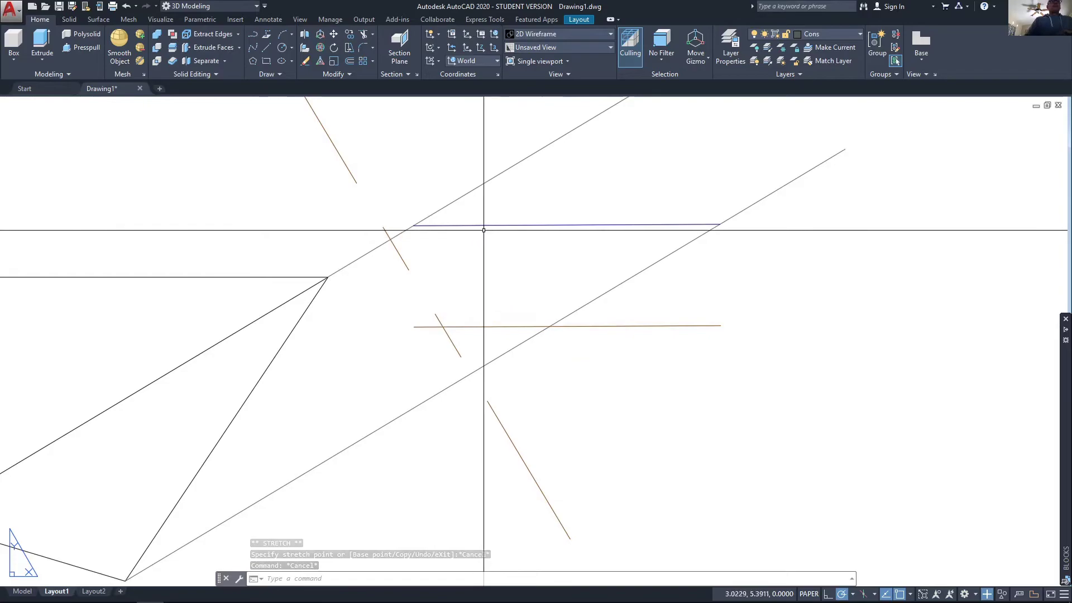
pyautogui.scroll(-4, 487, 281)
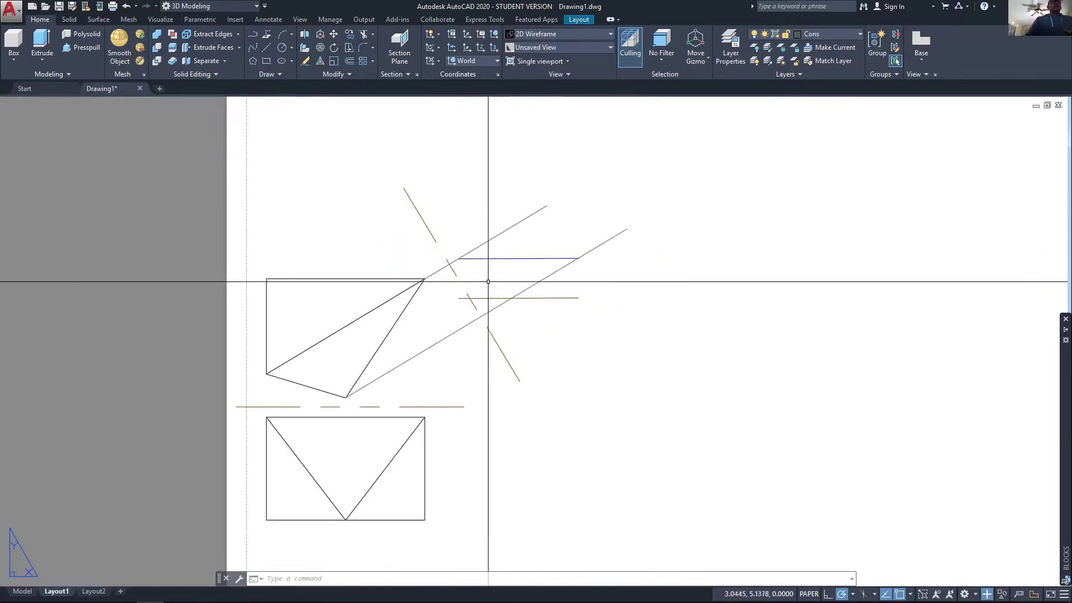
pyautogui.click(529, 299)
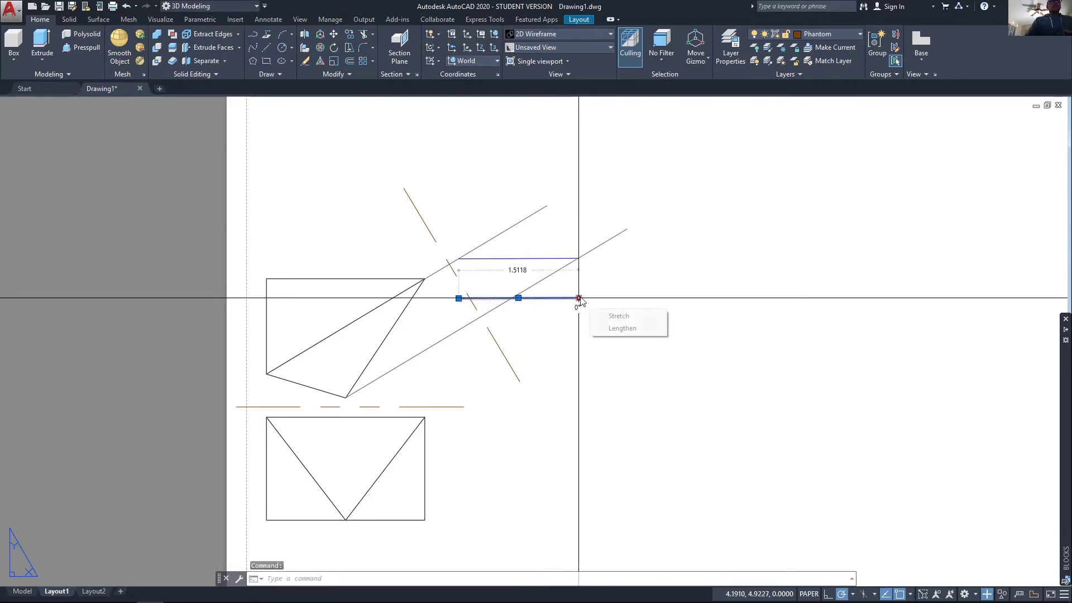
pyautogui.click(615, 328)
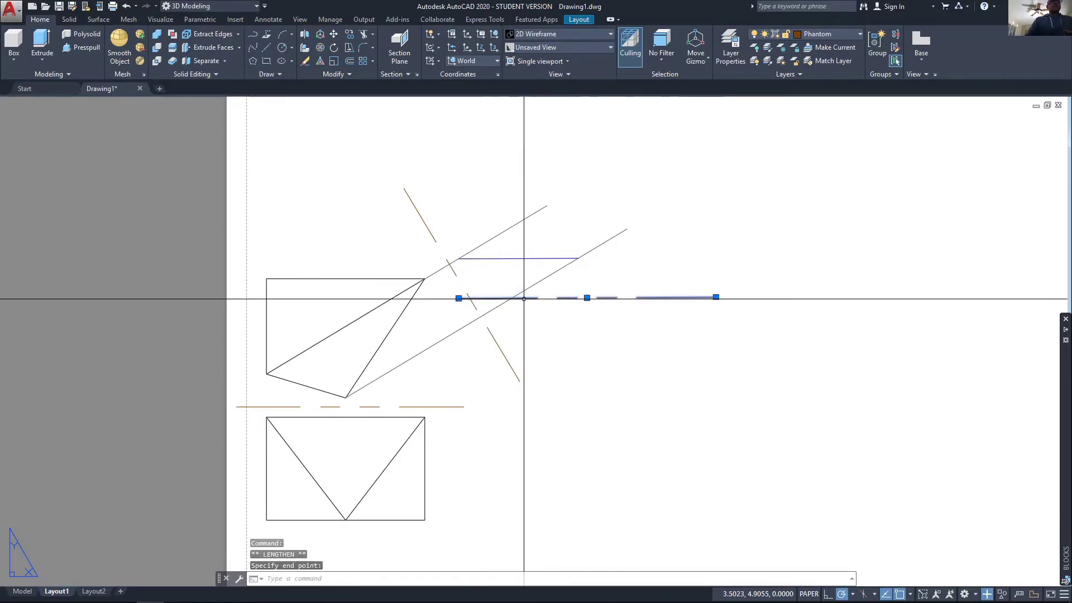
pyautogui.click(488, 282)
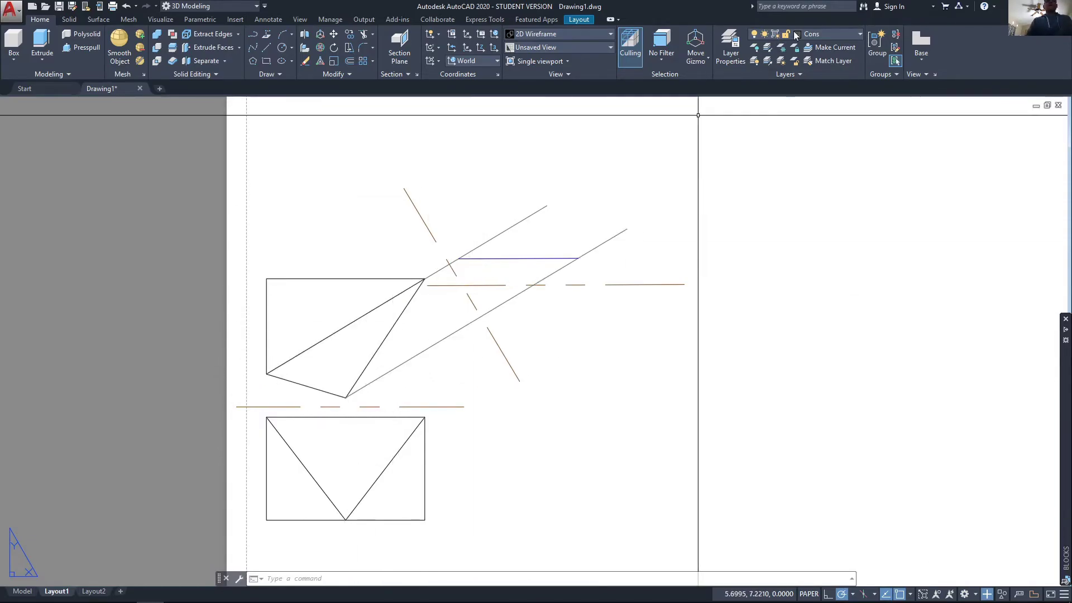
# Step: Draw a circle centred on the triangle's lower vertex, radius to the perpendicular point
pyautogui.write('c')
pyautogui.press('Return')
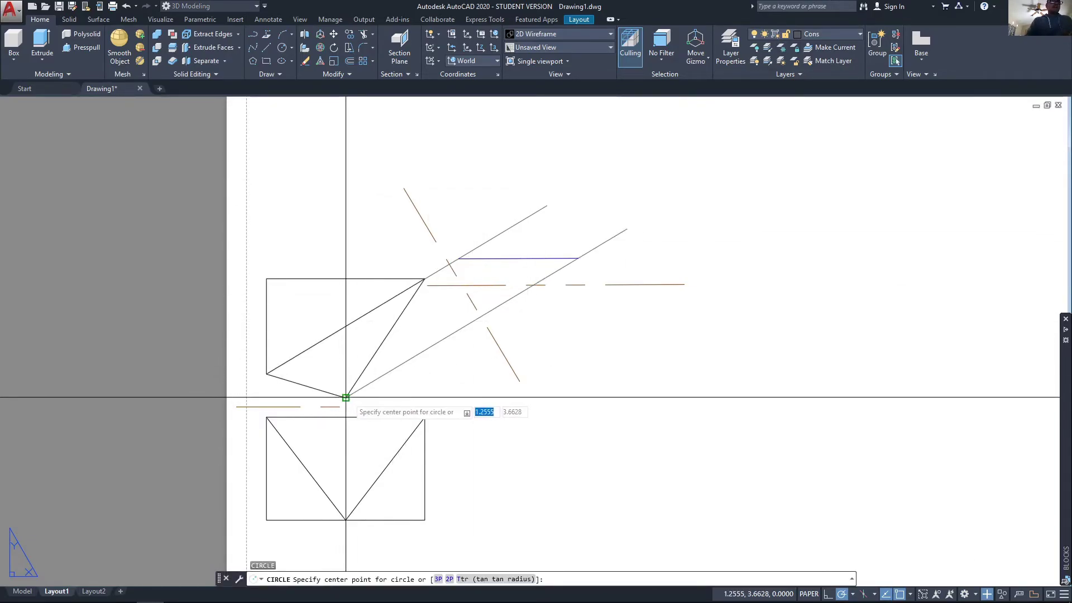
pyautogui.click(345, 398)
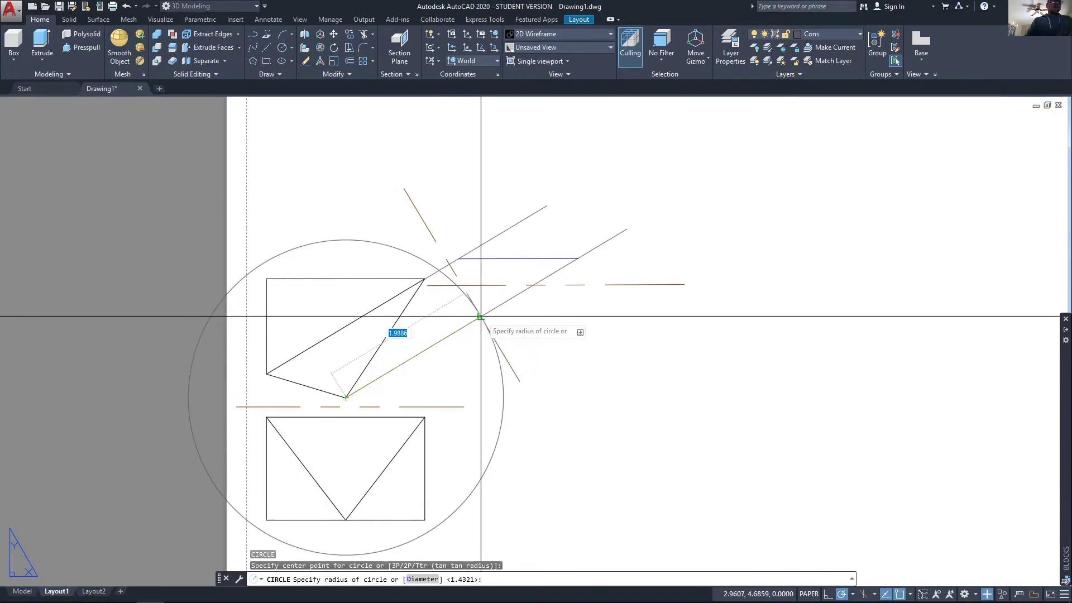
pyautogui.click(480, 317)
pyautogui.click(504, 383)
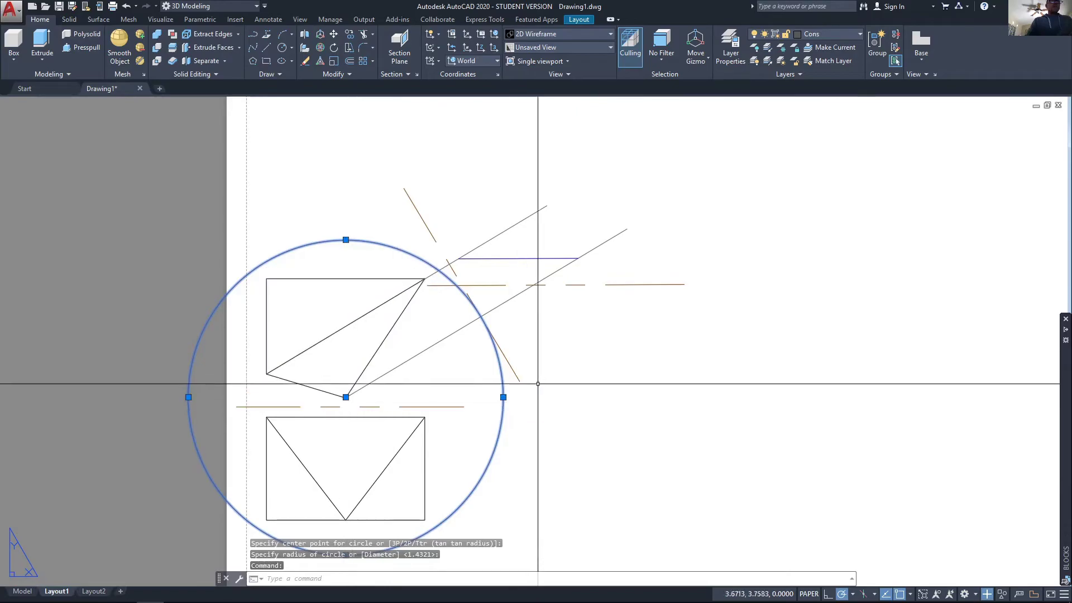
# Step: Draw a vertical line from the blue line's right end to the Phantom line, then lengthen it downward
pyautogui.write('l')
pyautogui.press('Return')
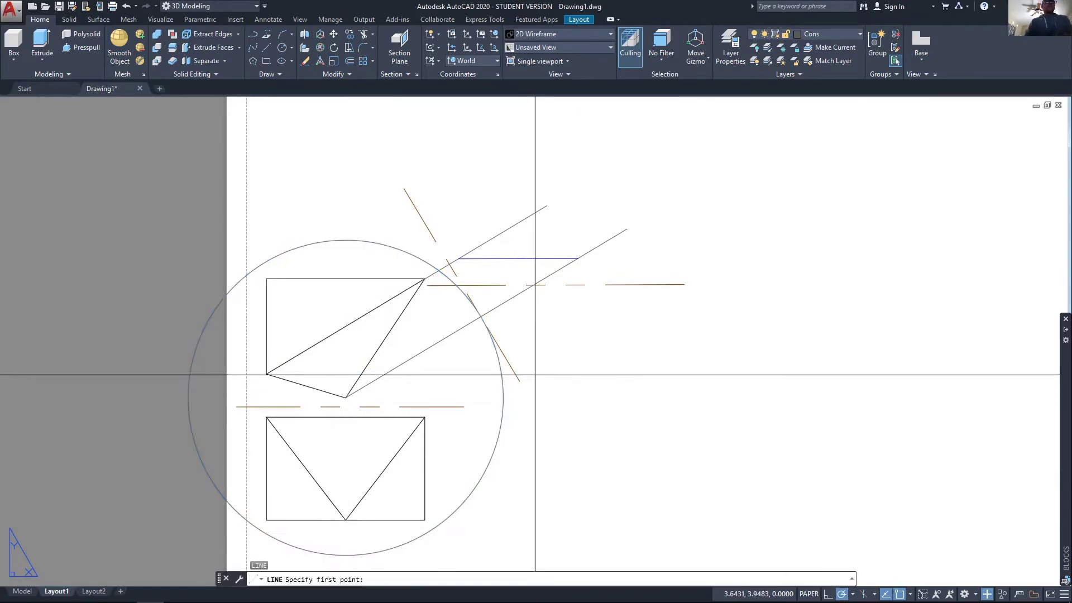
pyautogui.click(578, 258)
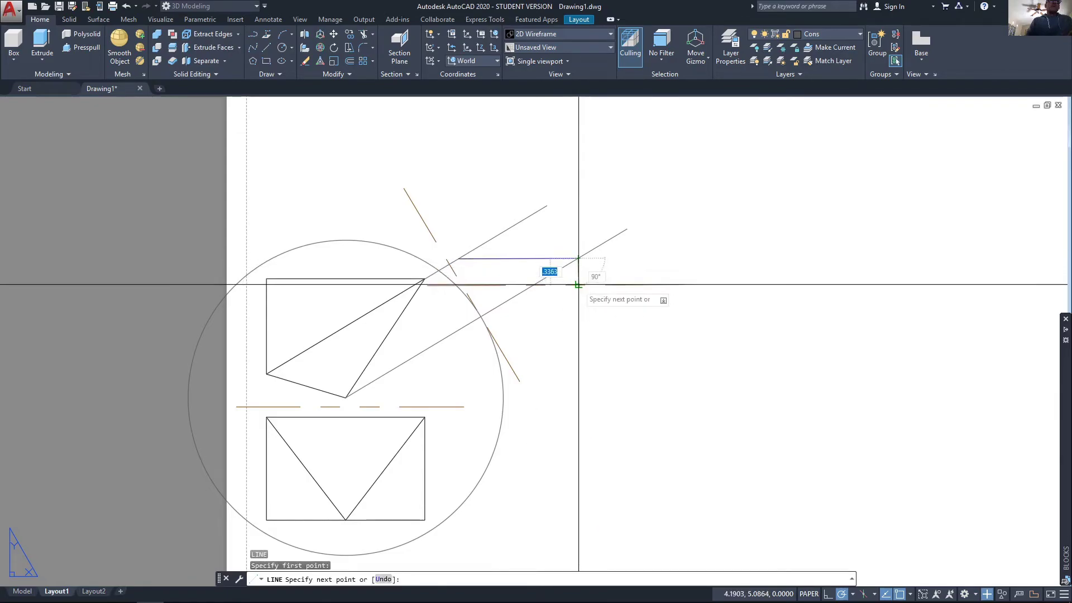
pyautogui.click(578, 285)
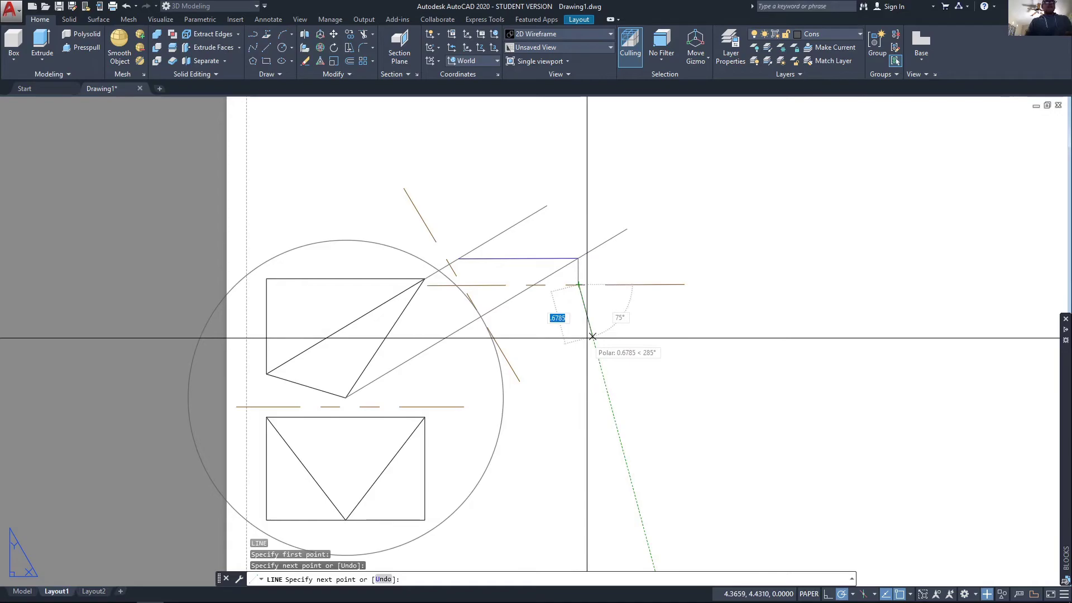
pyautogui.press('Return')
pyautogui.click(578, 276)
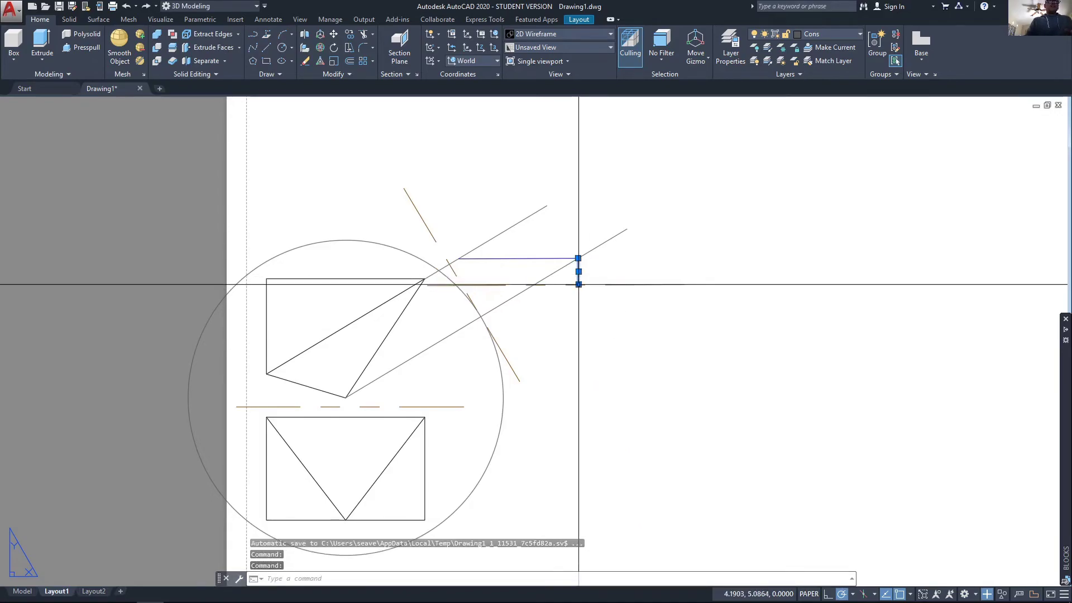
pyautogui.click(620, 317)
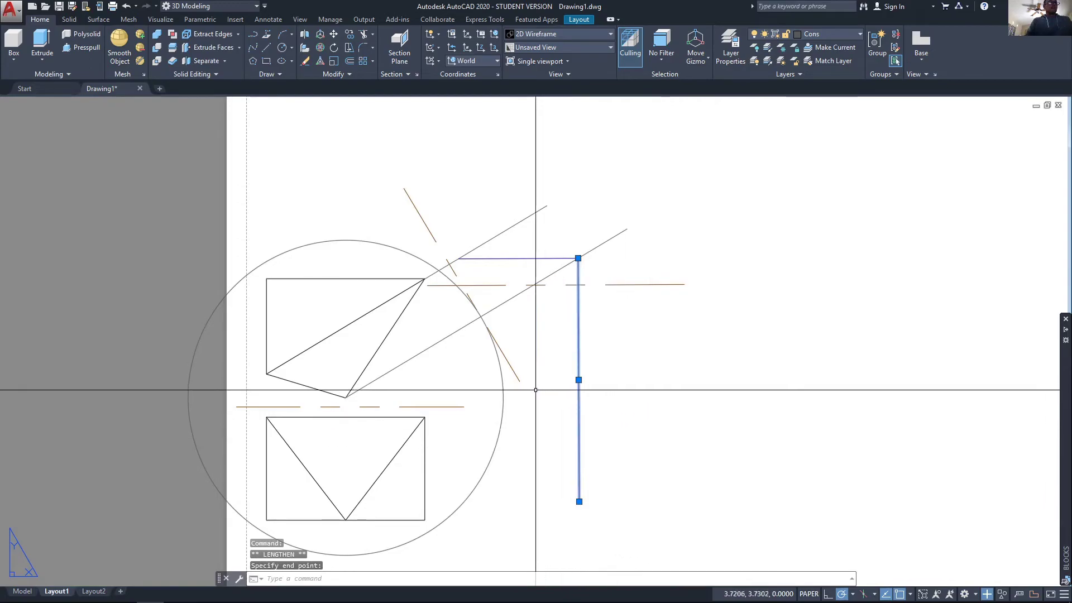
pyautogui.press('Escape')
# Step: Recentre the circle where the vertical line meets the Phantom line
pyautogui.click(503, 399)
pyautogui.click(346, 397)
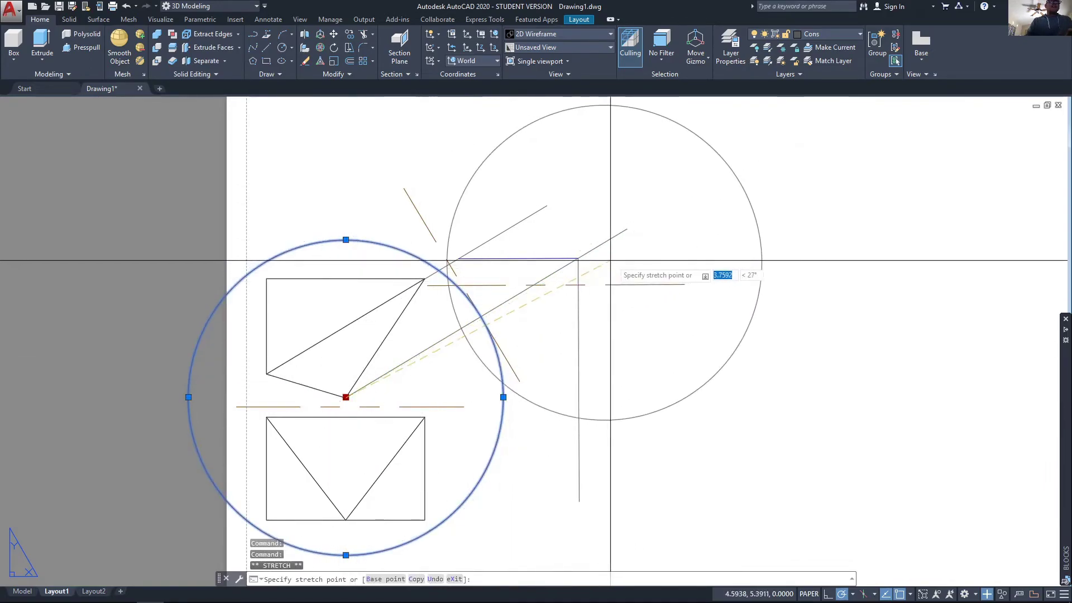
pyautogui.click(579, 284)
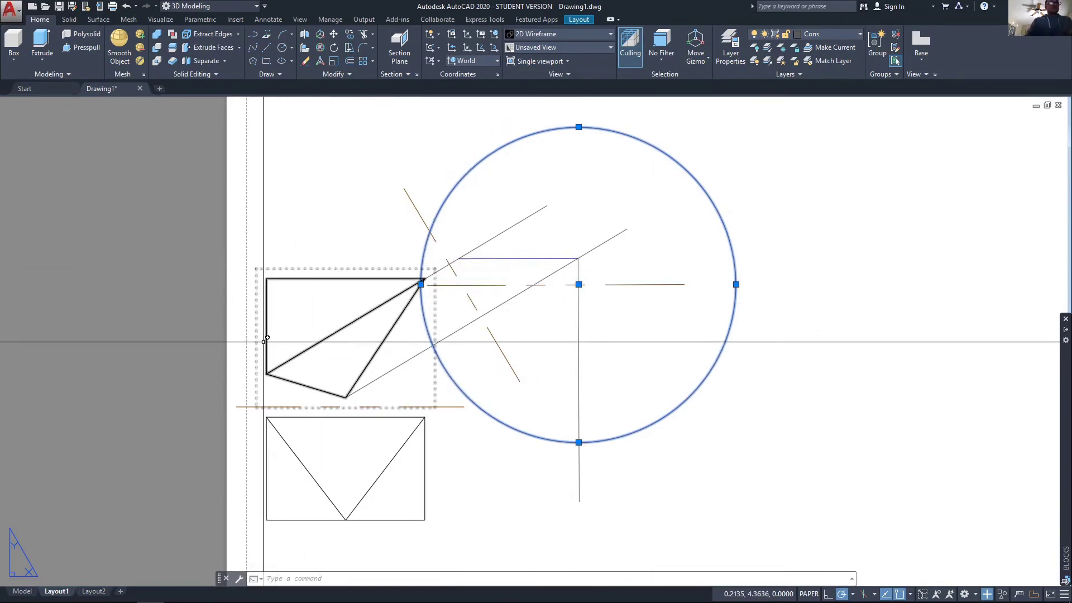
# Step: Draw another circle centred on the triangle's left vertex, radius to the intersection point
pyautogui.press('Return')
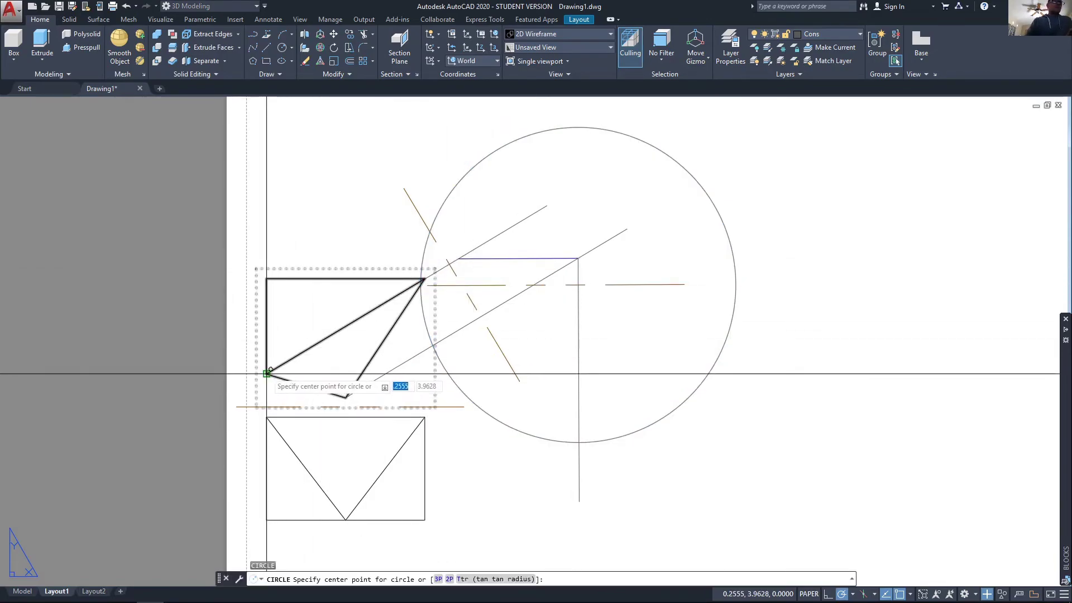
pyautogui.click(267, 374)
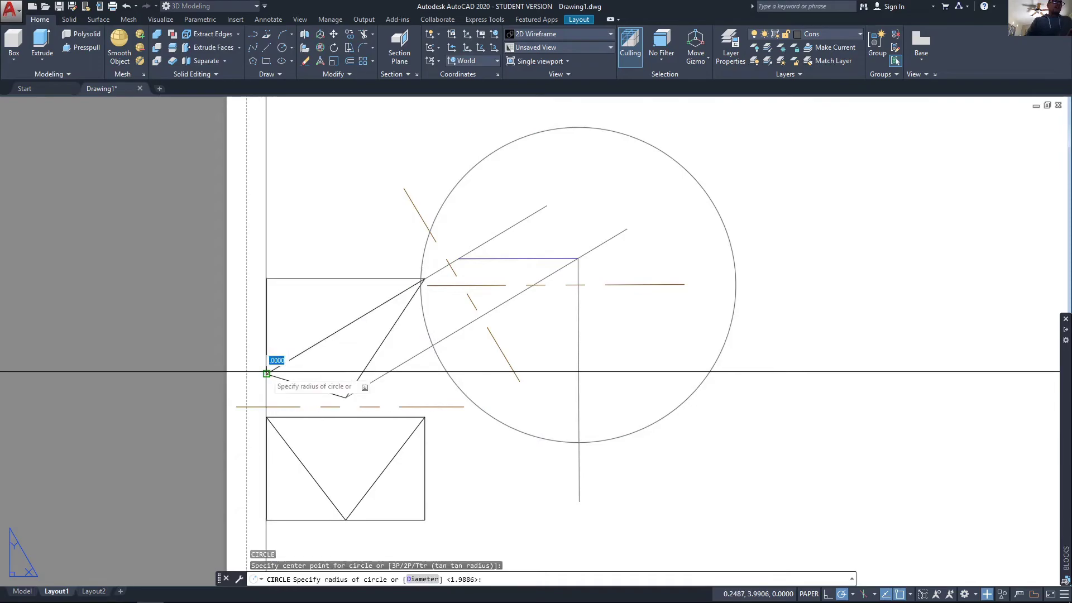
pyautogui.click(451, 263)
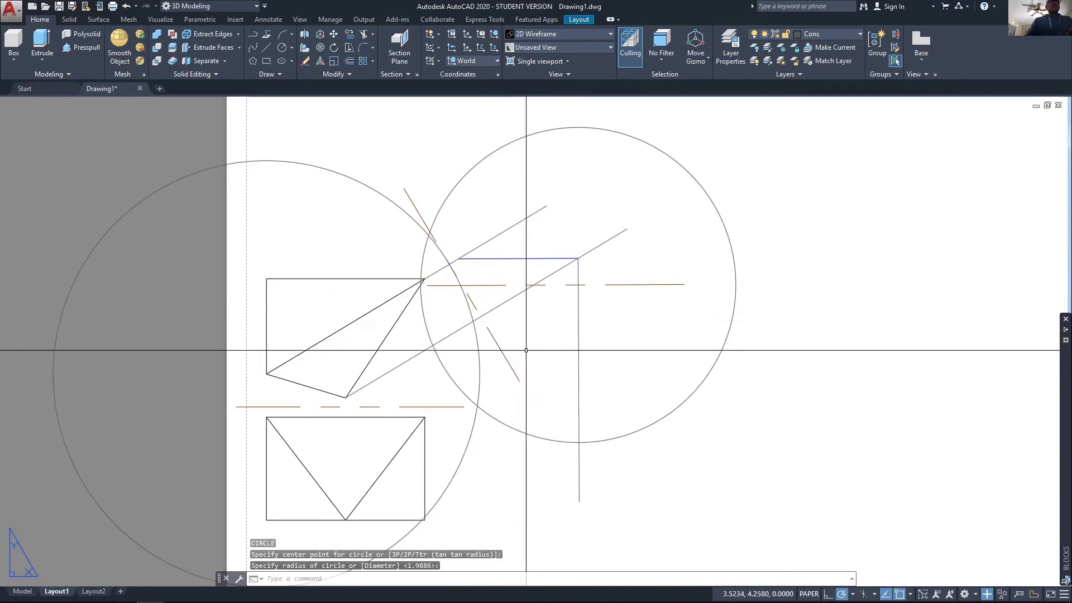
# Step: Copy the vertical projector line from the edge's right end to its left end
pyautogui.click(578, 322)
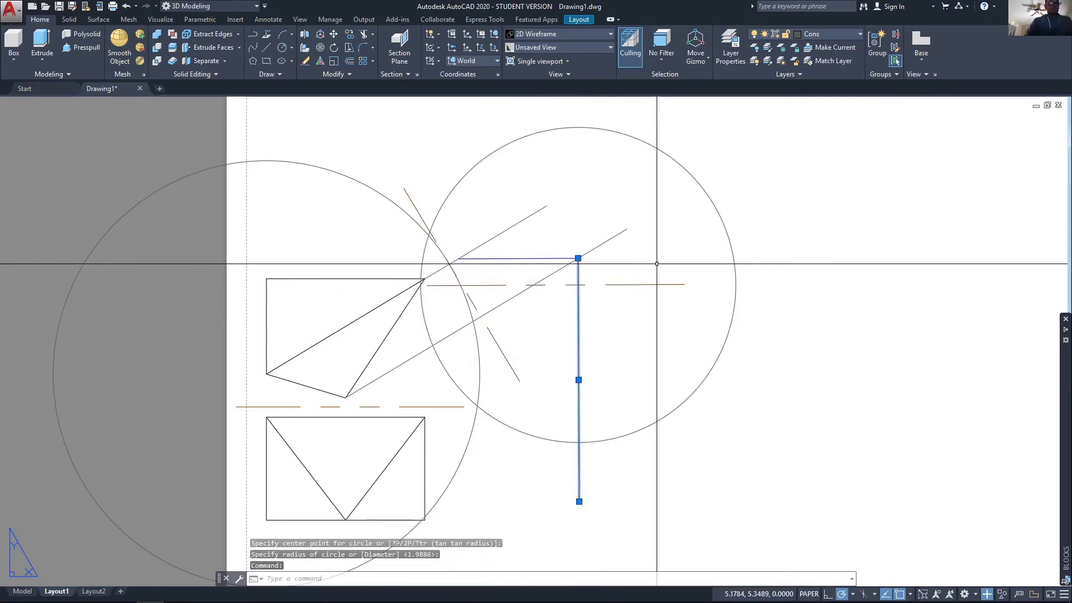
pyautogui.write('co')
pyautogui.press('Return')
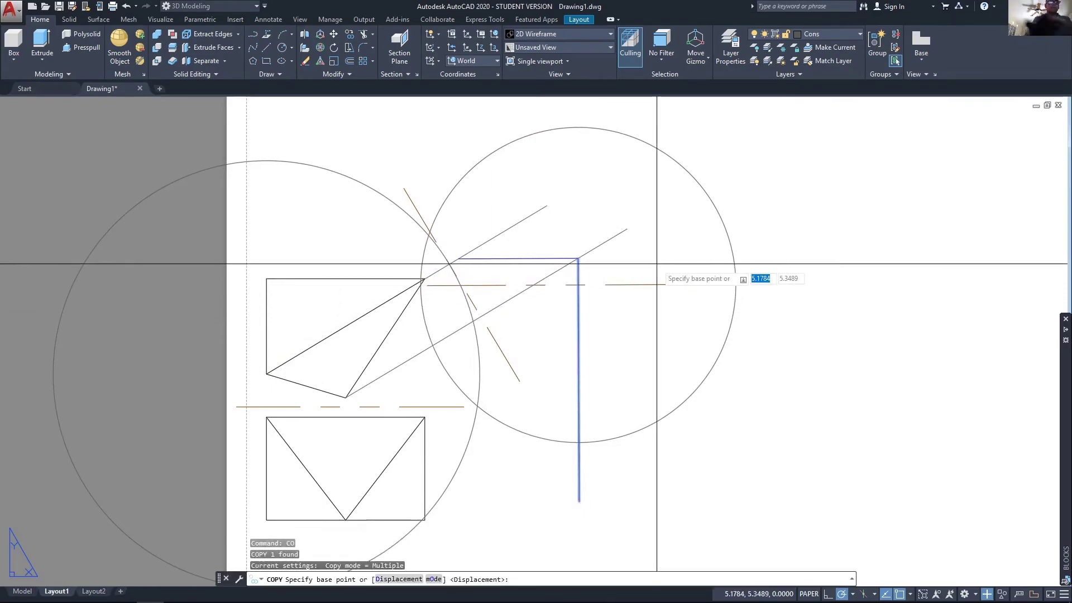
pyautogui.click(579, 258)
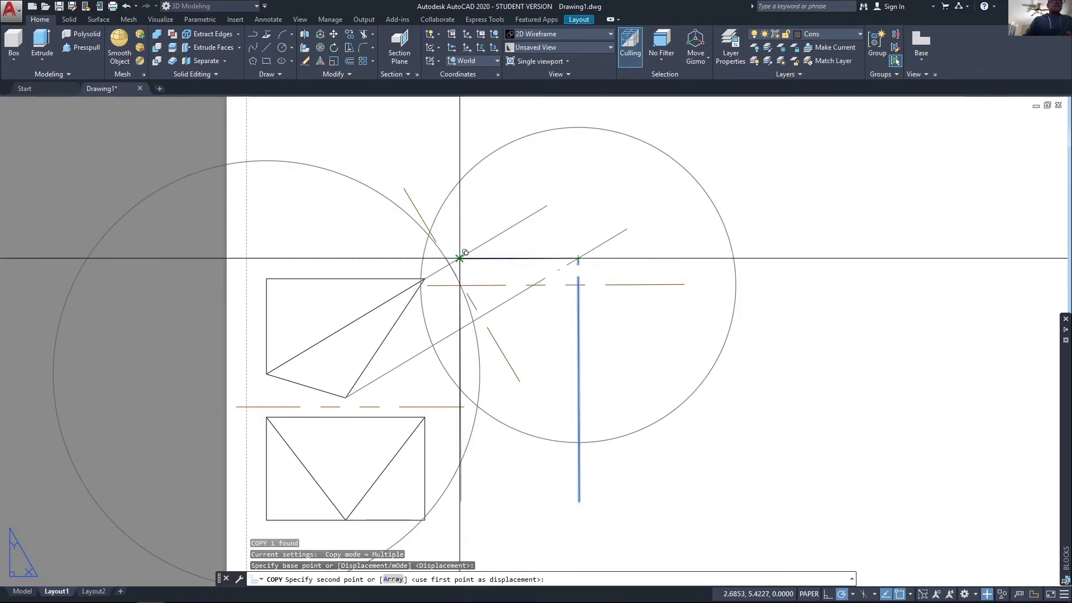
pyautogui.click(459, 258)
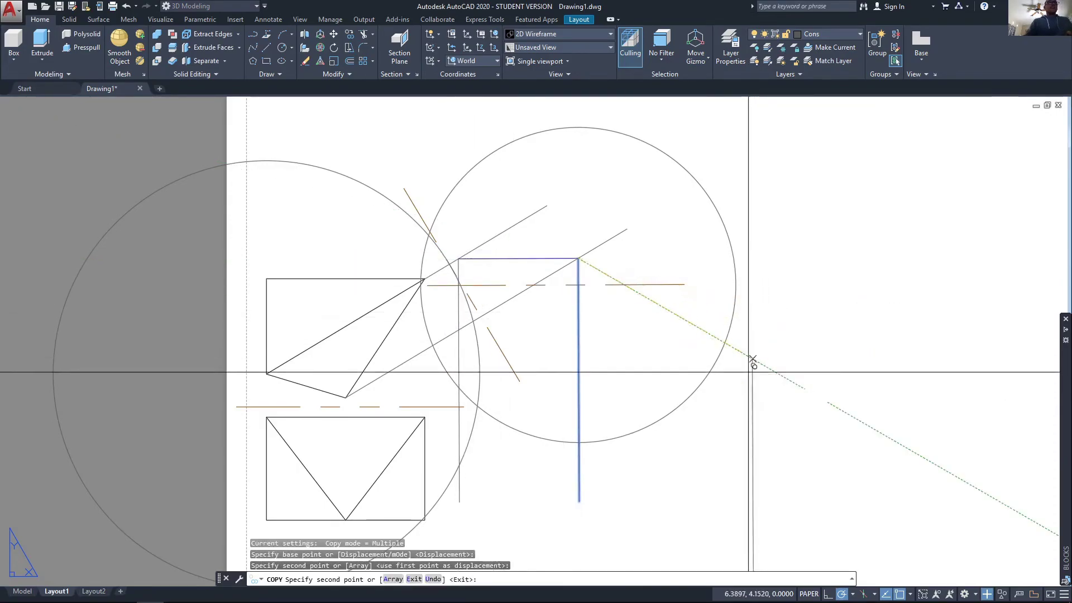
pyautogui.press('Return')
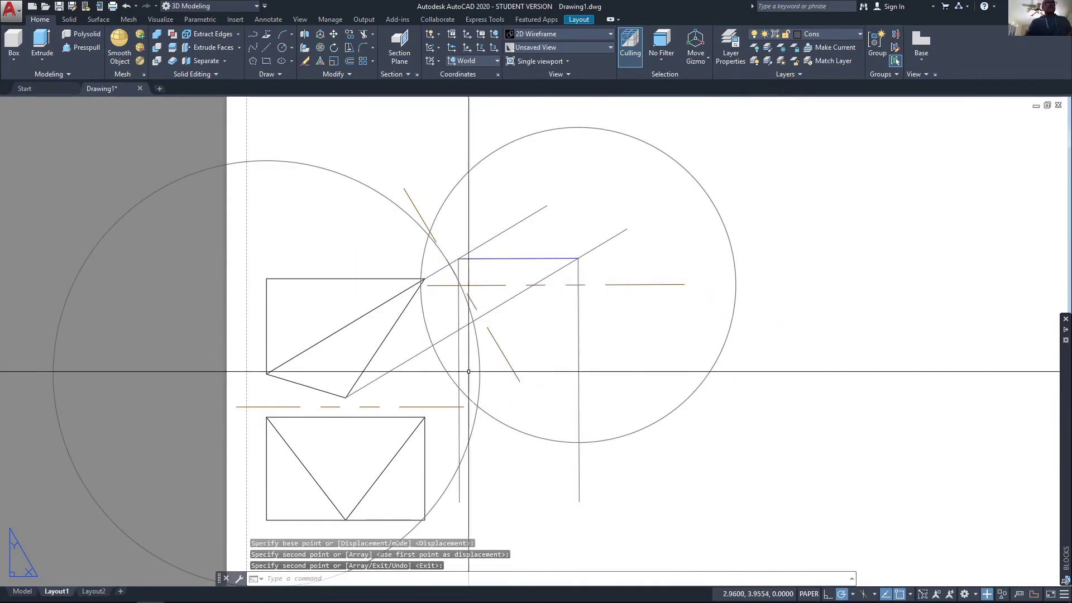
# Step: Recentre the large left circle where the copied projector meets the Phantom fold line
pyautogui.click(439, 500)
pyautogui.click(266, 373)
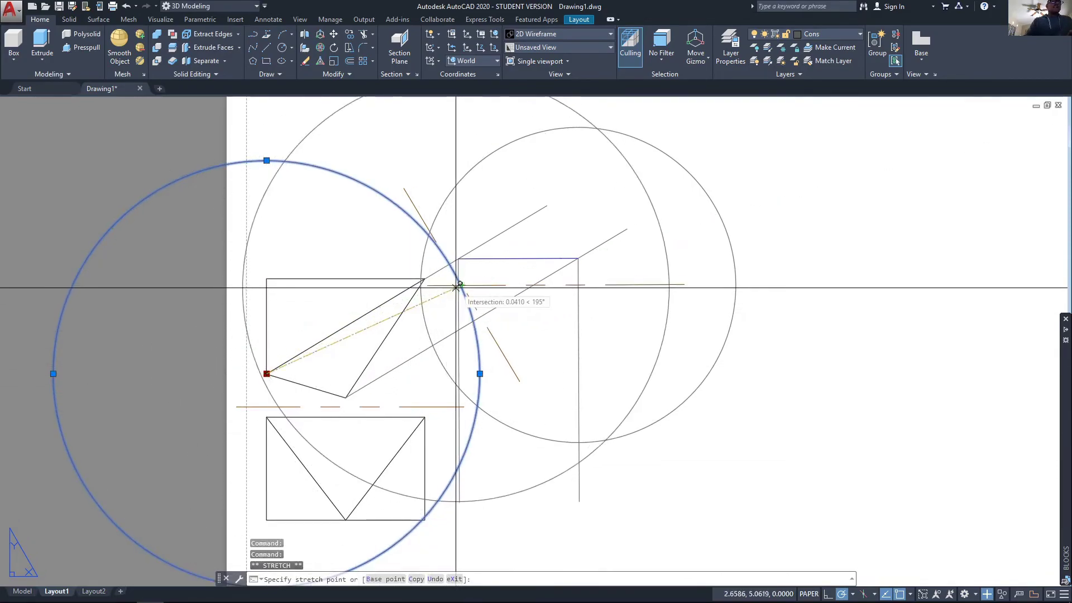
pyautogui.scroll(8, 458, 289)
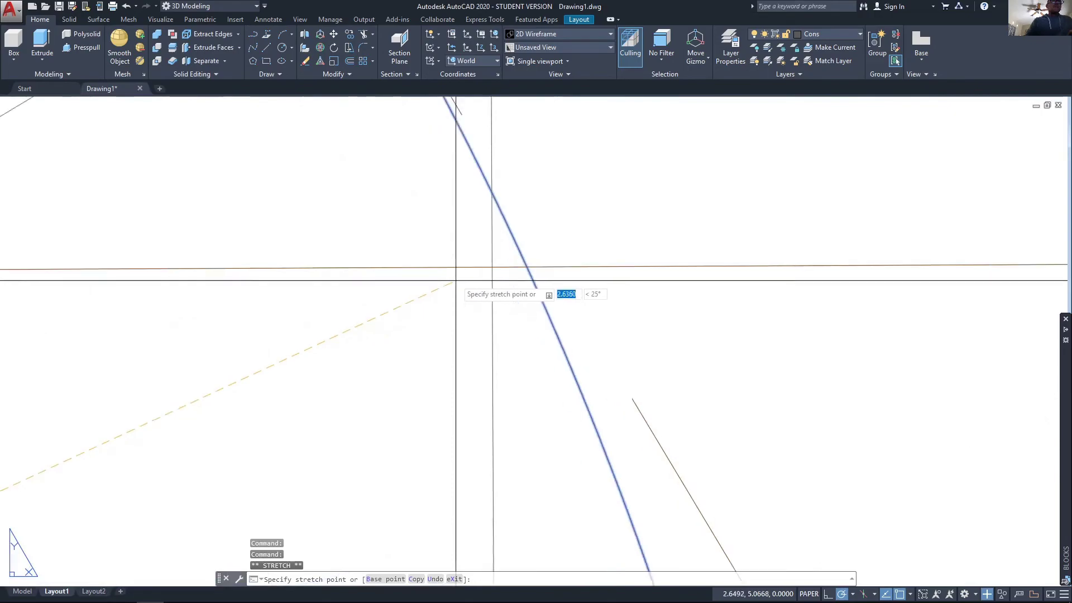
pyautogui.click(514, 259)
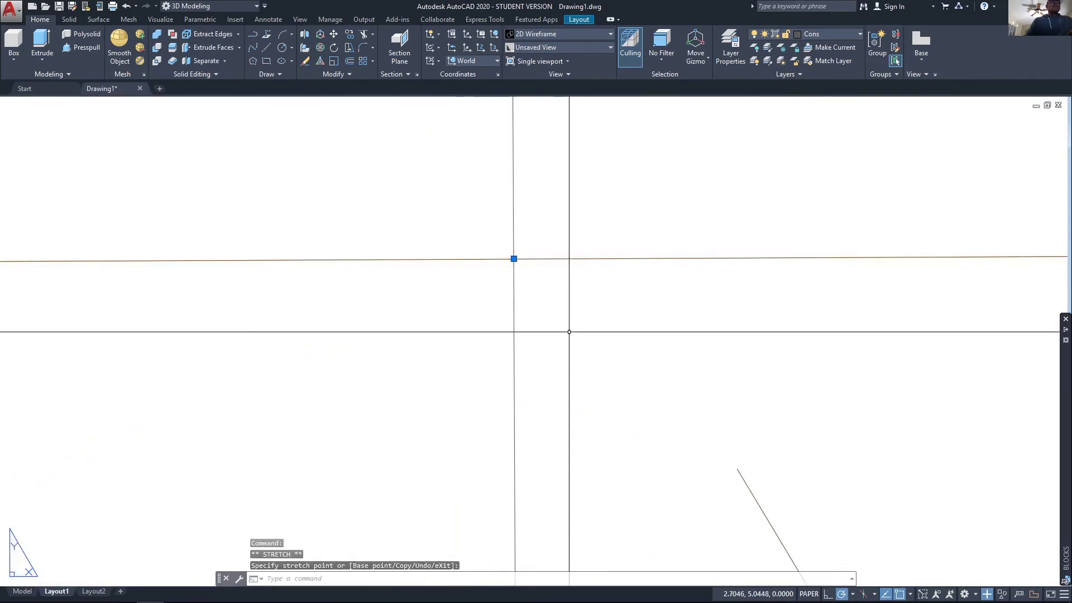
pyautogui.scroll(-5, 581, 313)
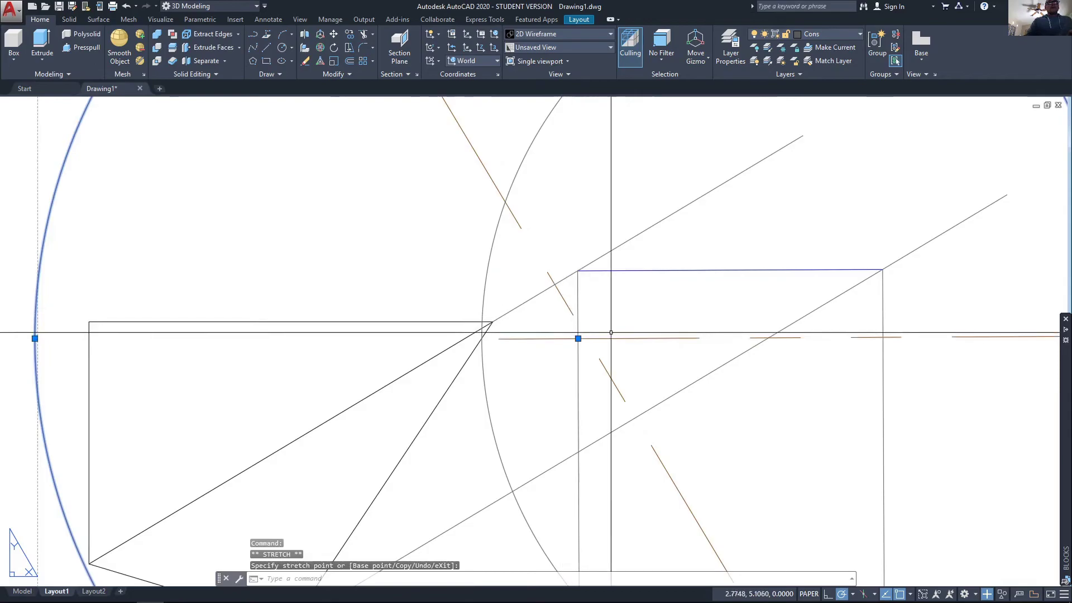
pyautogui.scroll(-5, 759, 364)
pyautogui.moveTo(759, 364); pyautogui.dragTo(722, 271, button='middle')
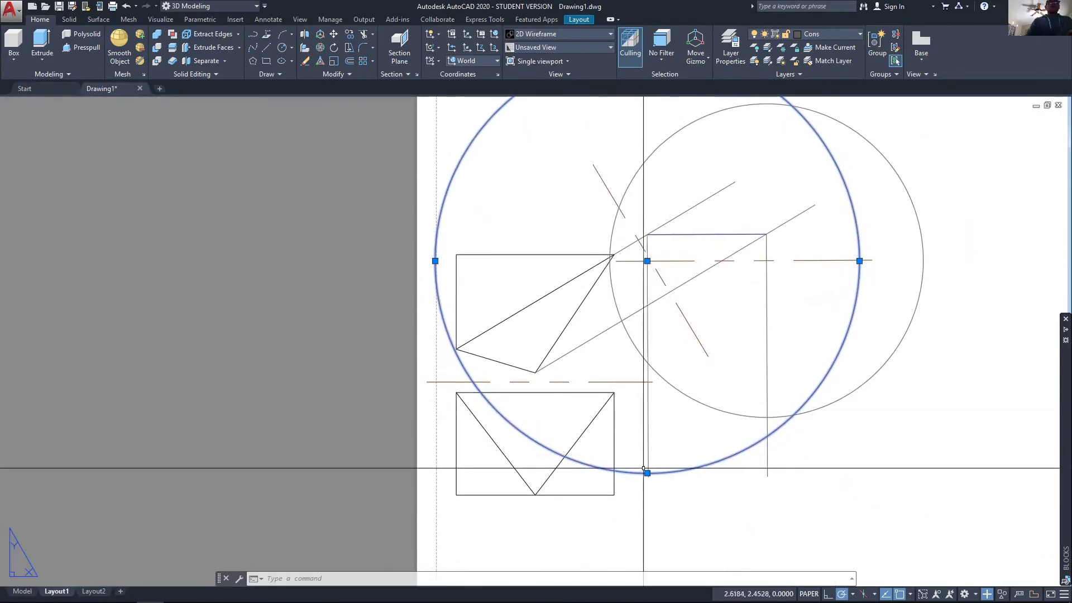
pyautogui.scroll(10, 645, 468)
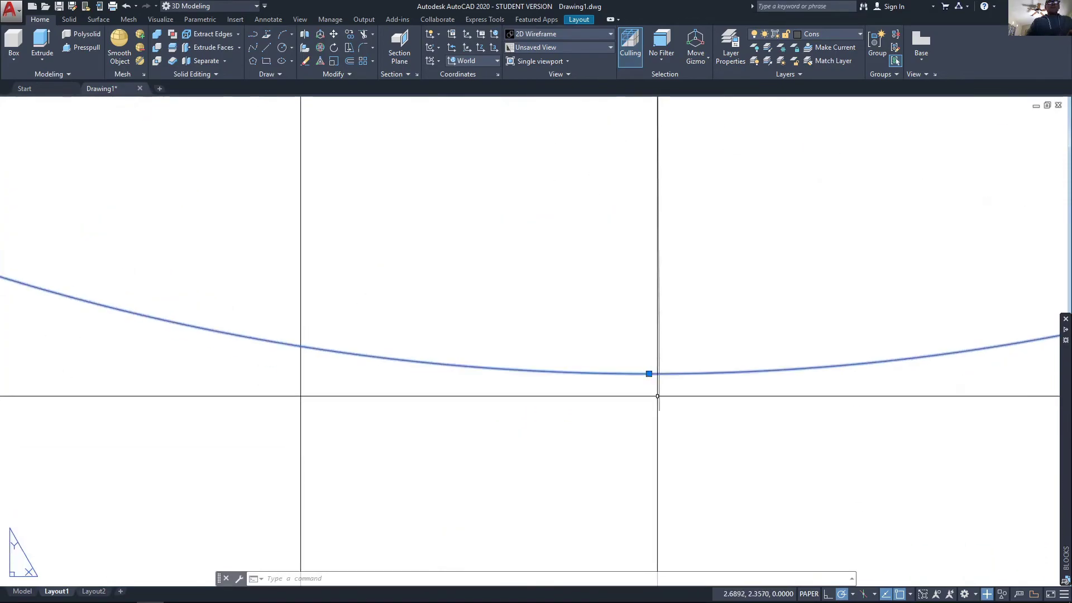
pyautogui.scroll(-8, 660, 373)
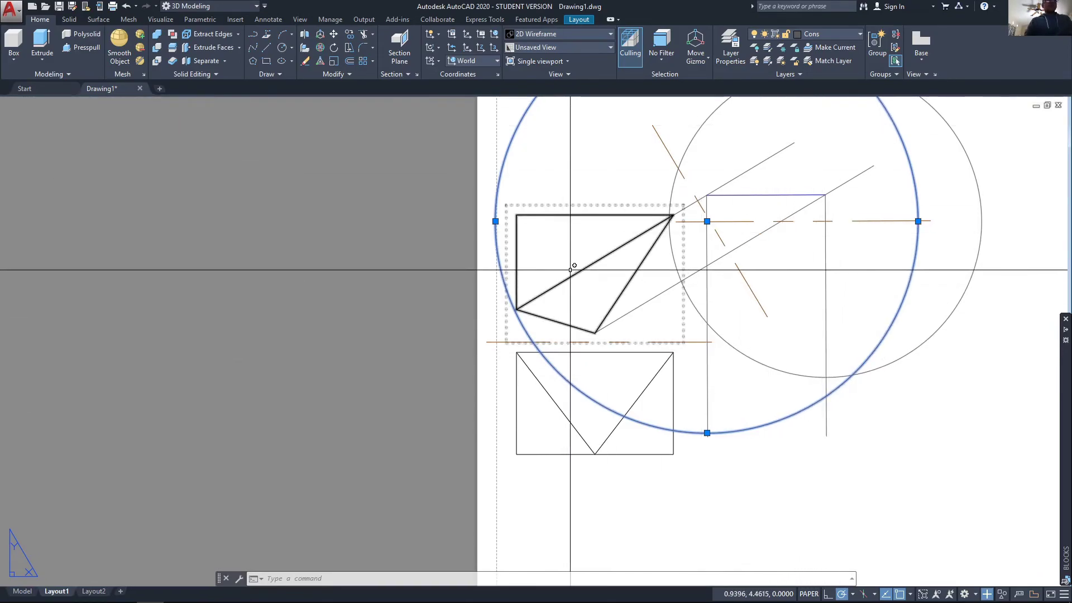
# Step: Draw a circle centred on the triangle apex with radius to the snapped intersection
pyautogui.write('c')
pyautogui.press('Return')
pyautogui.scroll(6, 677, 212)
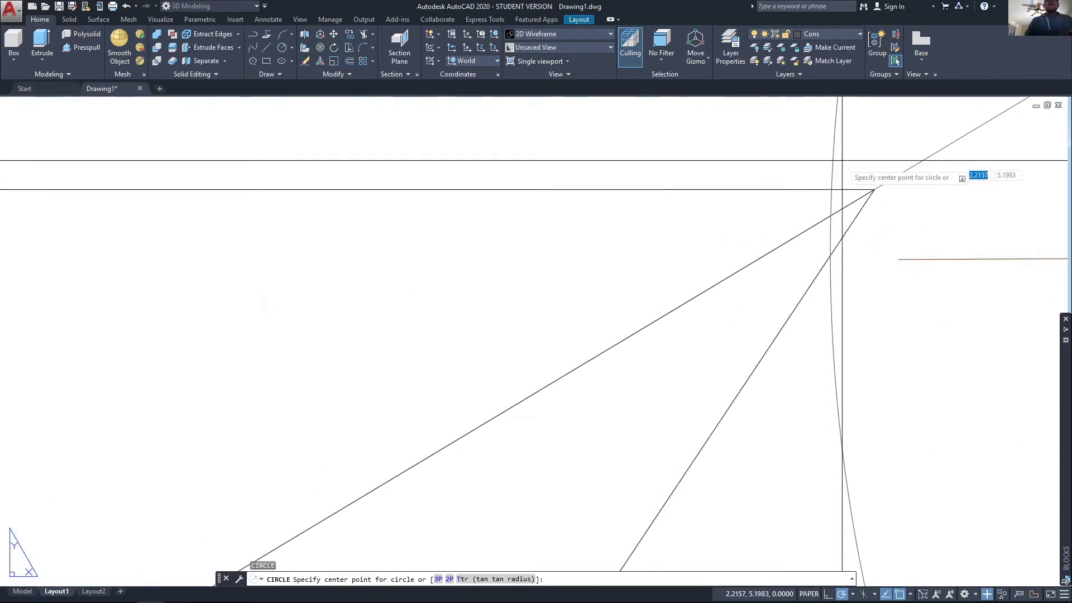
pyautogui.click(874, 190)
pyautogui.moveTo(711, 252); pyautogui.dragTo(441, 402, button='middle')
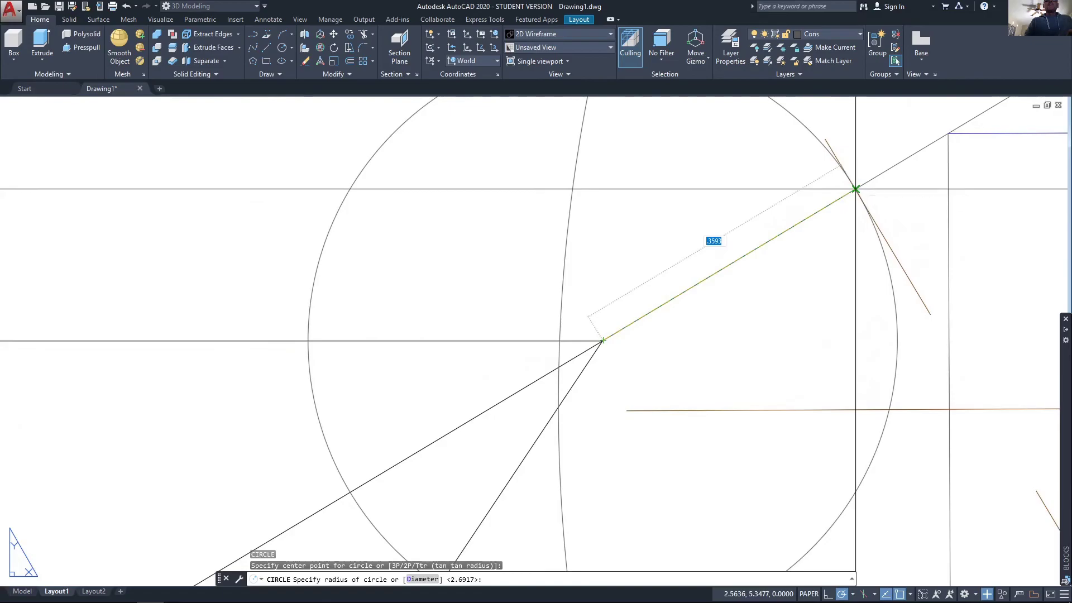
pyautogui.click(856, 190)
# Step: Move the new circle's centre to where the projector crosses the Phantom reference line
pyautogui.click(856, 189)
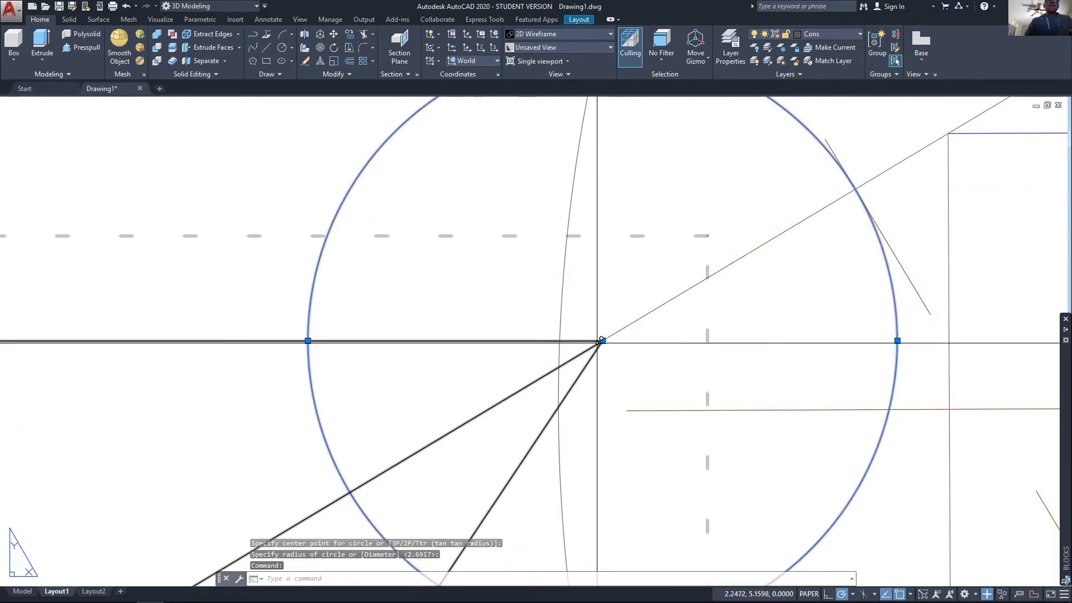
pyautogui.click(602, 341)
pyautogui.moveTo(881, 411); pyautogui.dragTo(620, 335, button='middle')
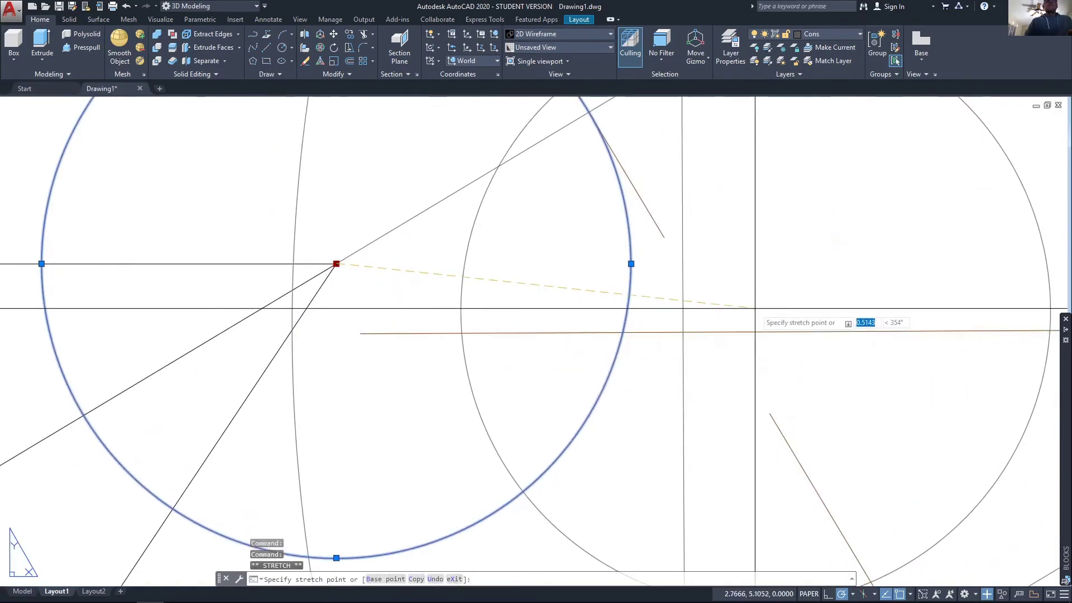
pyautogui.click(684, 332)
pyautogui.scroll(-2, 774, 358)
pyautogui.scroll(-4, 774, 358)
pyautogui.moveTo(774, 358); pyautogui.dragTo(668, 227, button='middle')
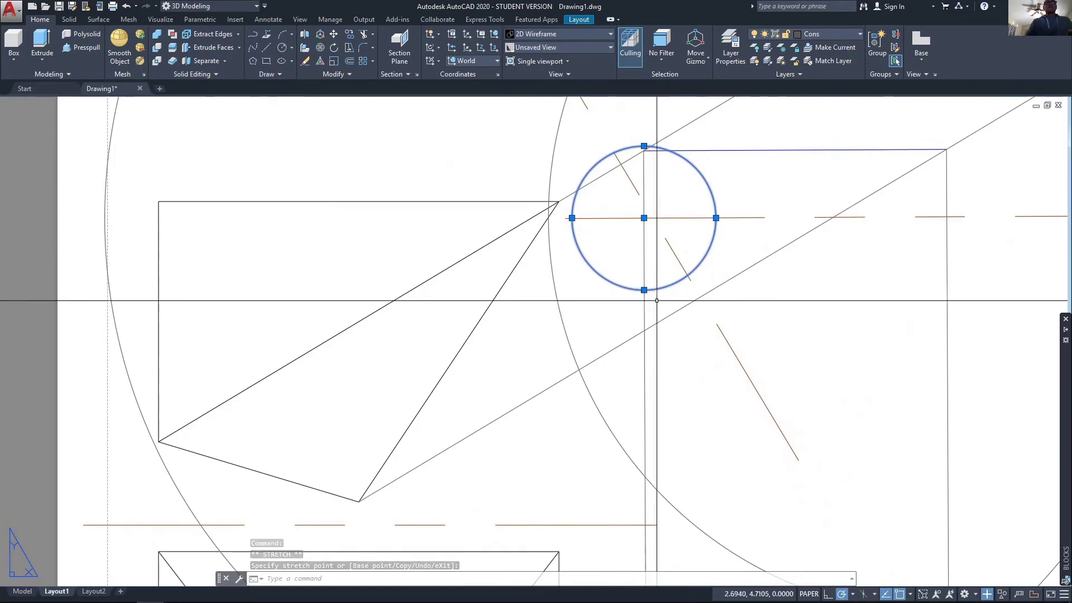
pyautogui.moveTo(711, 360); pyautogui.dragTo(673, 309, button='middle')
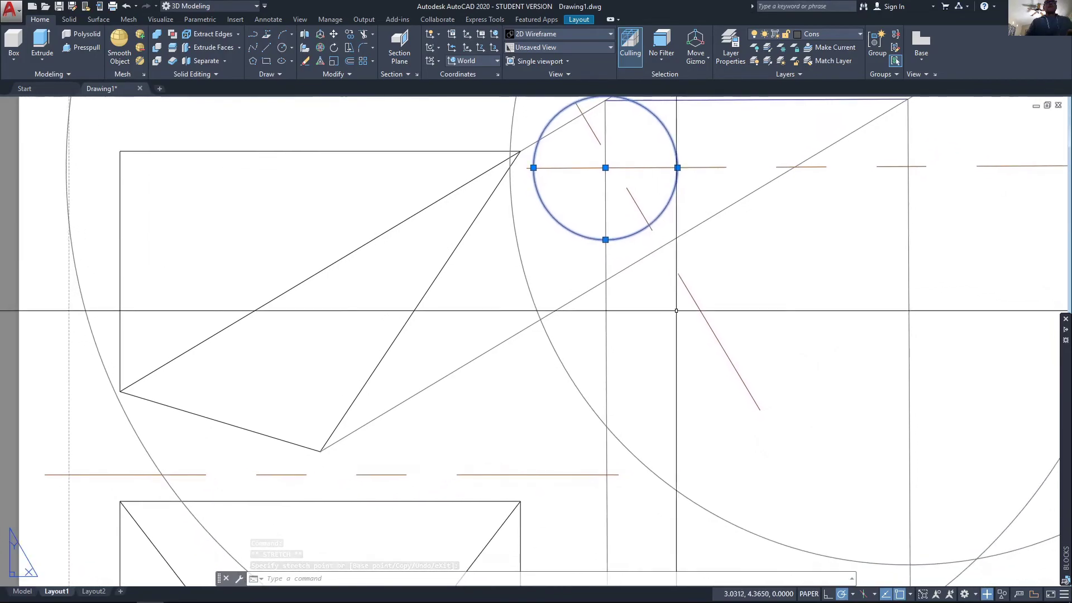
# Step: Make Obj the current layer
pyautogui.press('Escape')
pyautogui.click(837, 34)
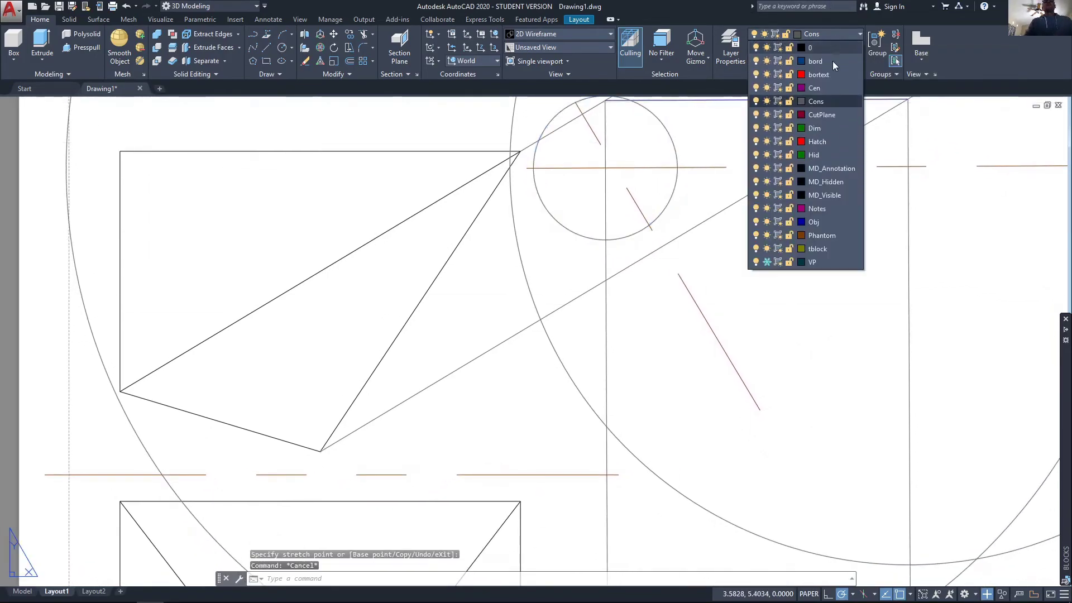
pyautogui.click(814, 221)
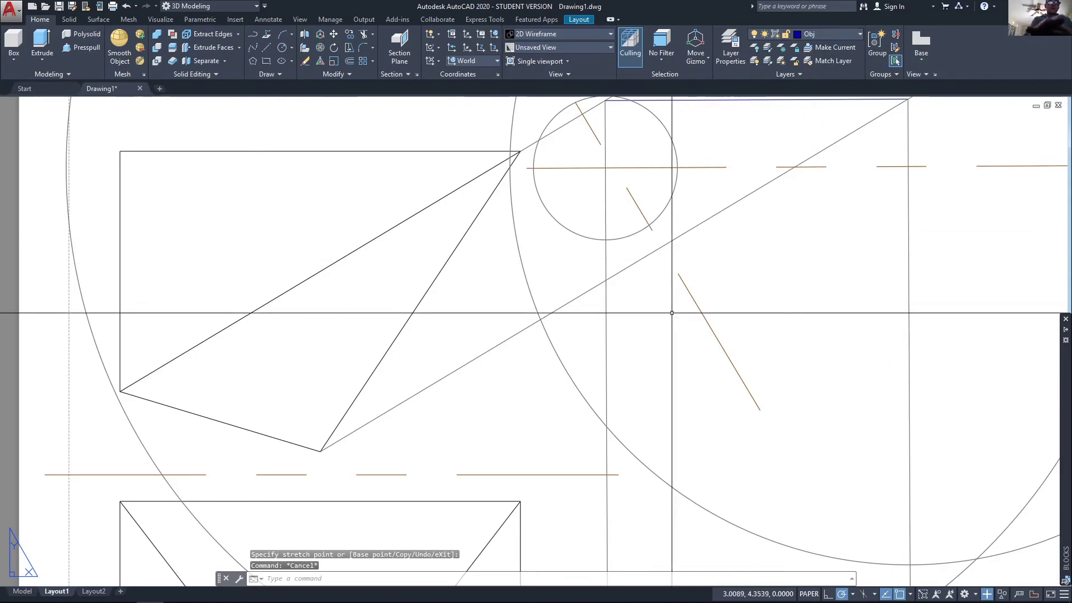
# Step: Draw a closed polyline from the small circle's bottom through both projector-arc intersections
pyautogui.write('pl')
pyautogui.press('Return')
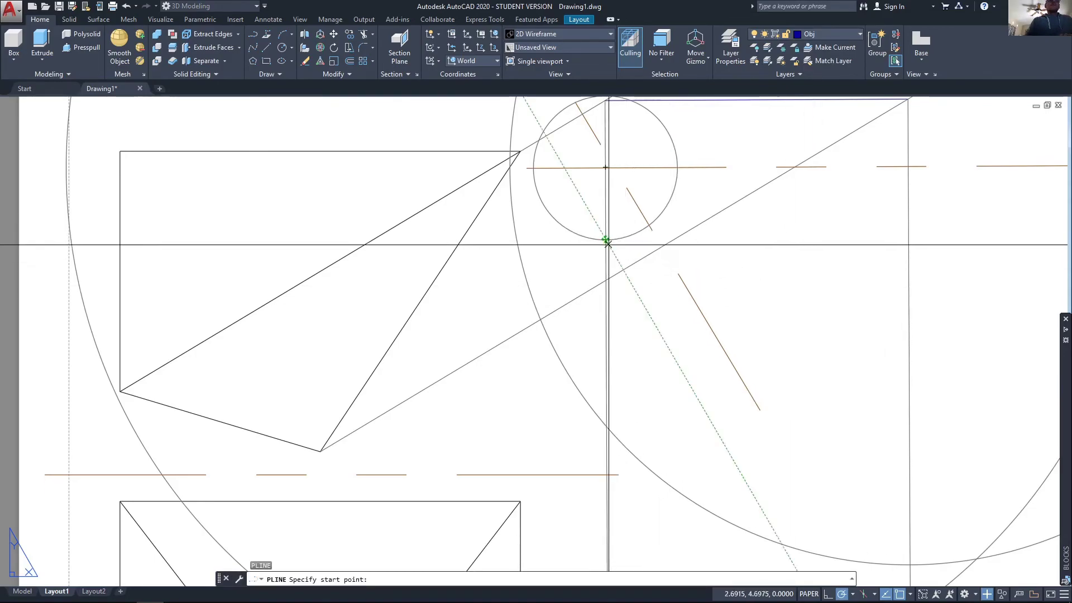
pyautogui.scroll(8, 605, 239)
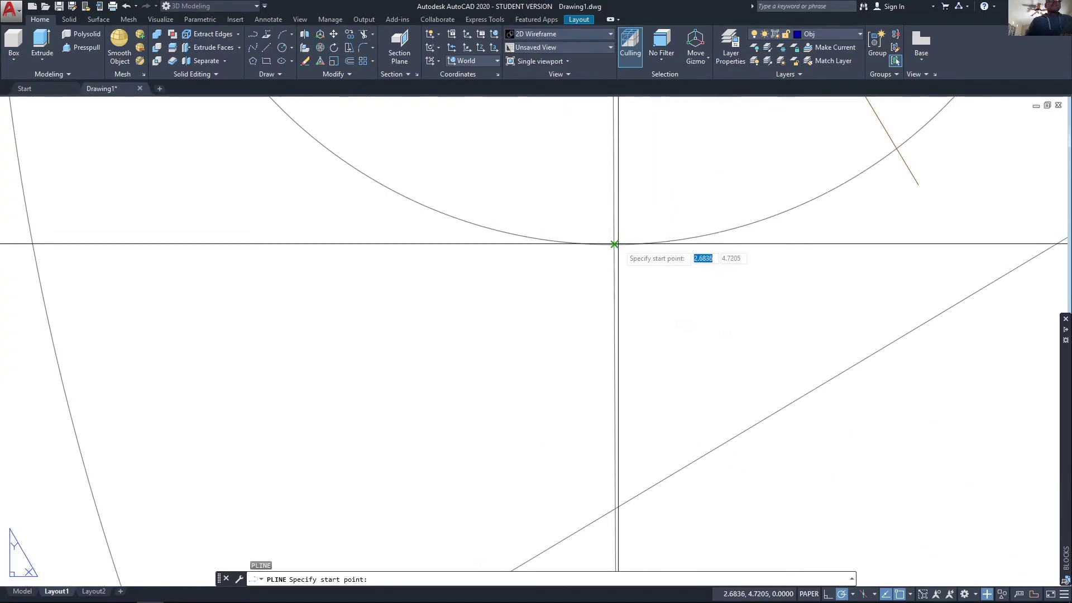
pyautogui.click(614, 244)
pyautogui.scroll(-6, 614, 244)
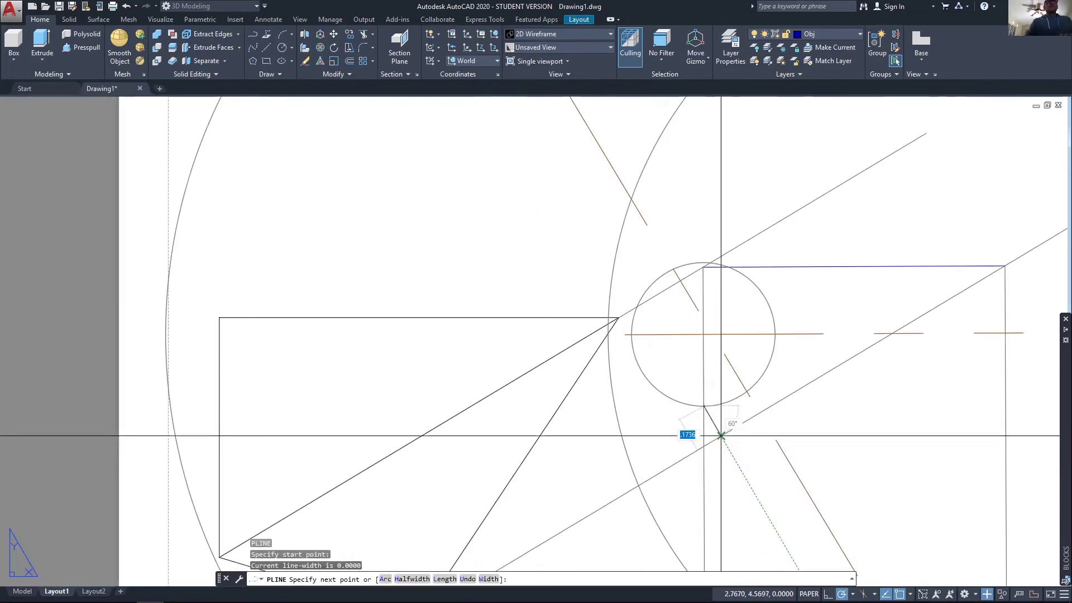
pyautogui.moveTo(719, 426); pyautogui.dragTo(632, 184, button='middle')
pyautogui.moveTo(671, 536)
pyautogui.mouseDown(button='middle')
pyautogui.moveTo(678, 259)
pyautogui.moveTo(671, 282)
pyautogui.mouseUp(button='middle')
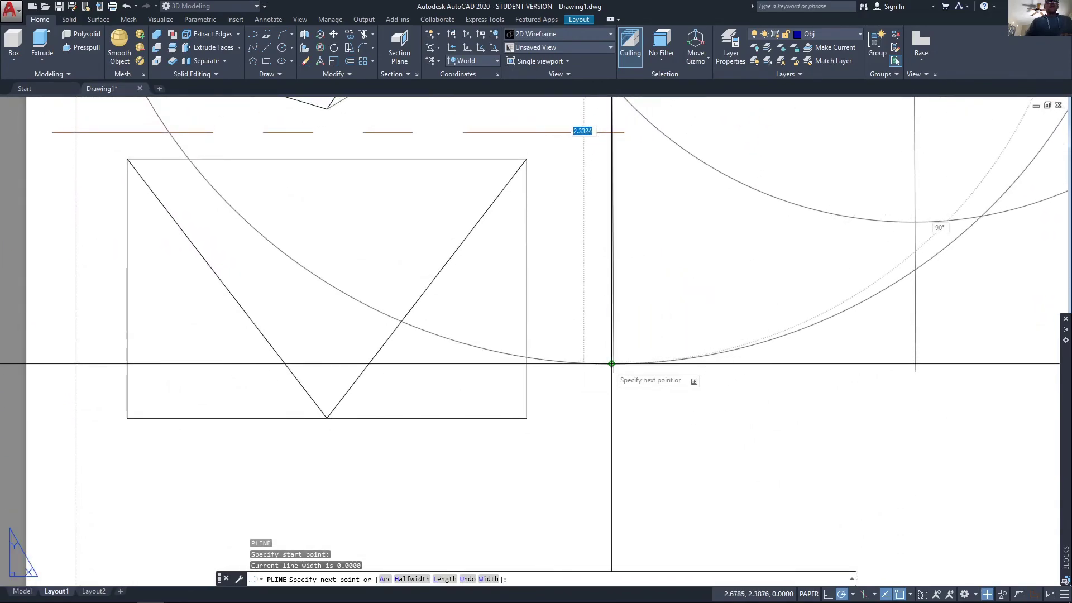
pyautogui.scroll(3, 615, 369)
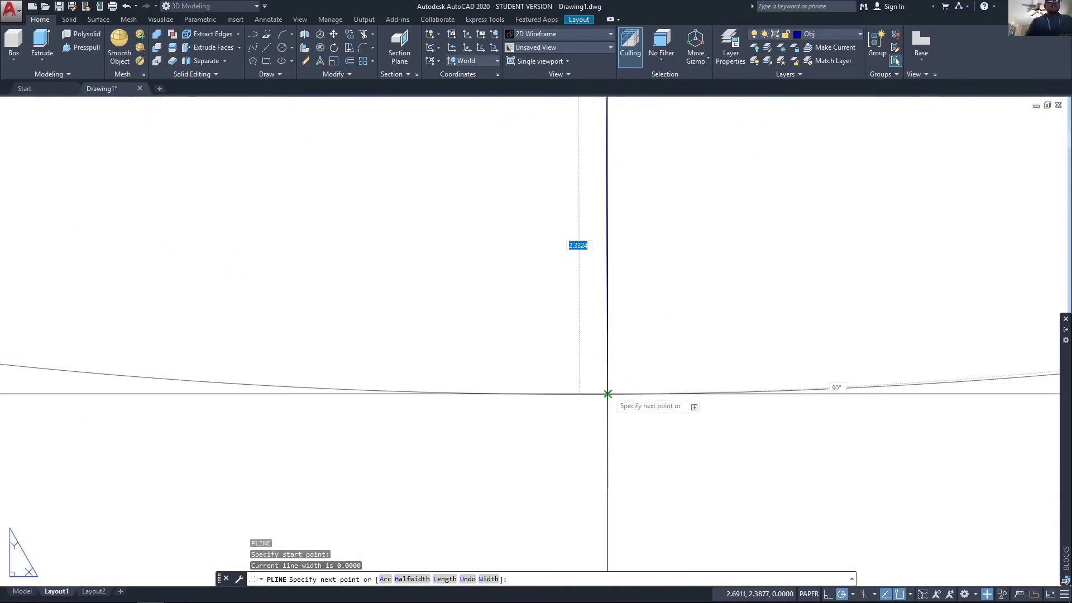
pyautogui.click(607, 395)
pyautogui.scroll(-5, 793, 383)
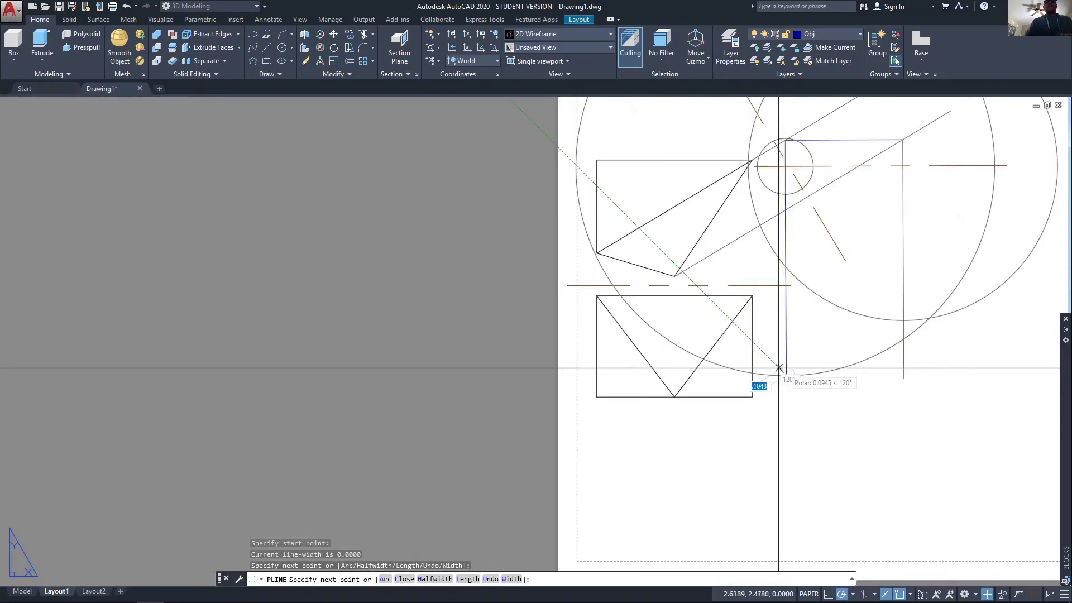
pyautogui.moveTo(779, 369); pyautogui.dragTo(585, 441, button='middle')
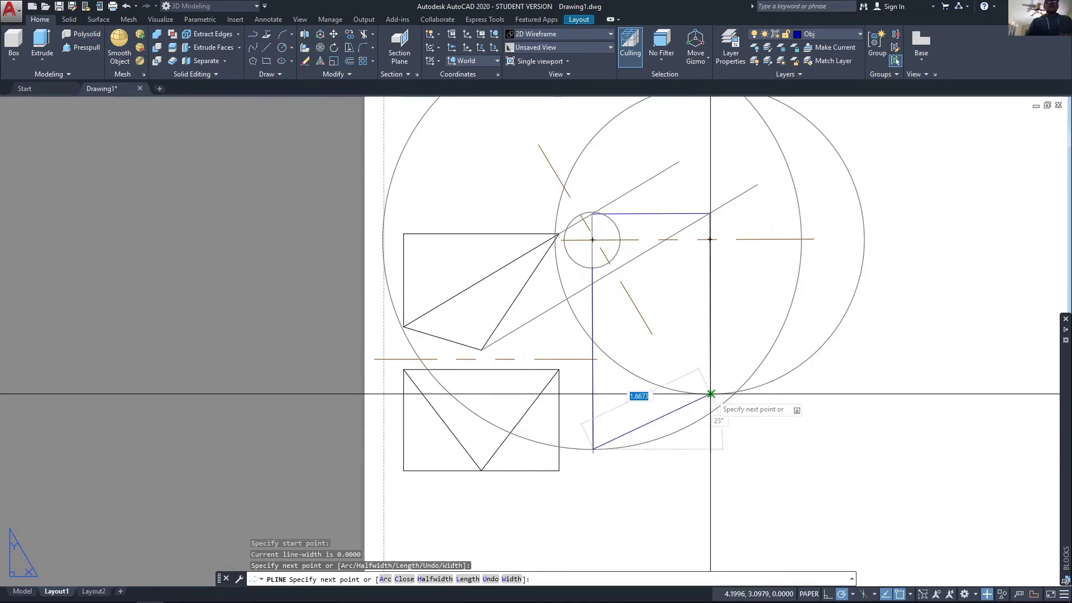
pyautogui.click(710, 394)
pyautogui.write('c')
pyautogui.press('Return')
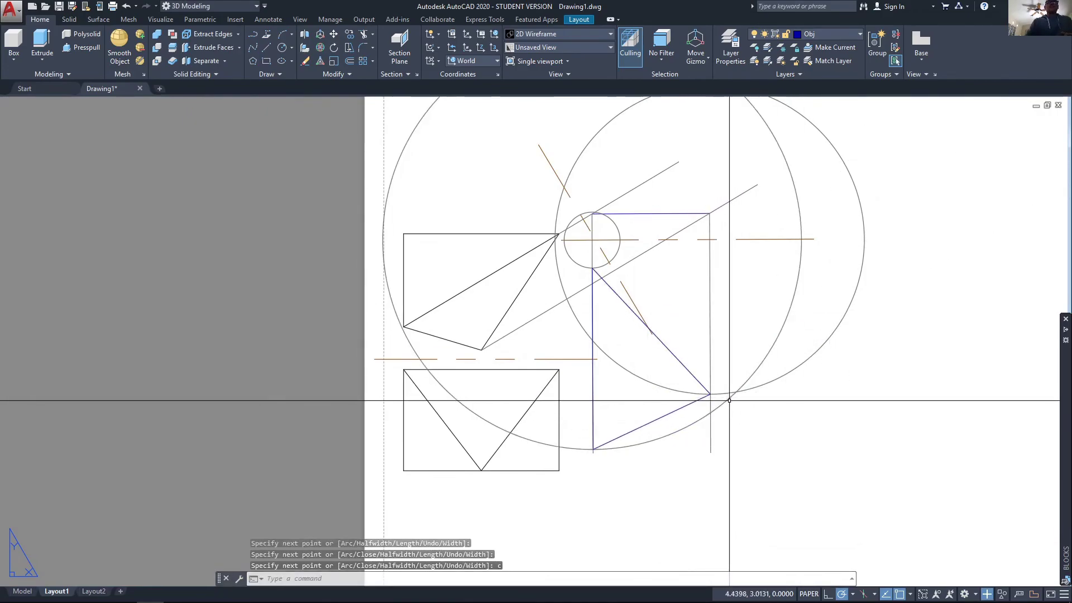
pyautogui.click(730, 398)
# Step: Delete all three construction circles, then select the auxiliary view's top edge line
pyautogui.click(757, 386)
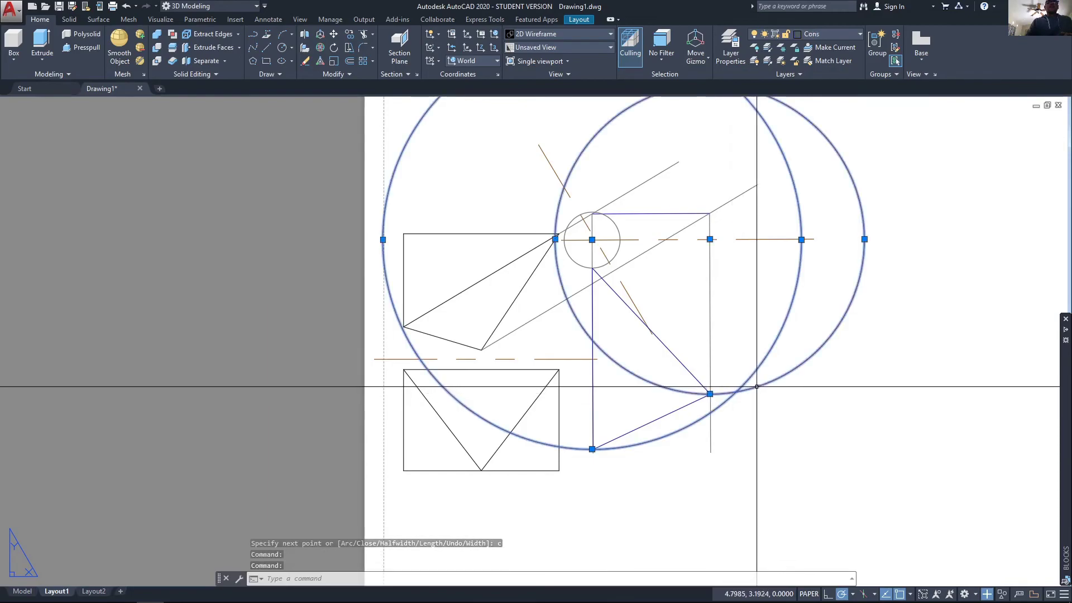
pyautogui.click(619, 246)
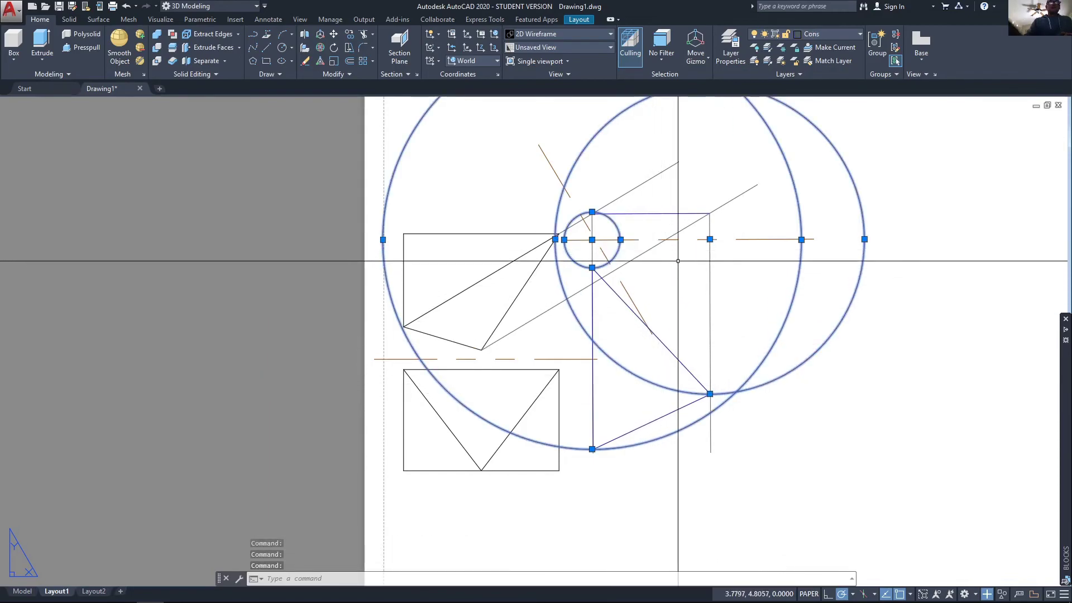
pyautogui.press('Delete')
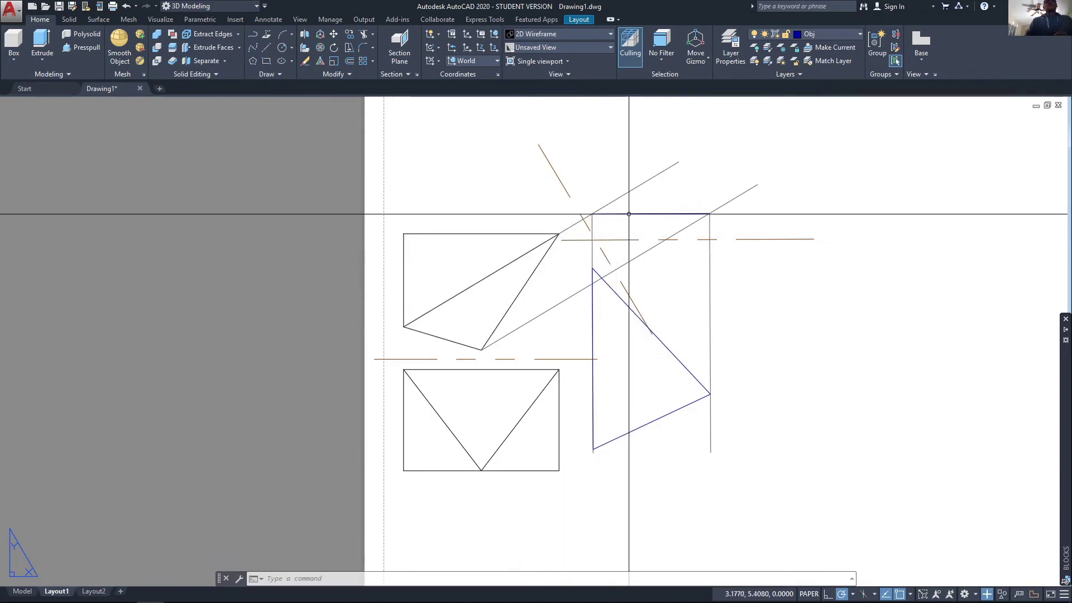
pyautogui.click(607, 213)
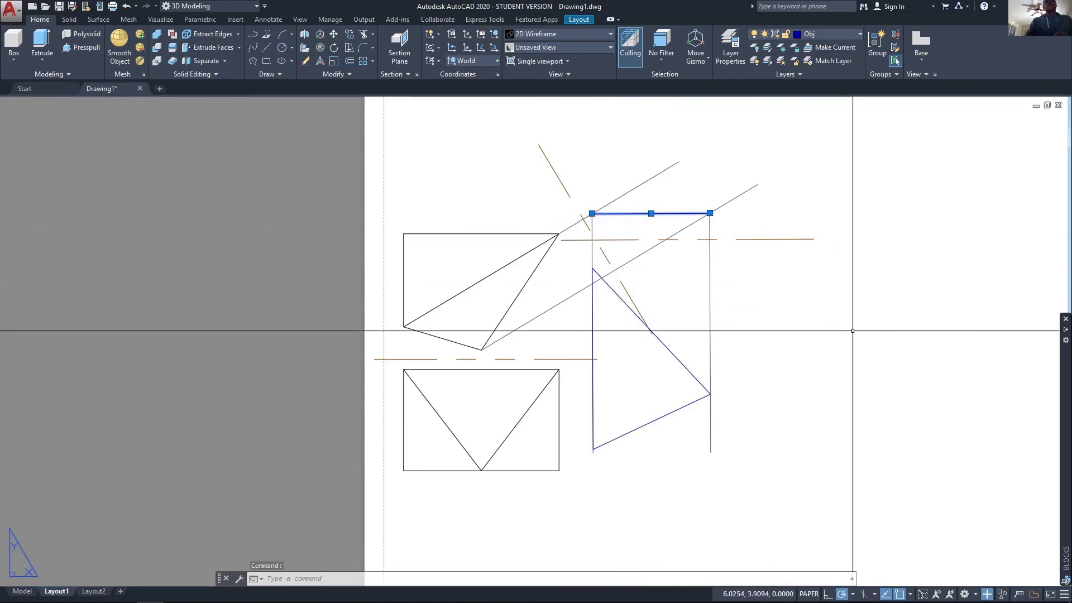